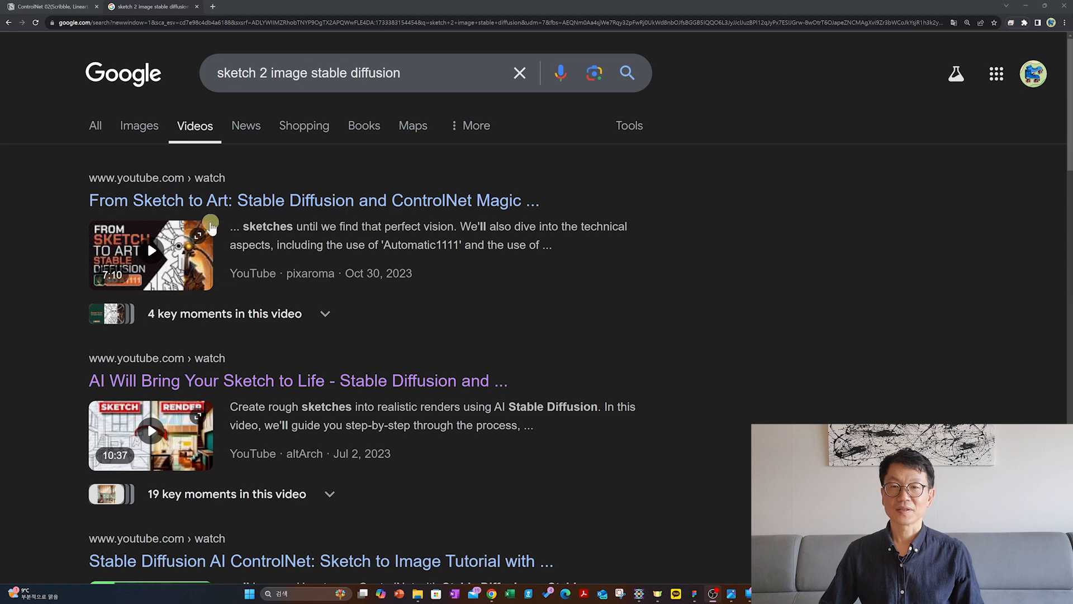
# - Browse the video search results for "sketch 2 image stable diffusion"
pyautogui.scroll(-2, 256, 239)
pyautogui.scroll(-2, 256, 238)
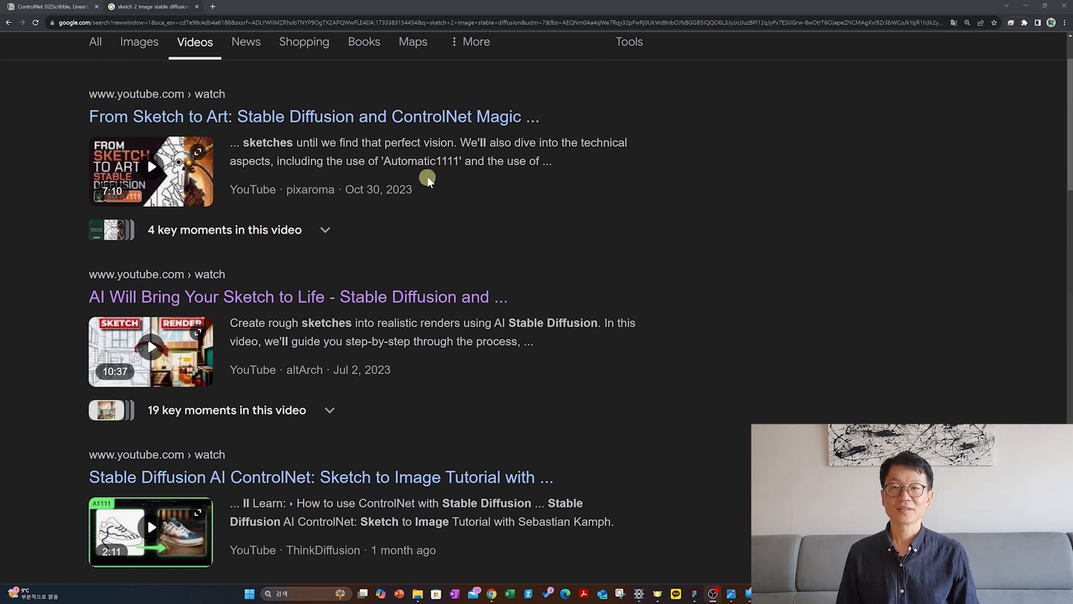
pyautogui.scroll(-2, 367, 271)
pyautogui.scroll(-3, 420, 359)
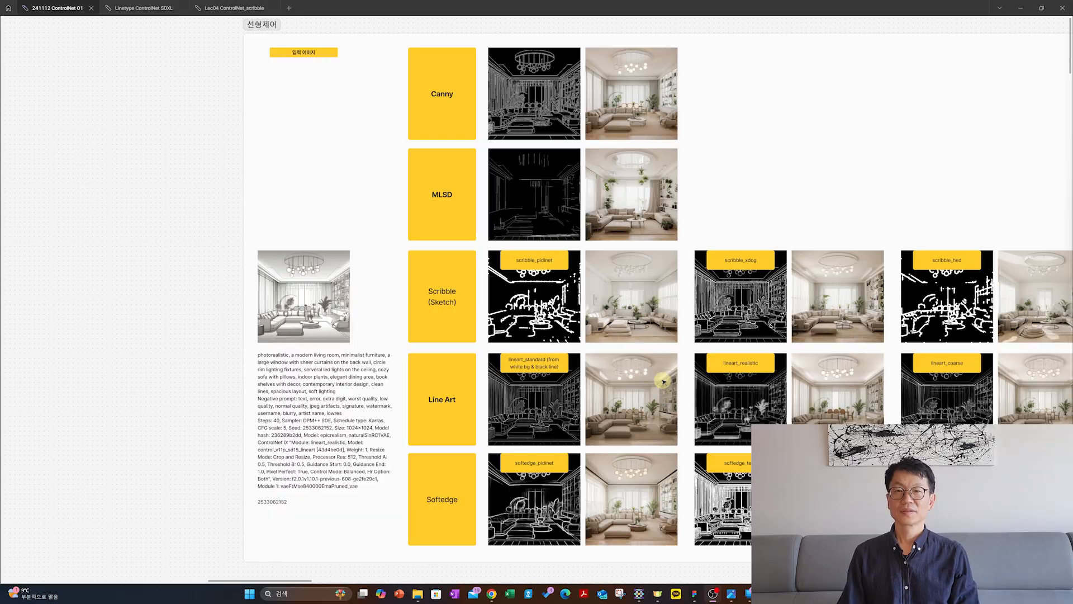
# - Switch to the 241112 ControlNet 01 board and compare the Scribble and Line Art preprocessor maps and renders with the input sketch
pyautogui.scroll(5, 664, 382)
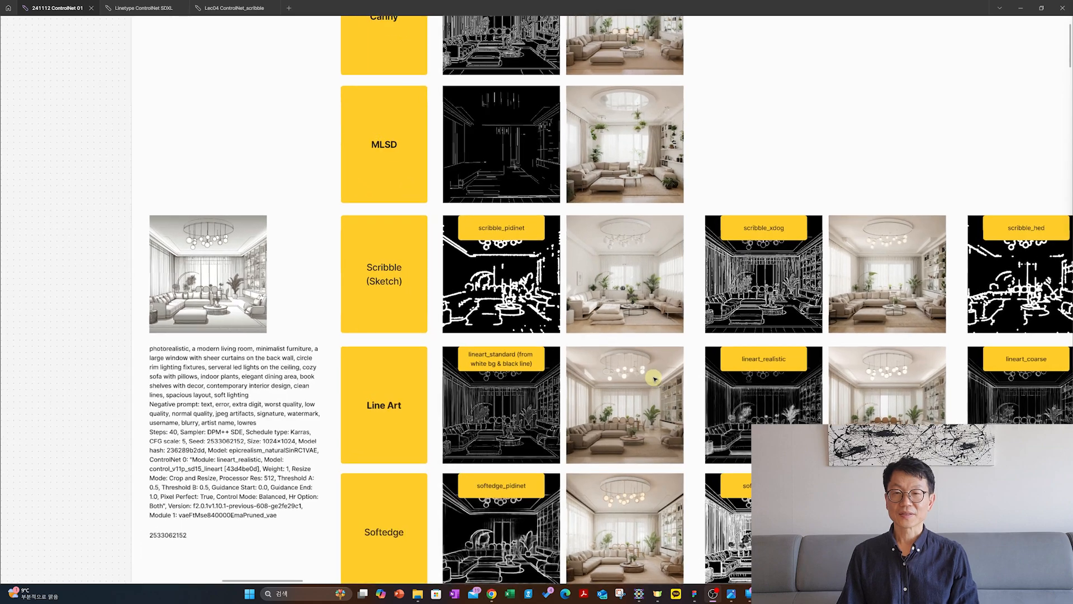
pyautogui.scroll(5, 636, 299)
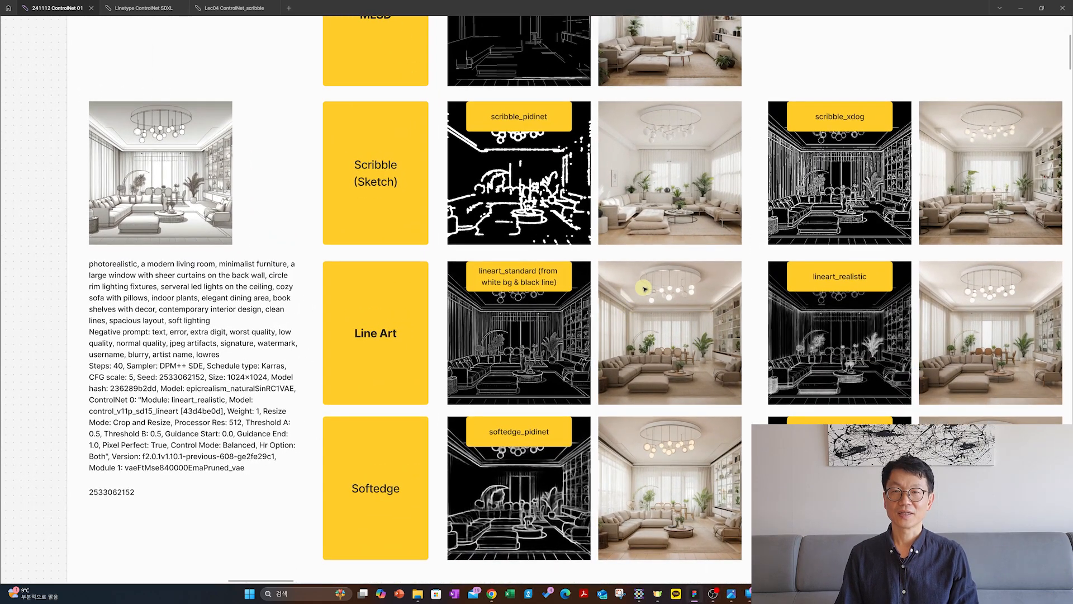
pyautogui.moveTo(644, 307); pyautogui.dragTo(665, 287)
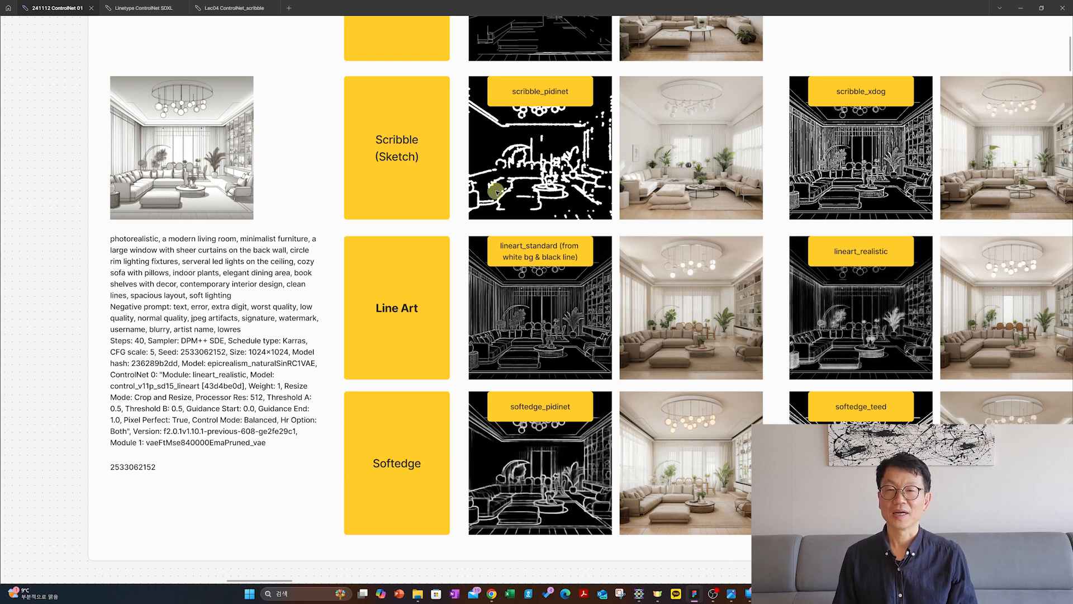
pyautogui.scroll(2, 701, 167)
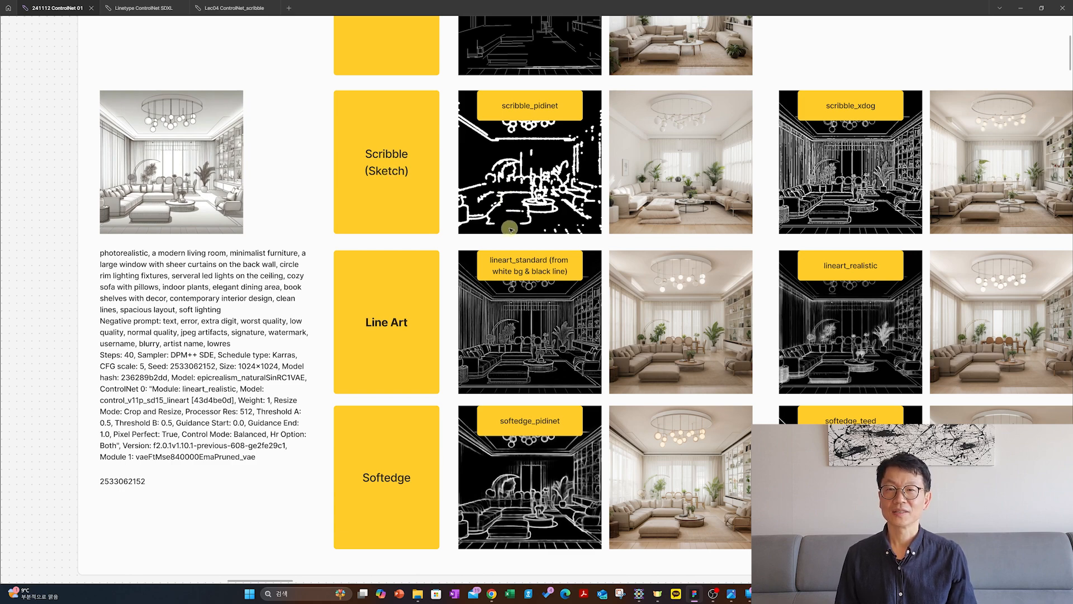
pyautogui.moveTo(847, 232)
pyautogui.mouseDown()
pyautogui.moveTo(592, 225)
pyautogui.moveTo(732, 229)
pyautogui.mouseUp()
pyautogui.moveTo(474, 236); pyautogui.dragTo(597, 195)
pyautogui.scroll(1, 561, 235)
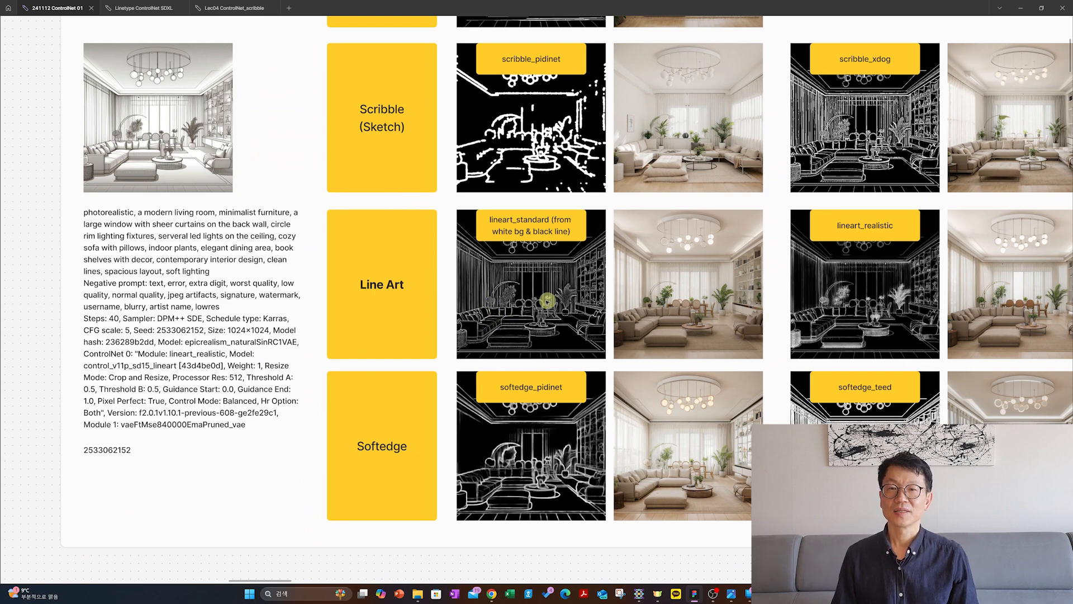
pyautogui.scroll(3, 720, 339)
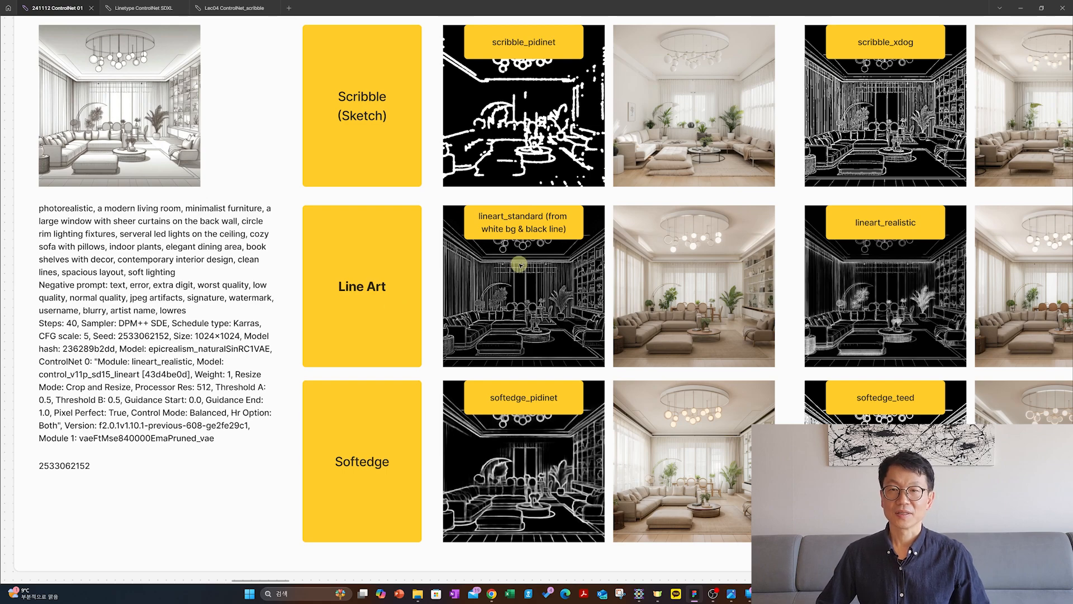
pyautogui.scroll(-2, 519, 265)
pyautogui.scroll(5, 511, 280)
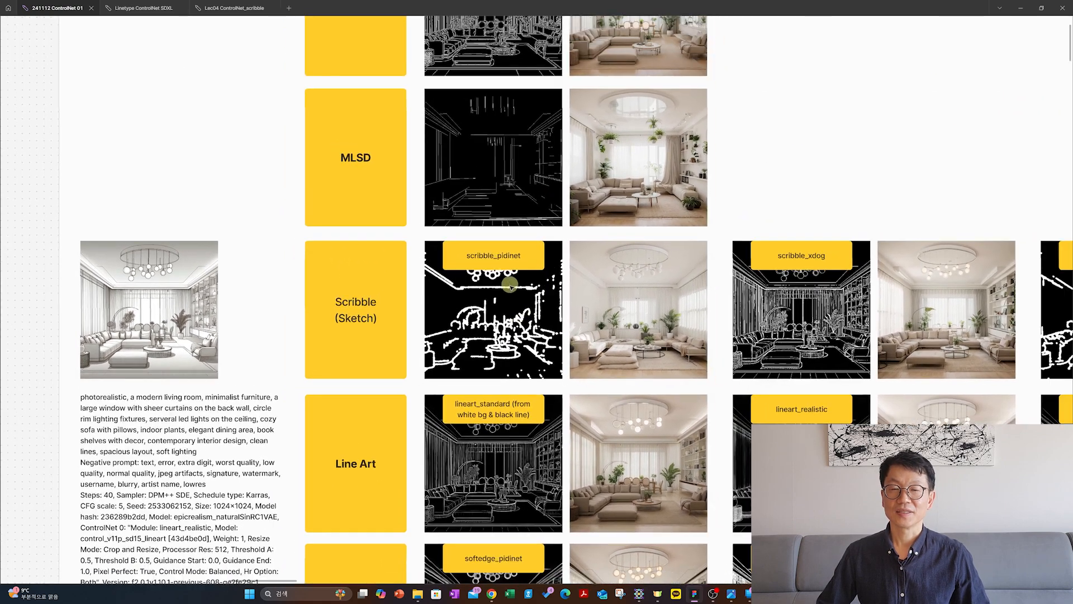
pyautogui.scroll(3, 510, 285)
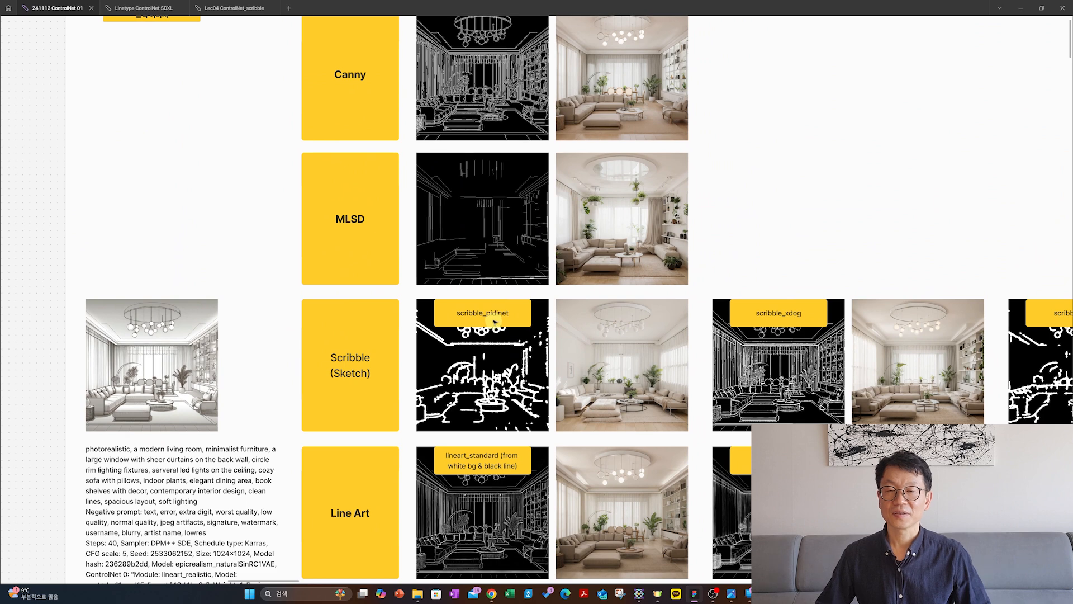
pyautogui.scroll(-1, 494, 322)
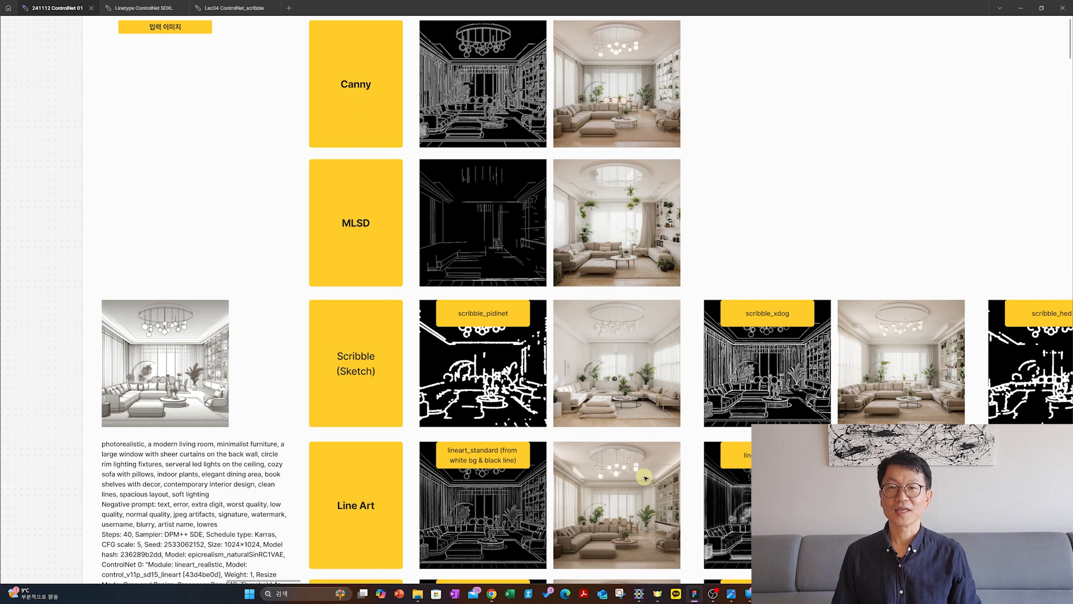
# - Examine the Canny edge map and its rendered living room up close on the comparison board
pyautogui.scroll(3, 609, 184)
pyautogui.scroll(5, 475, 240)
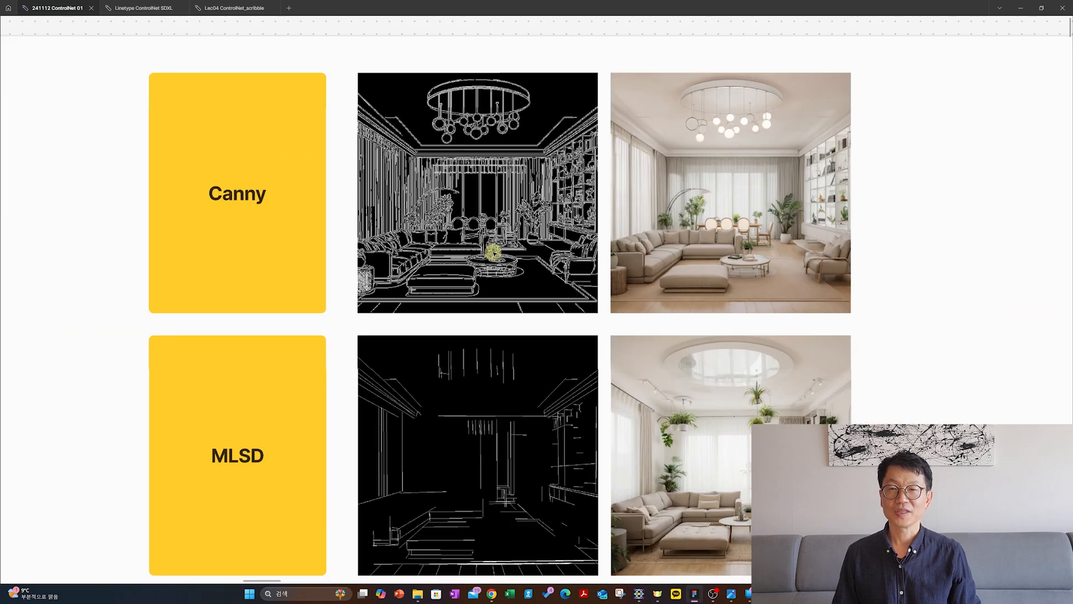
pyautogui.scroll(3, 460, 309)
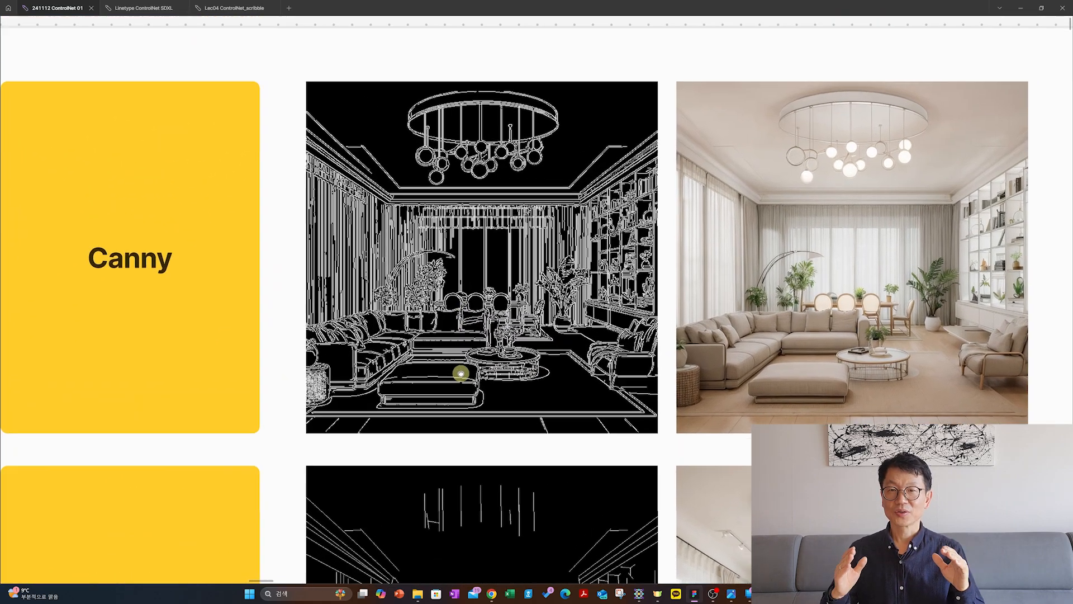
pyautogui.scroll(4, 460, 371)
pyautogui.scroll(4, 460, 365)
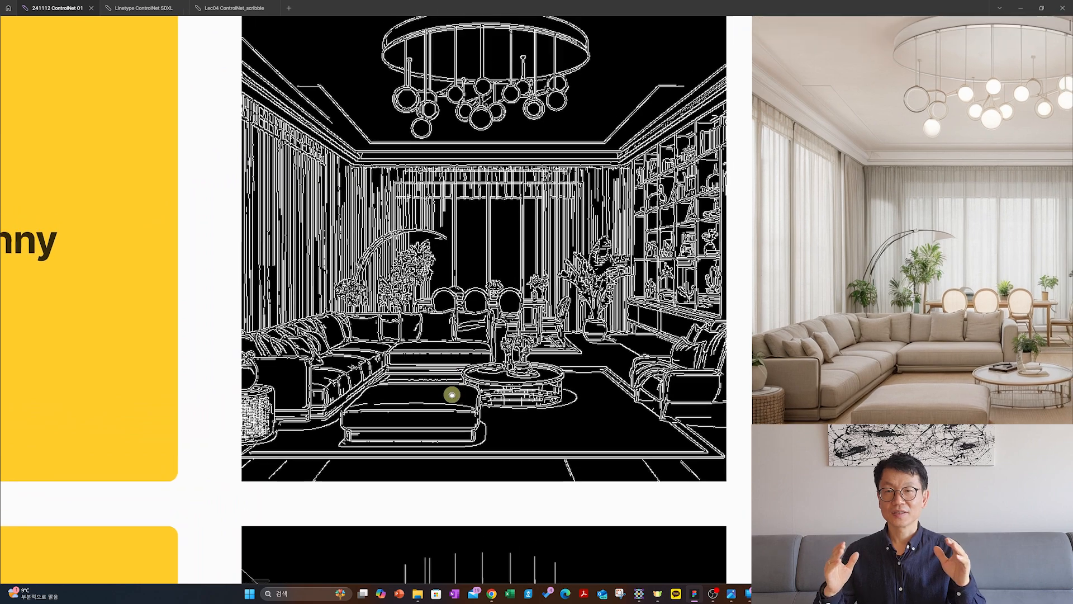
pyautogui.scroll(-5, 552, 443)
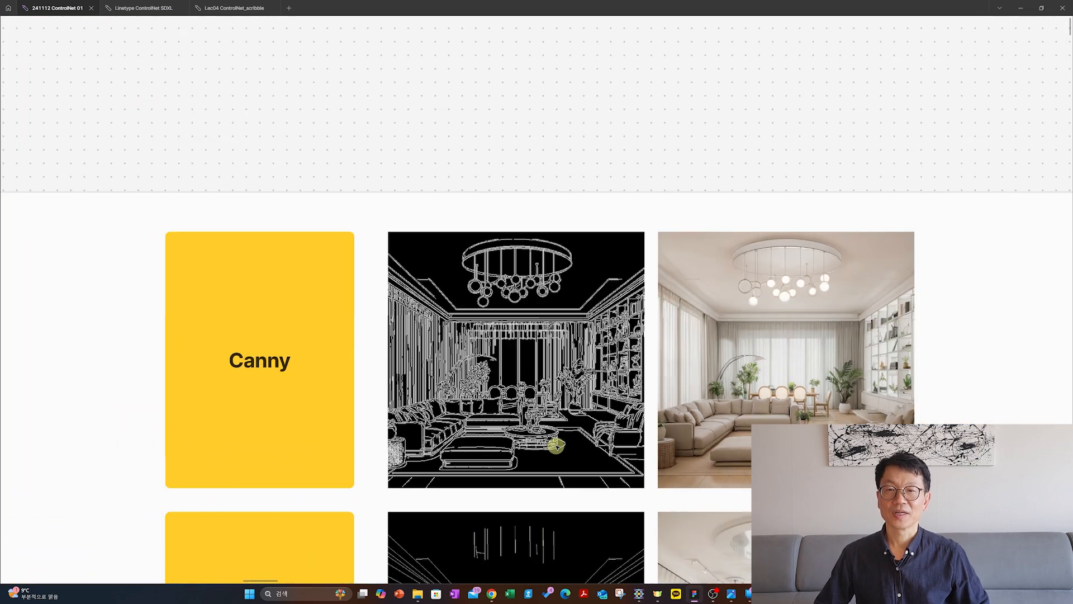
# - Examine the lineart_standard map and its render in the Line Art row up close
pyautogui.scroll(-6, 587, 420)
pyautogui.scroll(-5, 587, 418)
pyautogui.scroll(6, 589, 277)
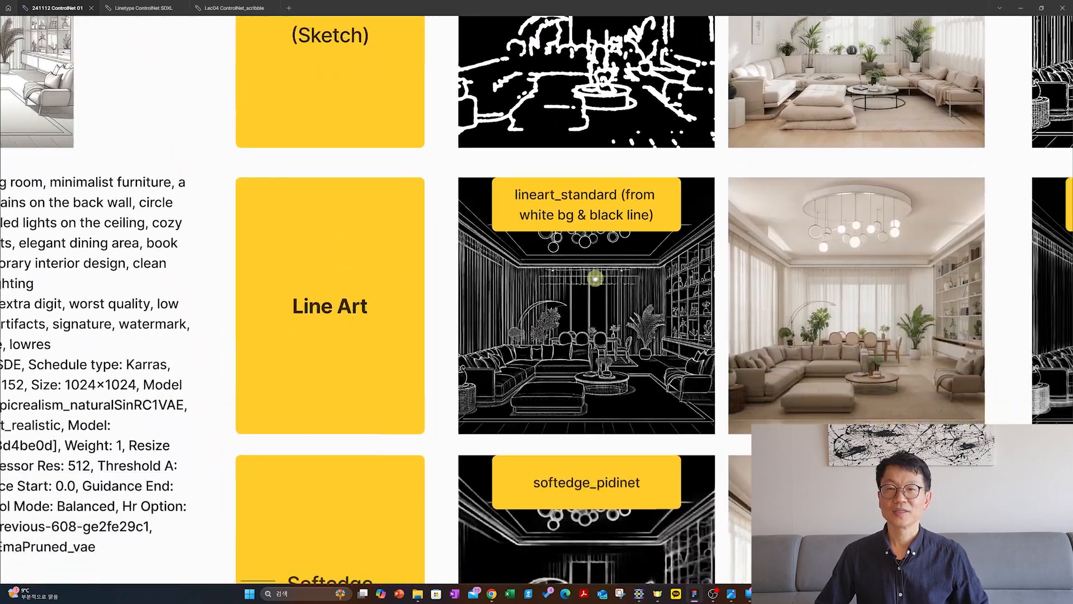
pyautogui.scroll(4, 621, 305)
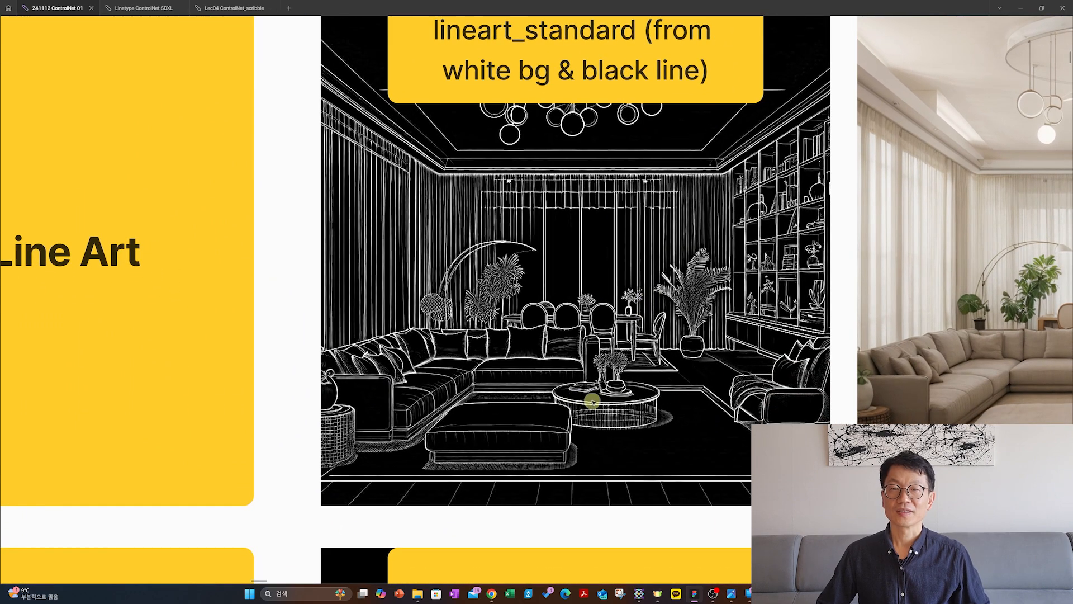
pyautogui.scroll(-5, 660, 321)
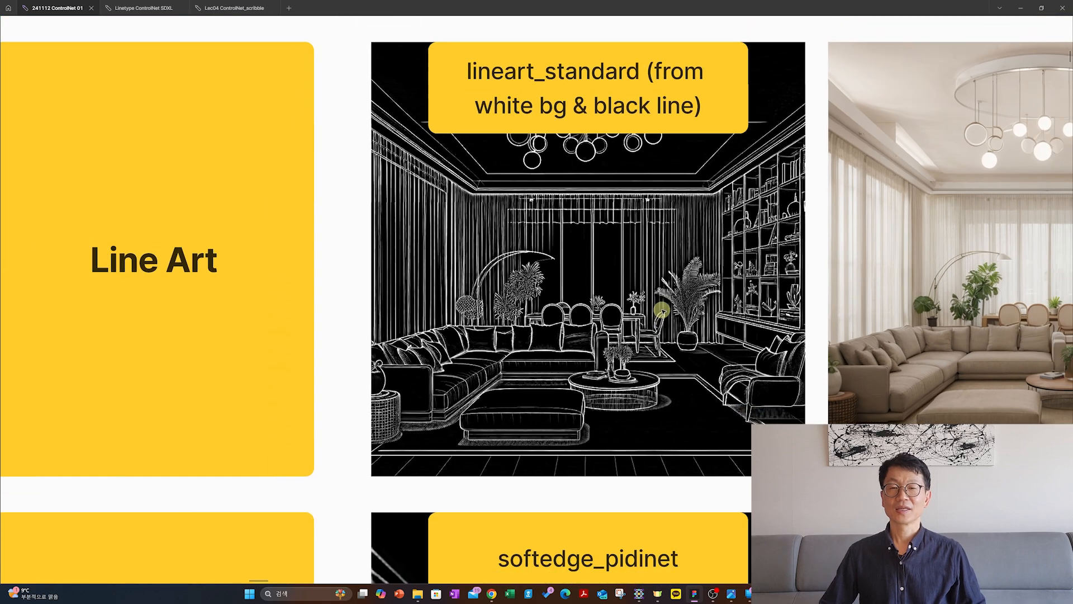
pyautogui.scroll(-5, 656, 293)
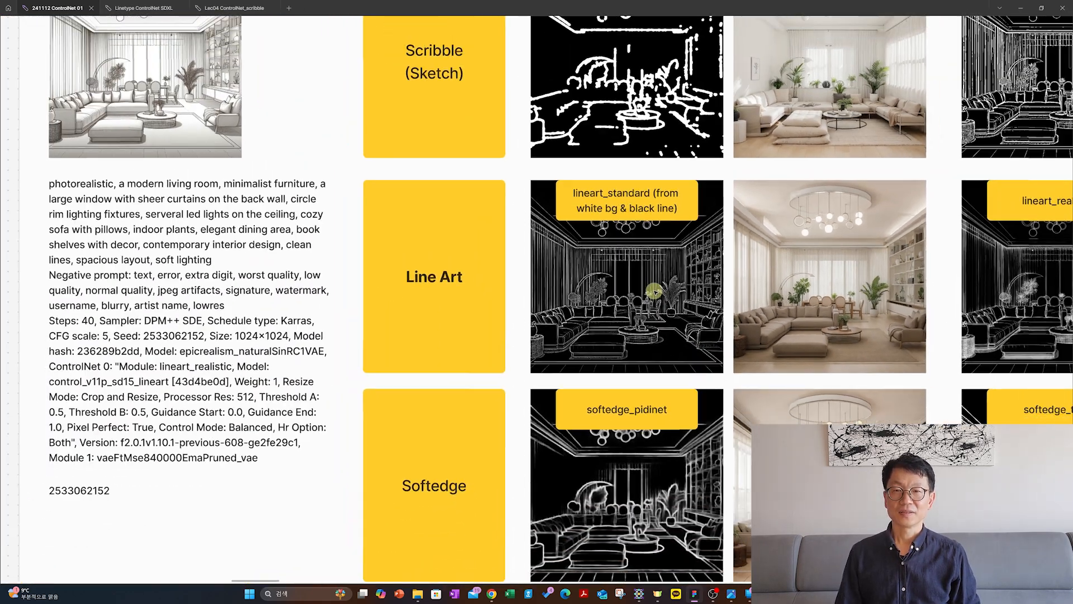
pyautogui.scroll(-5, 630, 331)
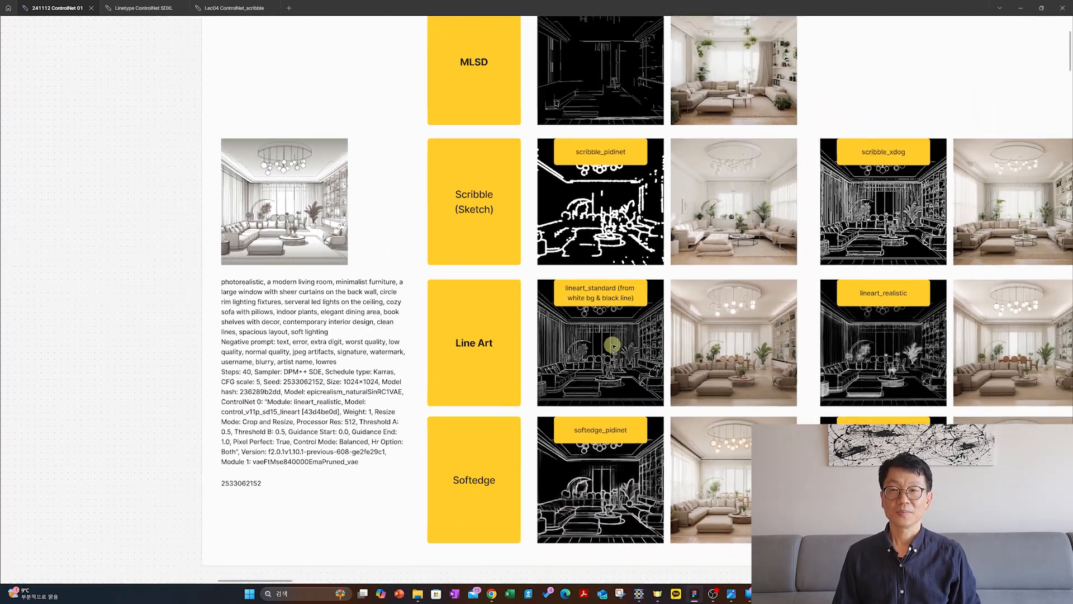
# - Compare the Canny and MLSD rows with the Line Art row on the board
pyautogui.scroll(3, 598, 357)
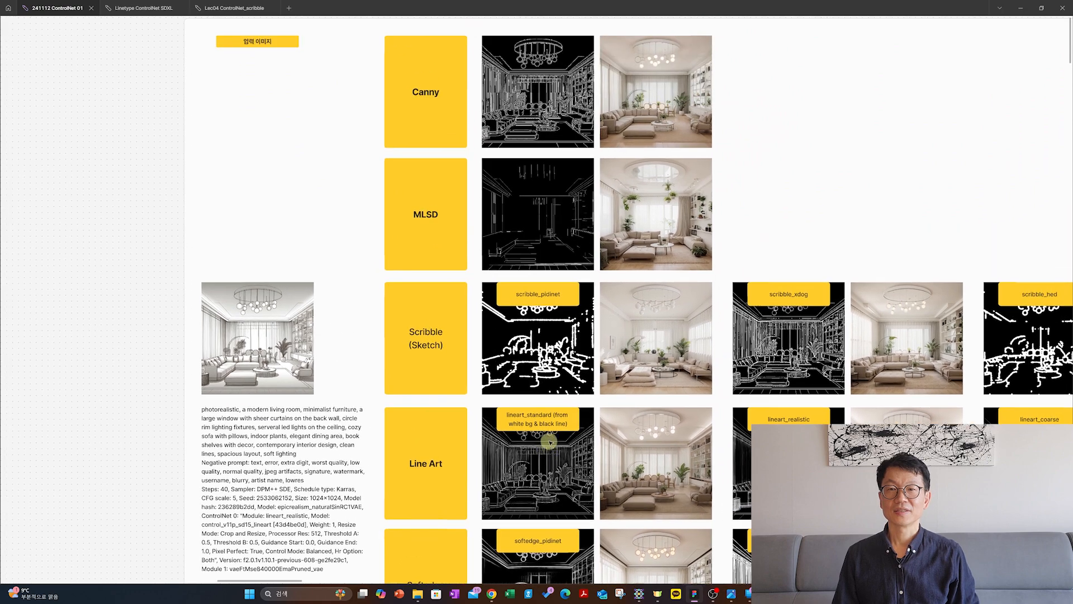
pyautogui.scroll(6, 568, 376)
pyautogui.scroll(2, 564, 370)
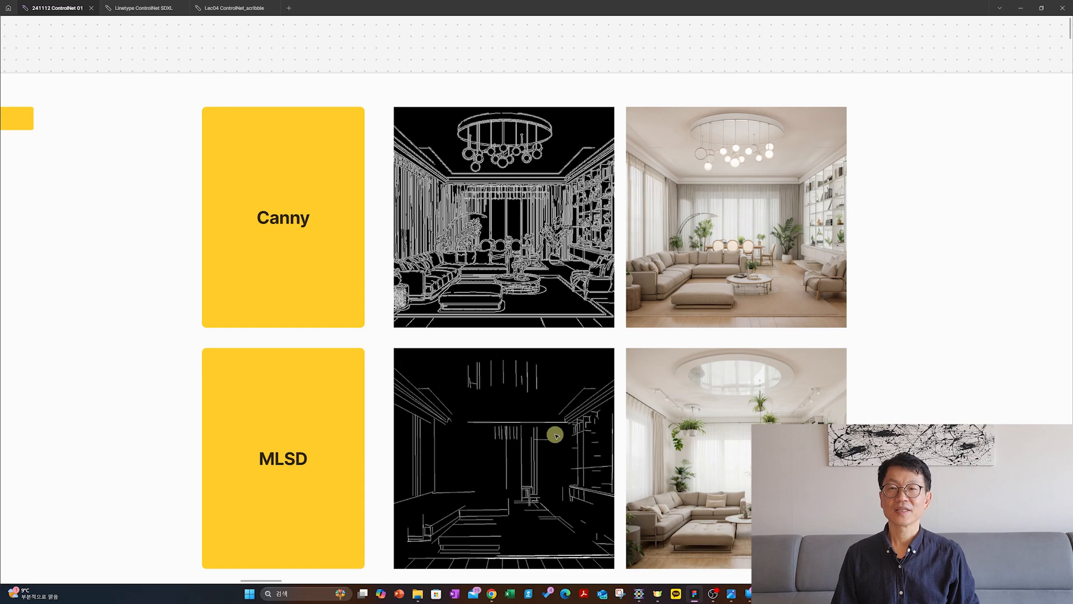
pyautogui.scroll(-10, 555, 434)
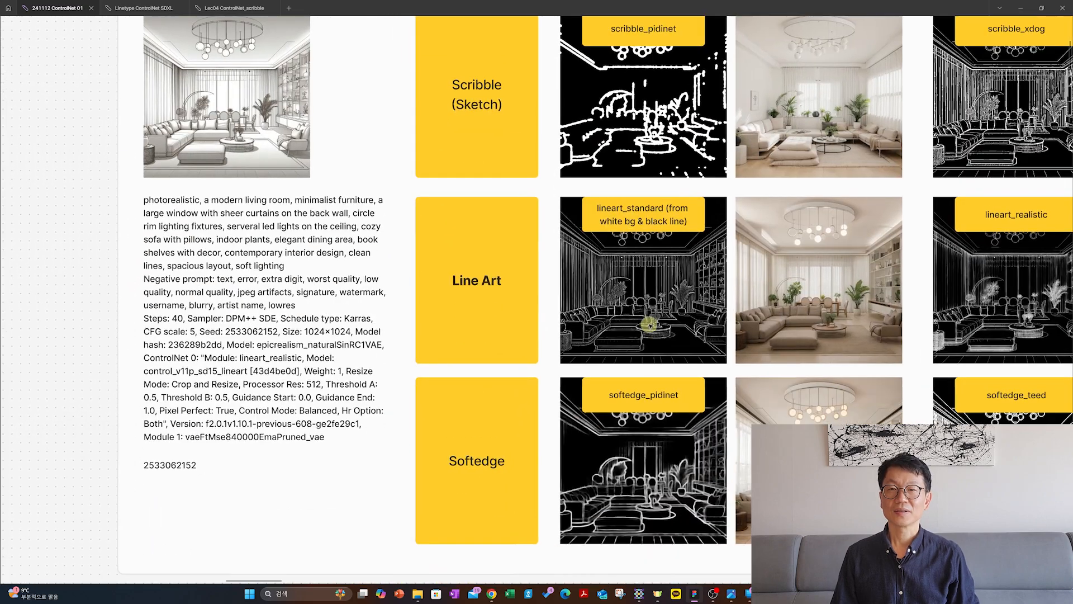
pyautogui.scroll(3, 650, 324)
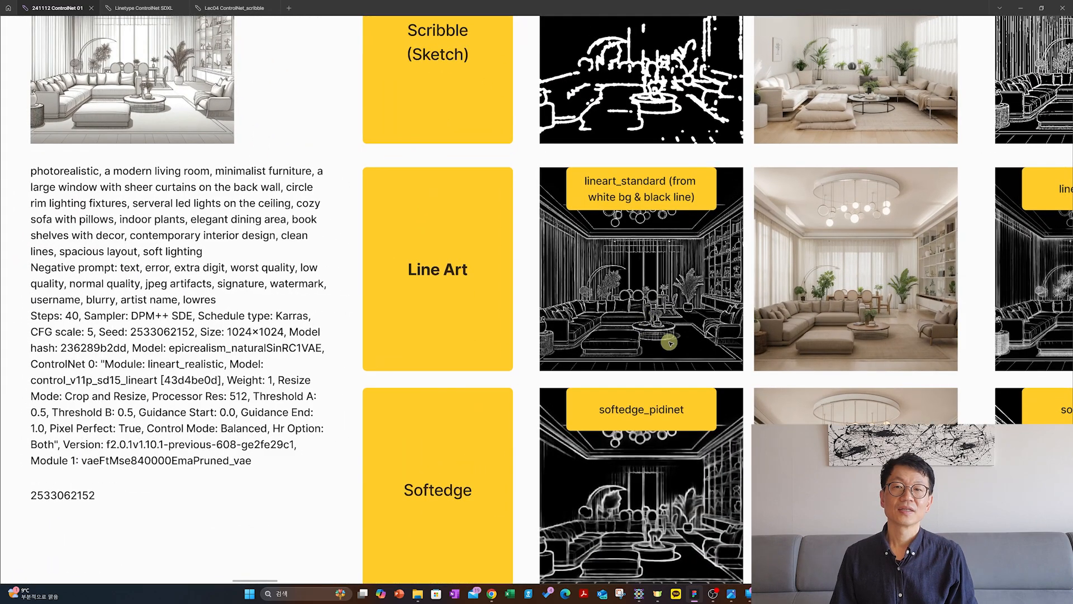
pyautogui.scroll(-1, 669, 342)
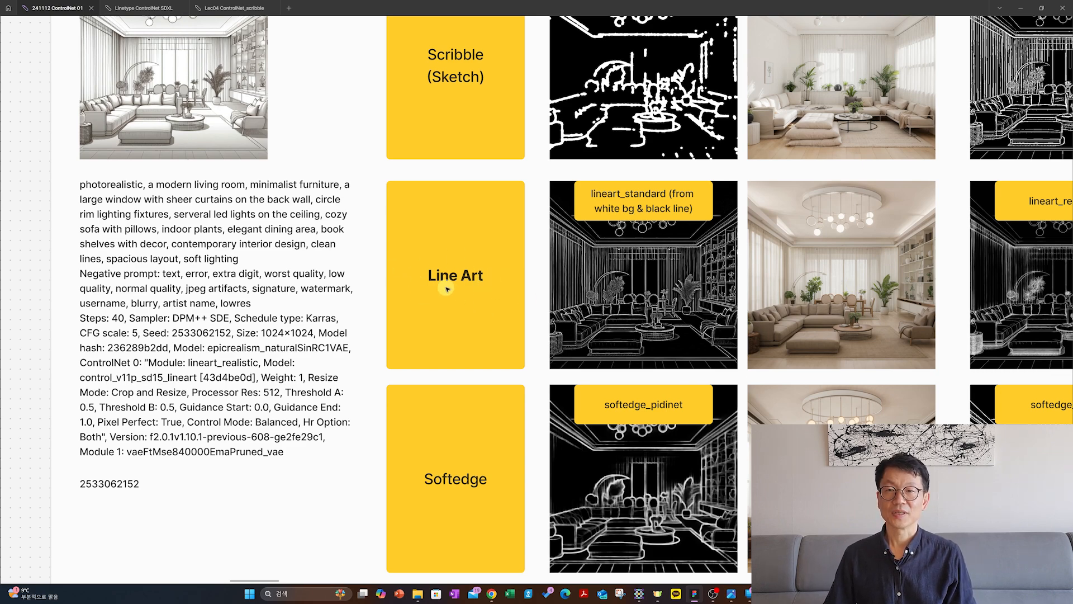
# - Examine the softedge_pidinet map and its rendered living room in the Softedge row up close
pyautogui.scroll(-3, 557, 442)
pyautogui.scroll(3, 506, 336)
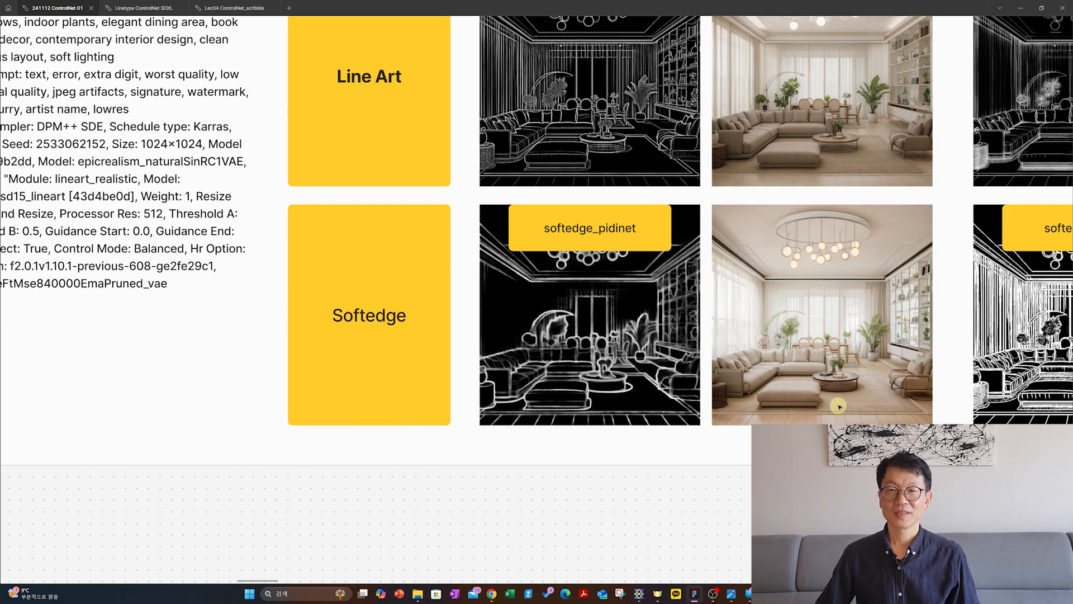
pyautogui.hscroll(5, 848, 401)
pyautogui.scroll(1, 848, 400)
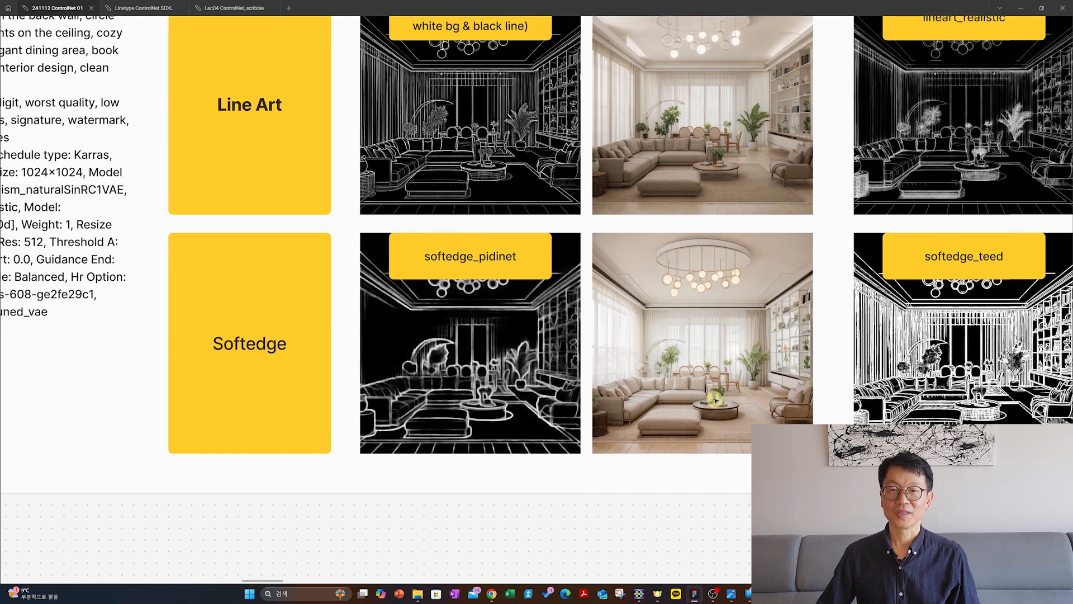
pyautogui.scroll(2, 715, 399)
pyautogui.scroll(4, 727, 386)
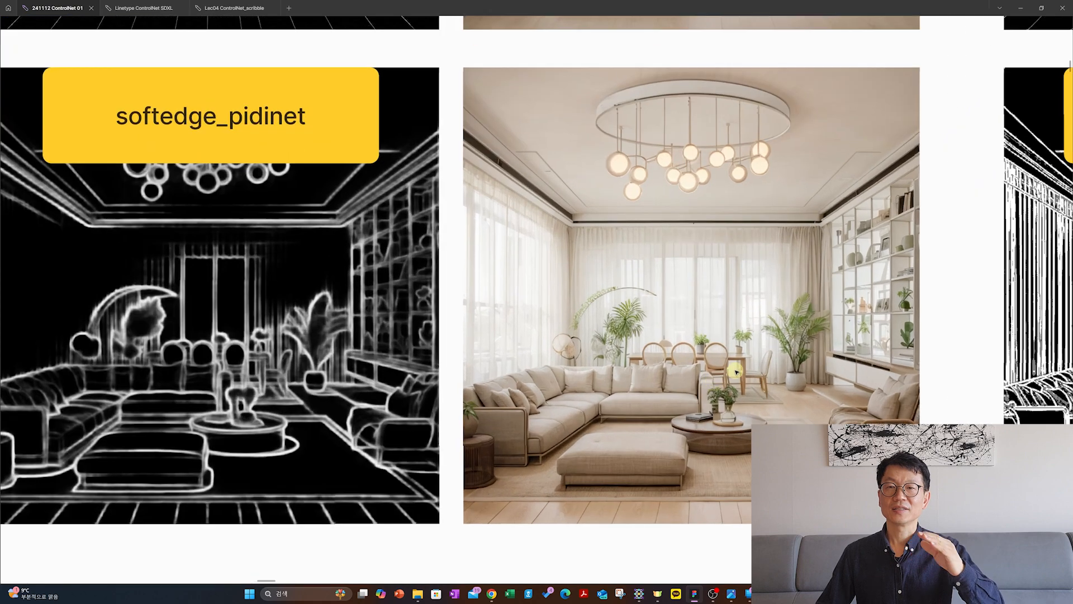
pyautogui.scroll(1, 815, 333)
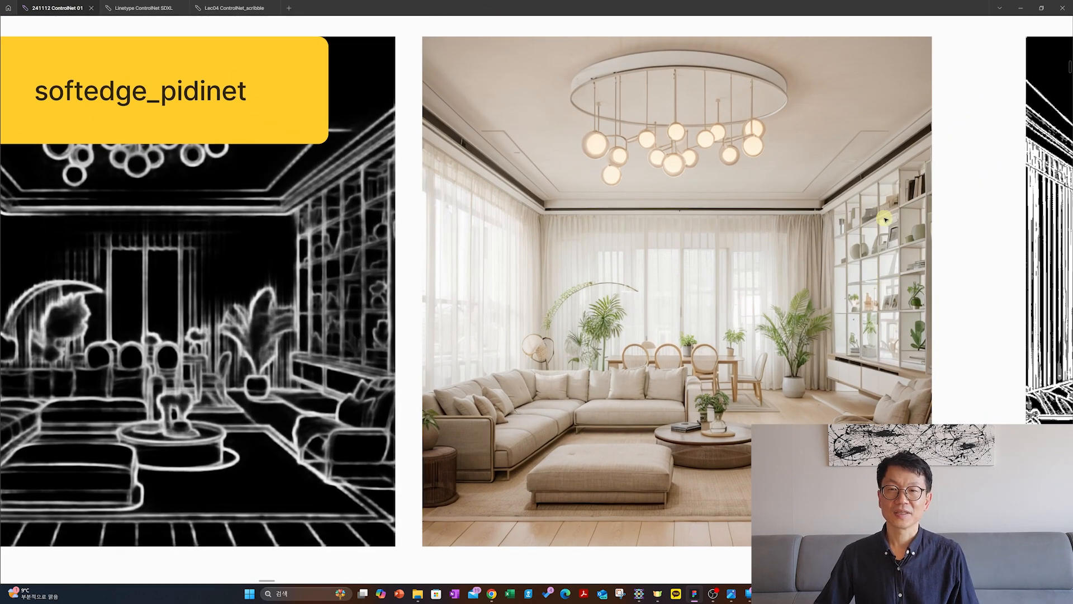
pyautogui.hscroll(4, 911, 257)
pyautogui.scroll(1, 911, 257)
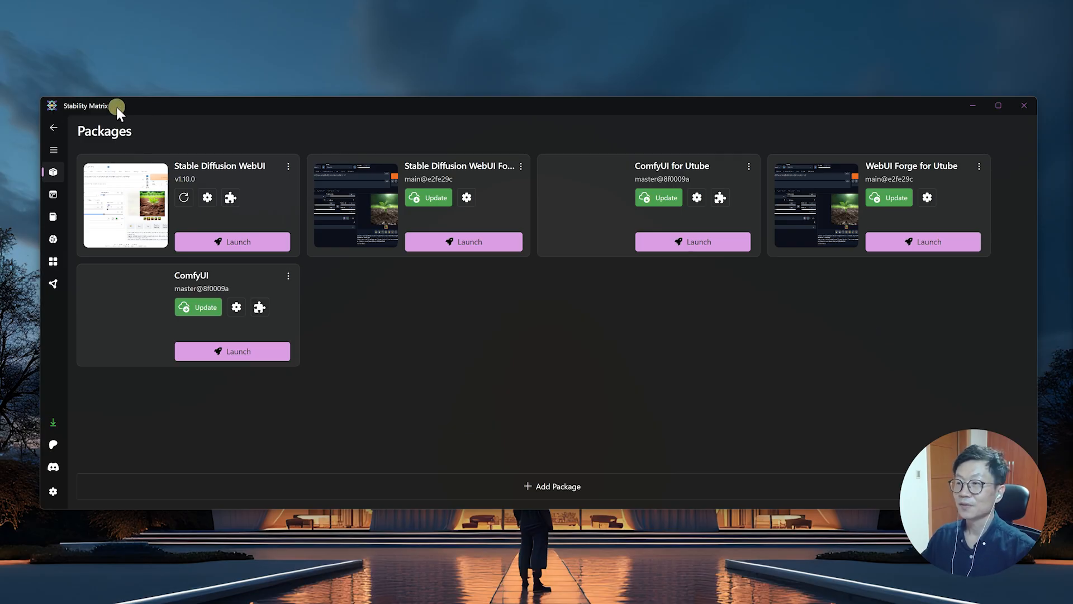
# - Switch to Stability Matrix and launch the WebUI Forge for Utube package
pyautogui.click(931, 245)
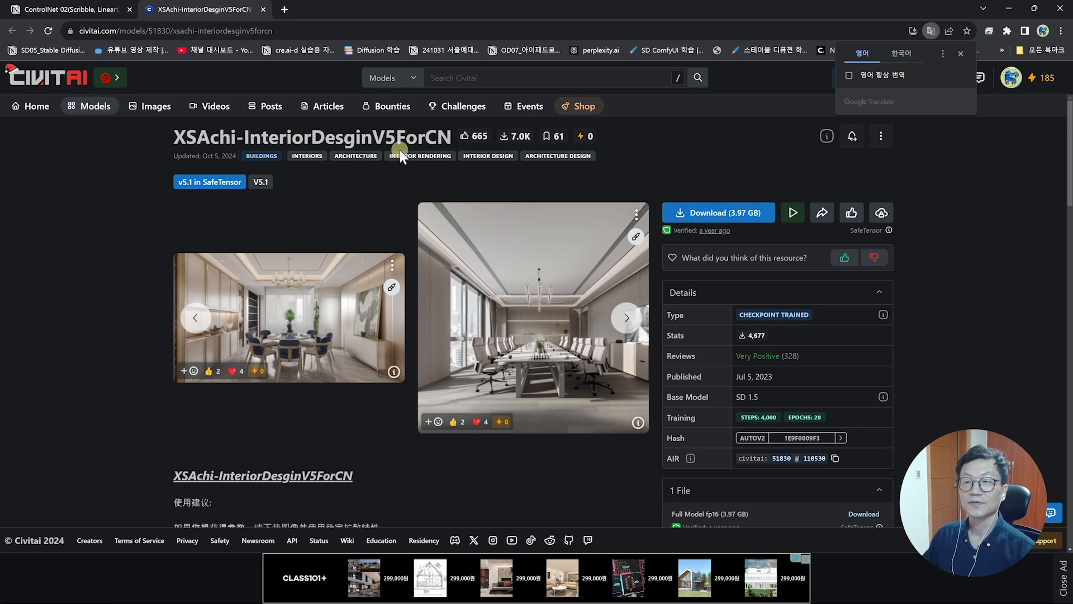
# - Open the ControlNet 02 notes in the browser and review the checkpoint and VAE download links and storage folders
pyautogui.click(69, 10)
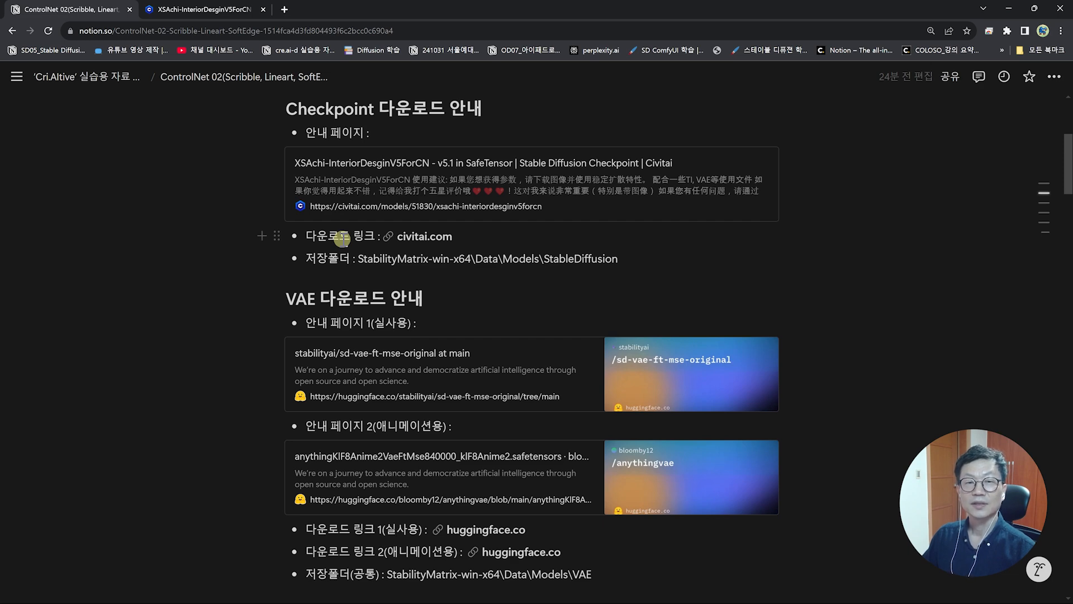
pyautogui.scroll(1, 659, 362)
pyautogui.scroll(-1, 602, 398)
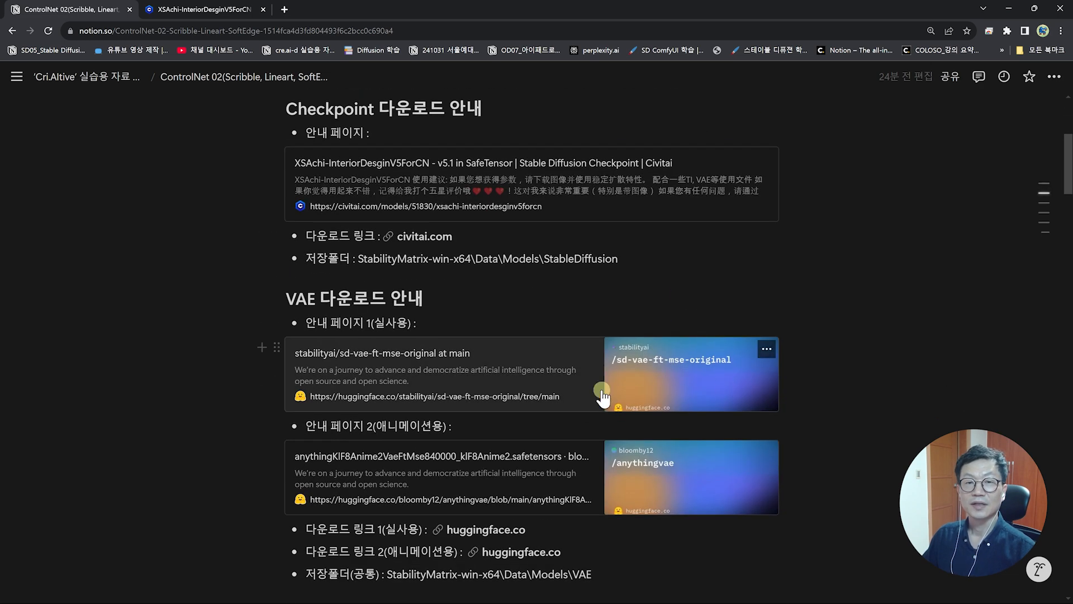
pyautogui.scroll(1, 603, 398)
pyautogui.scroll(-4, 603, 398)
pyautogui.scroll(5, 299, 235)
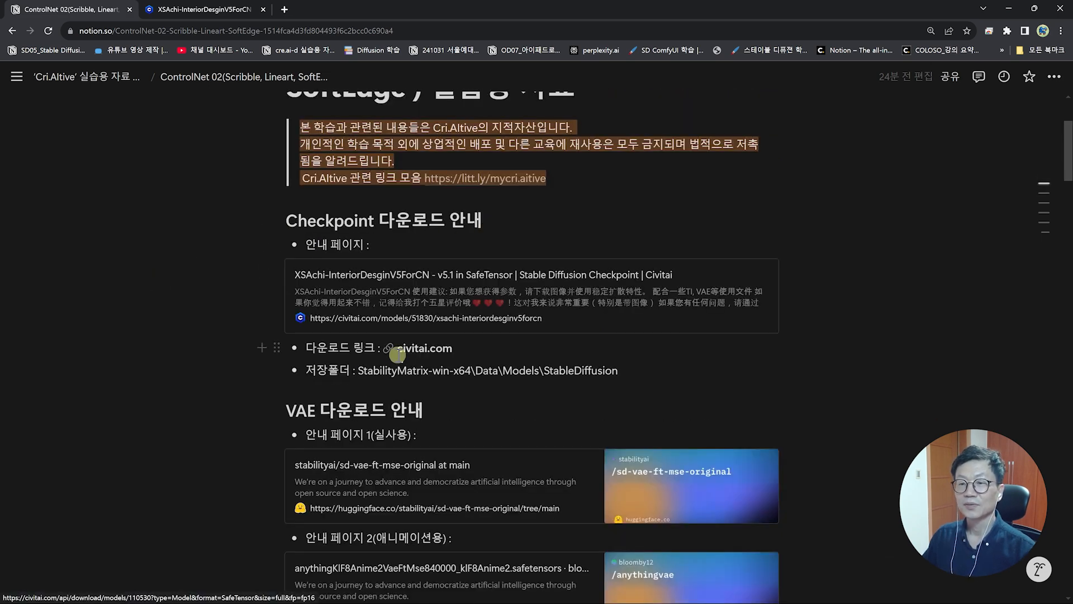
pyautogui.moveTo(446, 358)
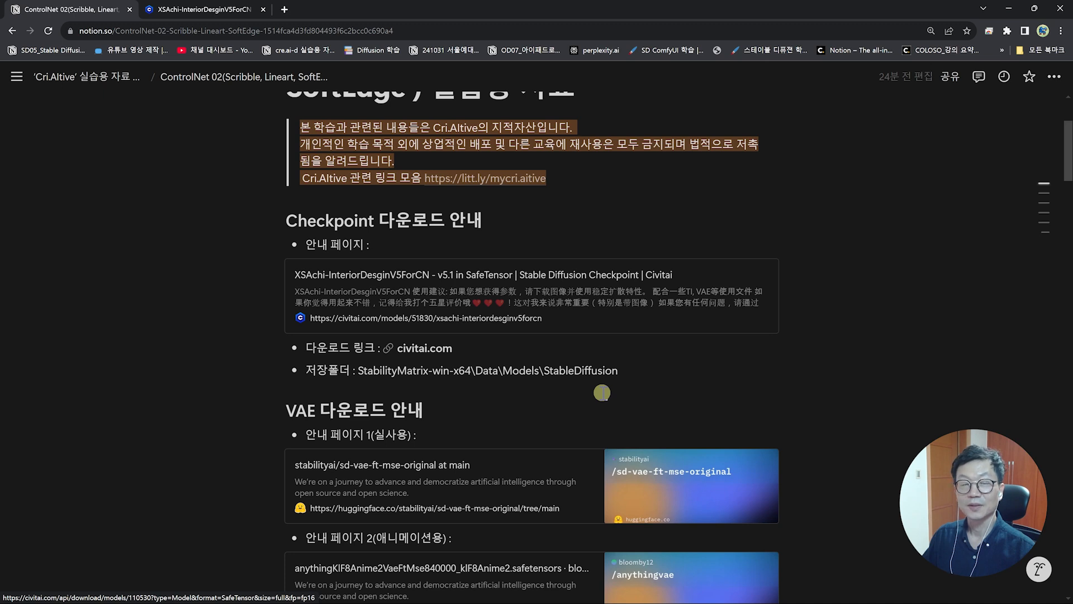
# - Try the notes' civitai.com checkpoint download link, checking the StabilityMatrix-win-x64\Data\Models\StableDiffusion save folder, and cancel the save
pyautogui.scroll(-1, 602, 393)
pyautogui.click(432, 322)
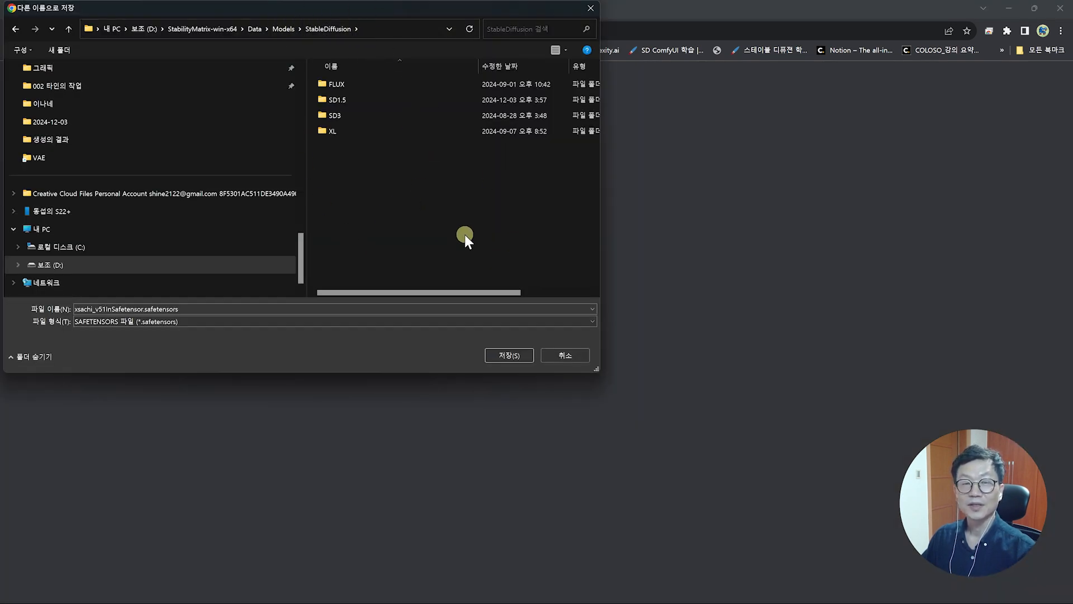
pyautogui.click(559, 355)
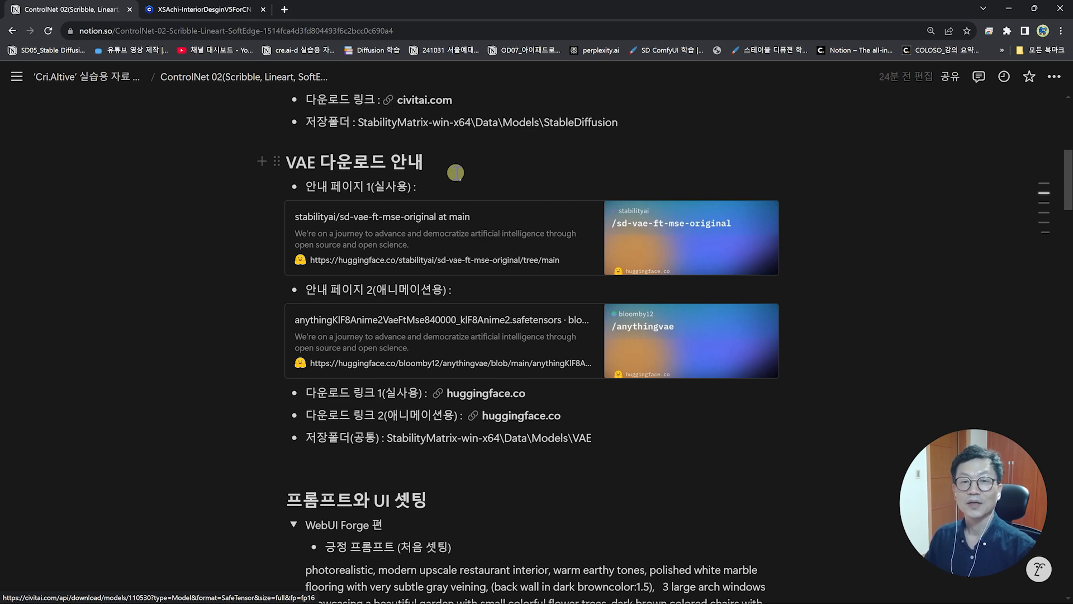
# - Try the realistic VAE download link for vae-ft-mse-840000-ema-pruned.safetensors, choosing the Data folder, and cancel the save
pyautogui.scroll(-2, 450, 263)
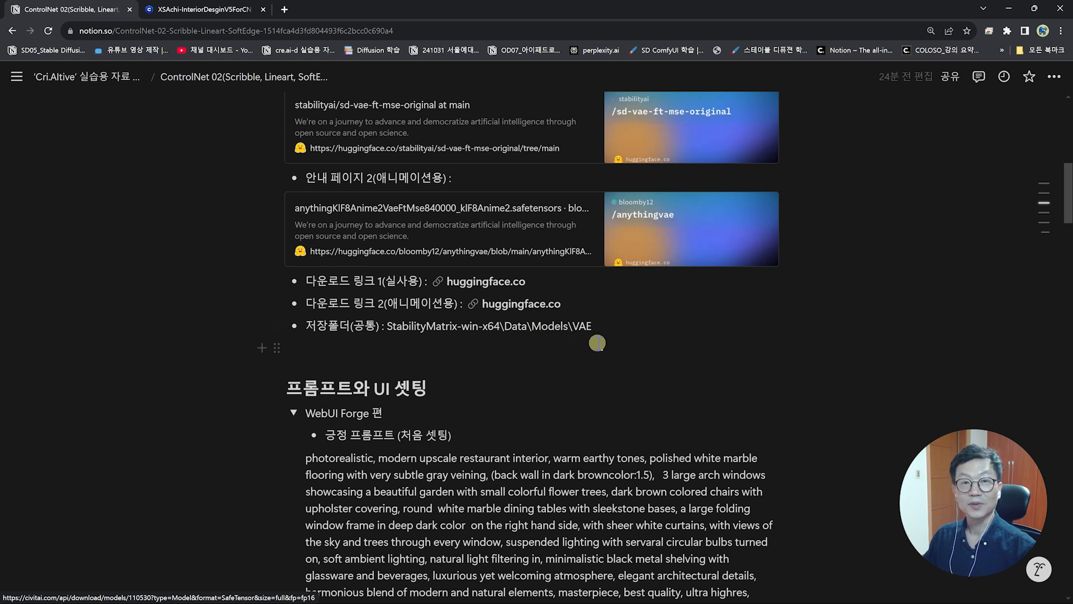
pyautogui.click(479, 281)
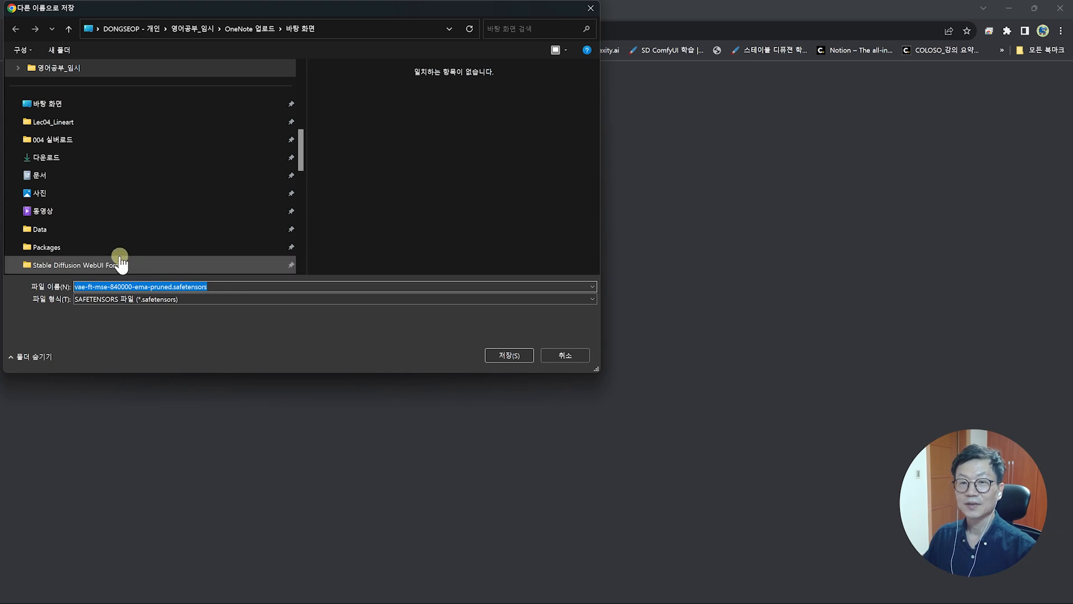
pyautogui.click(112, 230)
pyautogui.click(573, 355)
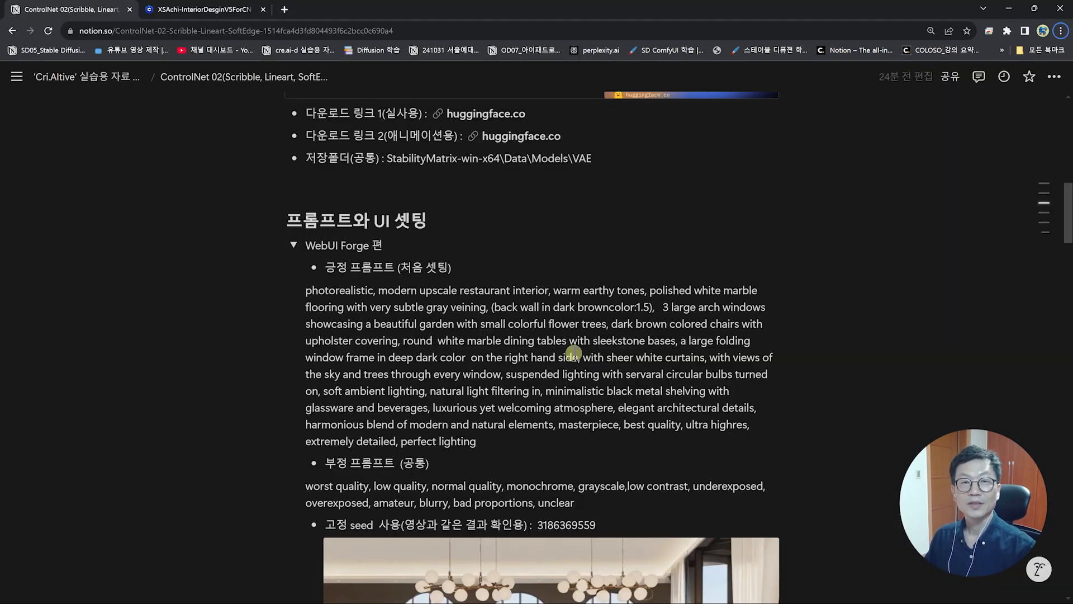
# - Switch to WebUI Forge, refresh the models, and select the xsachi_v51InSafetensor checkpoint and the vaeFtMse840000EmaPruned_vae.safetensors VAE
pyautogui.hotkey('alt', 'Tab')
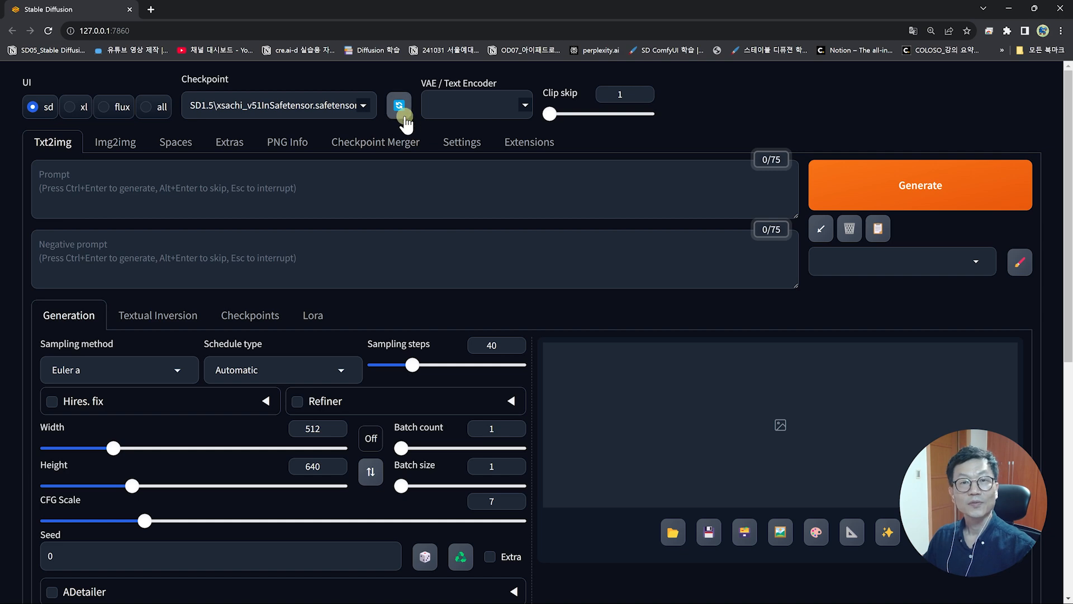
pyautogui.click(400, 110)
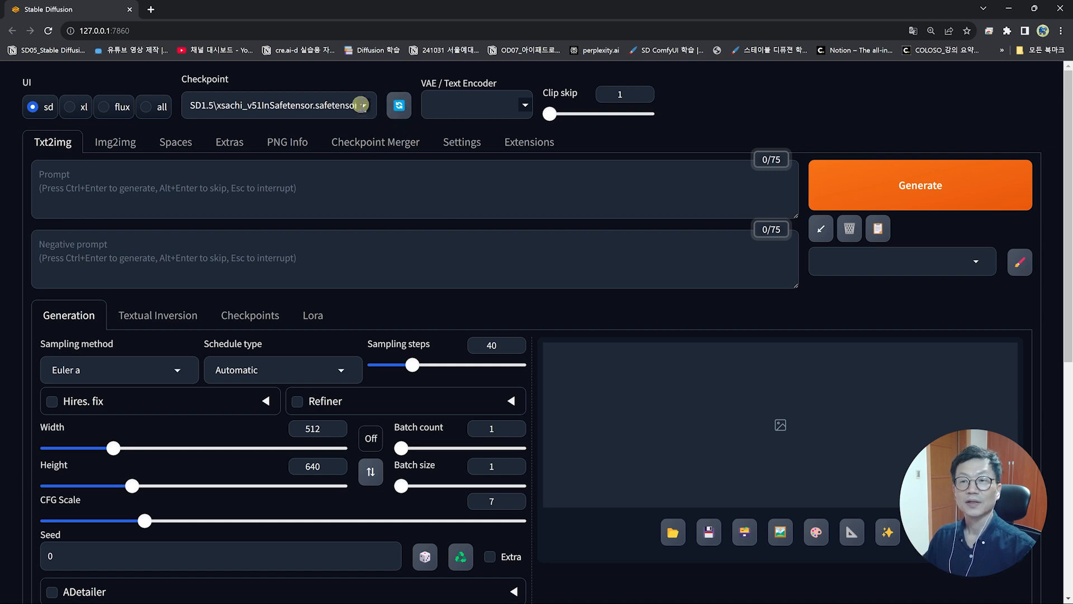
pyautogui.click(360, 105)
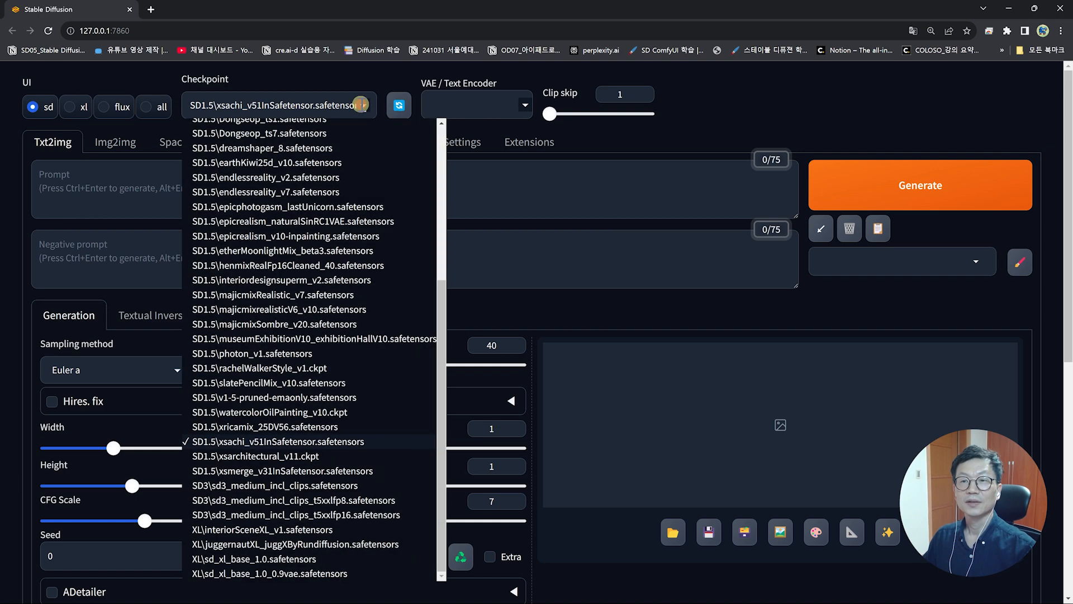
pyautogui.click(294, 442)
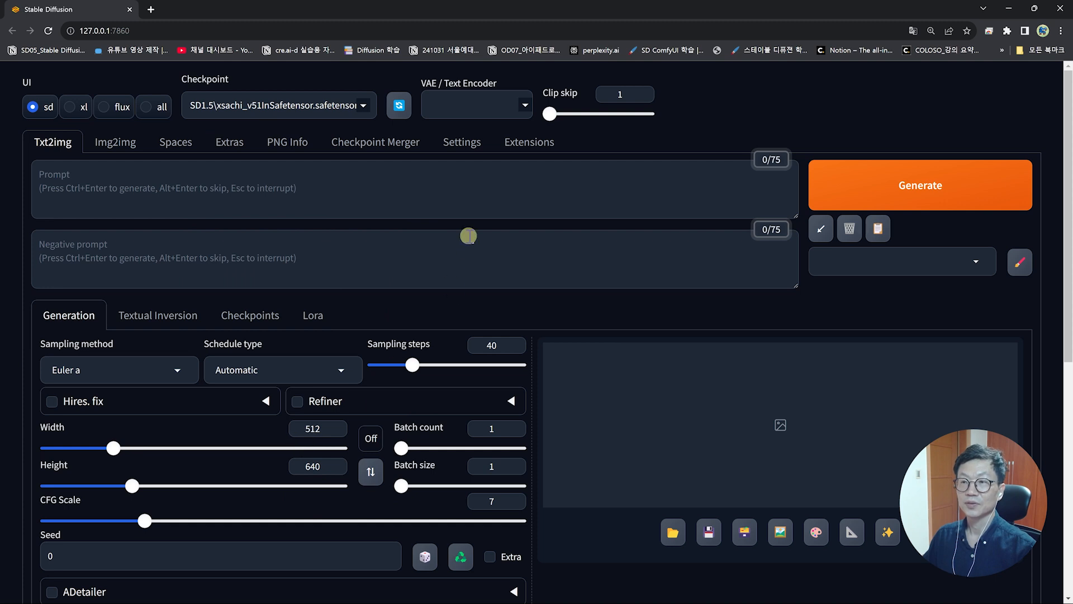
pyautogui.click(463, 107)
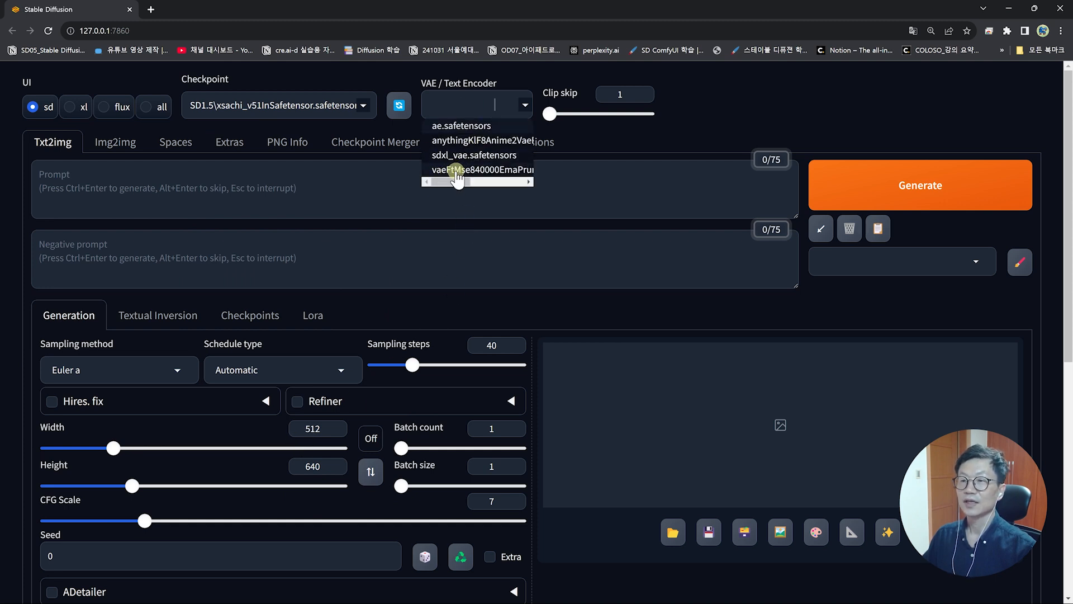
pyautogui.click(495, 171)
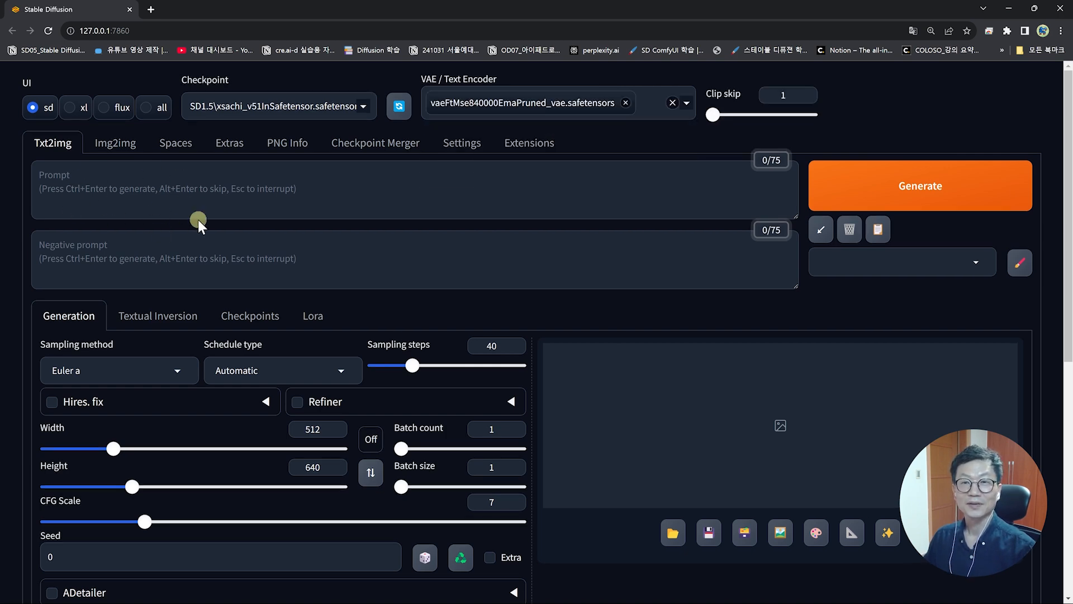
# - Copy the photorealistic restaurant interior prompt from the ControlNet 02 notes into the WebUI Forge prompt
pyautogui.hotkey('alt', 'Tab')
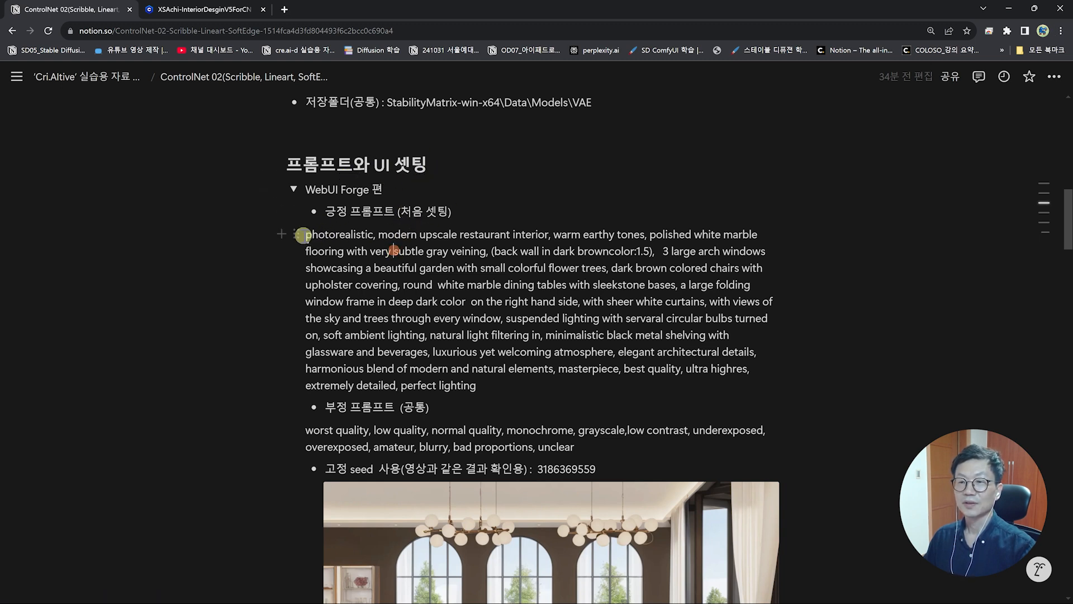
pyautogui.tripleClick(305, 235)
pyautogui.hotkey('ctrl', 'c')
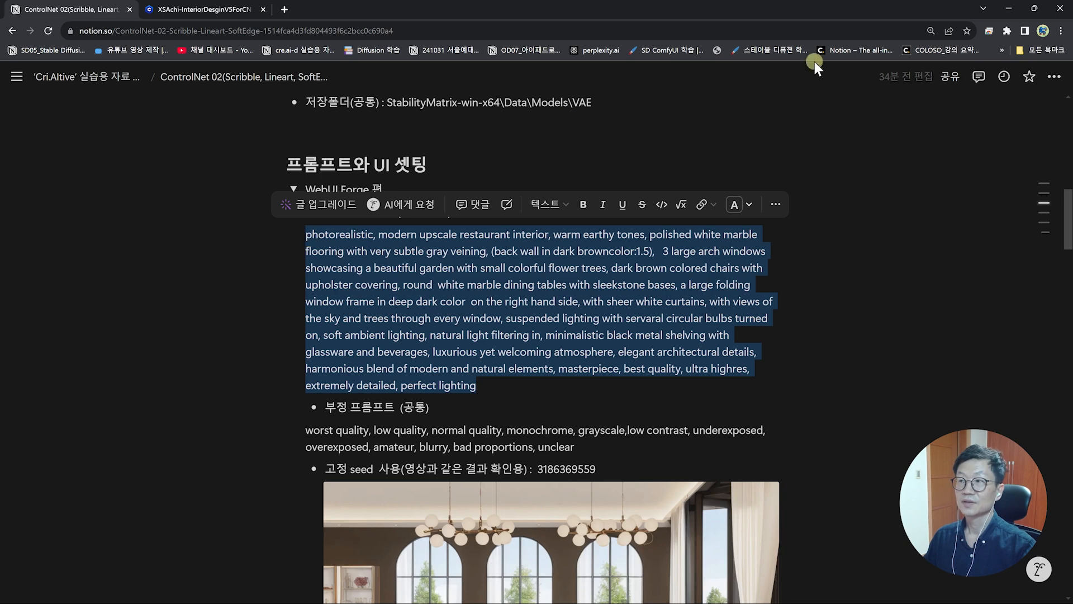
pyautogui.click(1004, 8)
pyautogui.click(268, 192)
pyautogui.hotkey('ctrl', 'v')
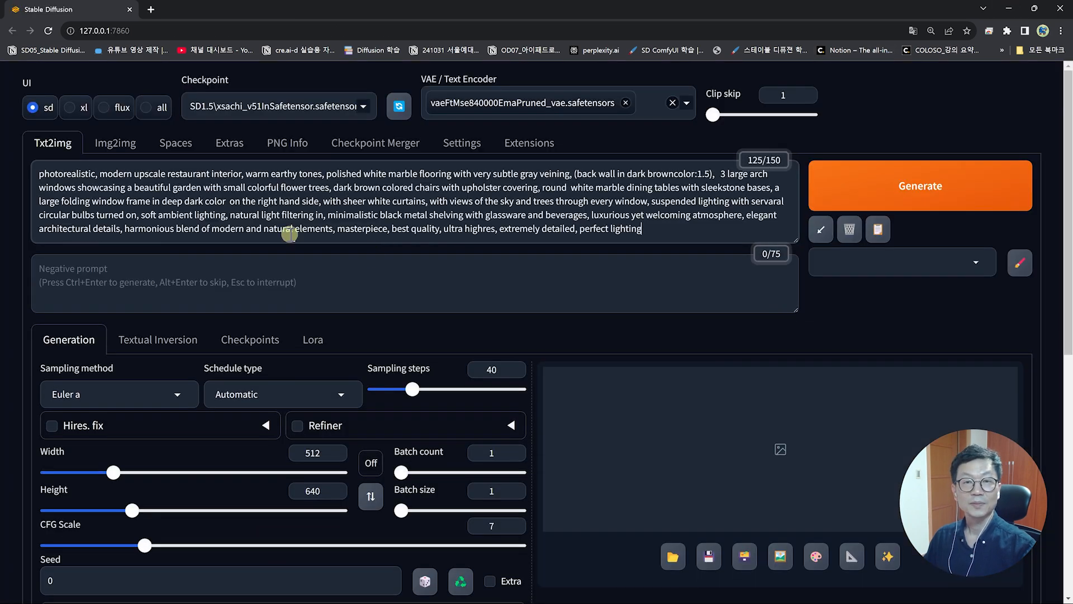
# - Copy the common negative prompt starting with "worst quality, low quality" from the notes into the WebUI Forge negative prompt
pyautogui.moveTo(504, 602)
pyautogui.click(562, 545)
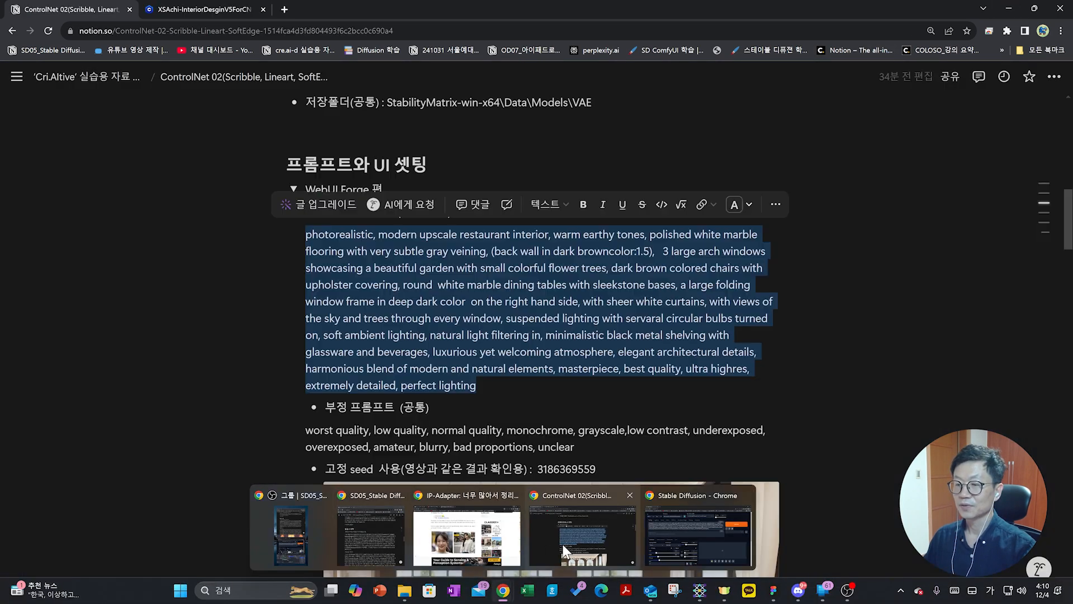
pyautogui.moveTo(581, 449); pyautogui.dragTo(306, 427)
pyautogui.hotkey('ctrl', 'c')
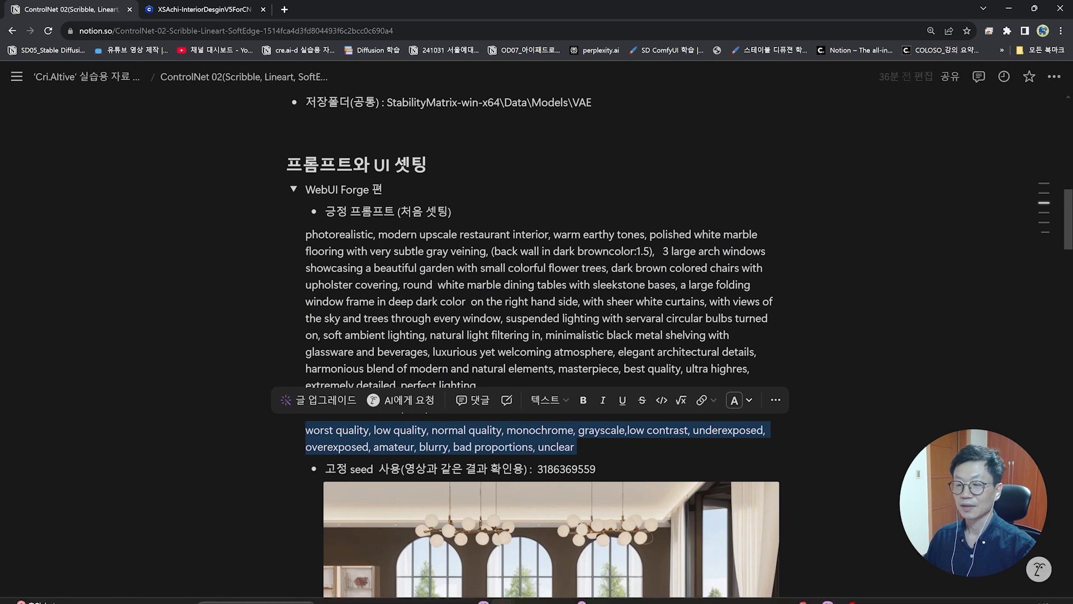
pyautogui.hotkey('alt', 'Tab')
pyautogui.click(182, 275)
pyautogui.hotkey('ctrl', 'v')
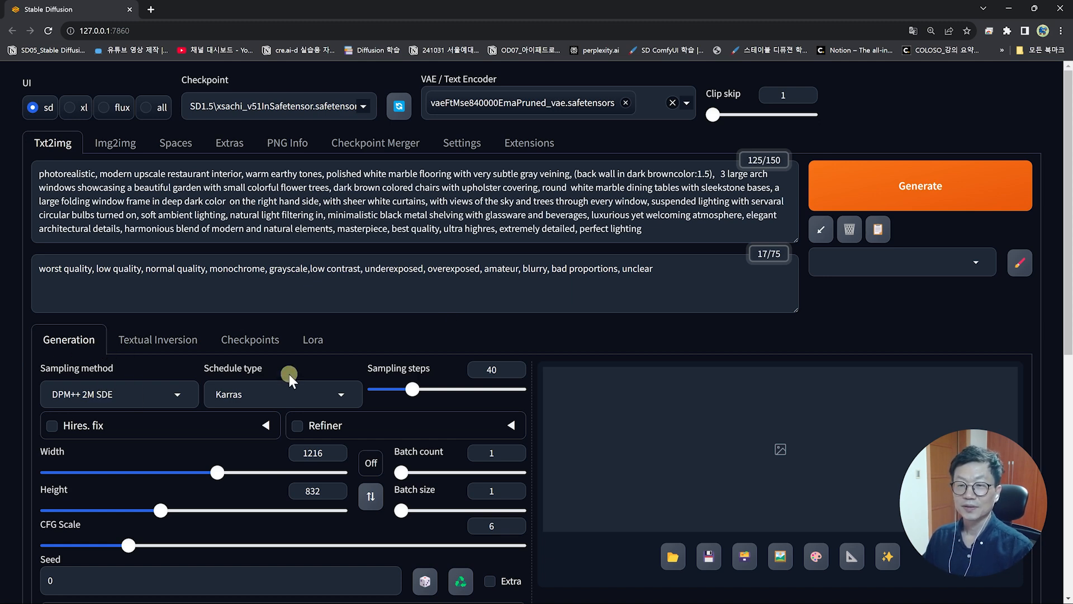
# - Enable ControlNet Unit 0 with Pixel Perfect and Allow Preview turned on
pyautogui.scroll(-1, 335, 363)
pyautogui.scroll(-2, 313, 283)
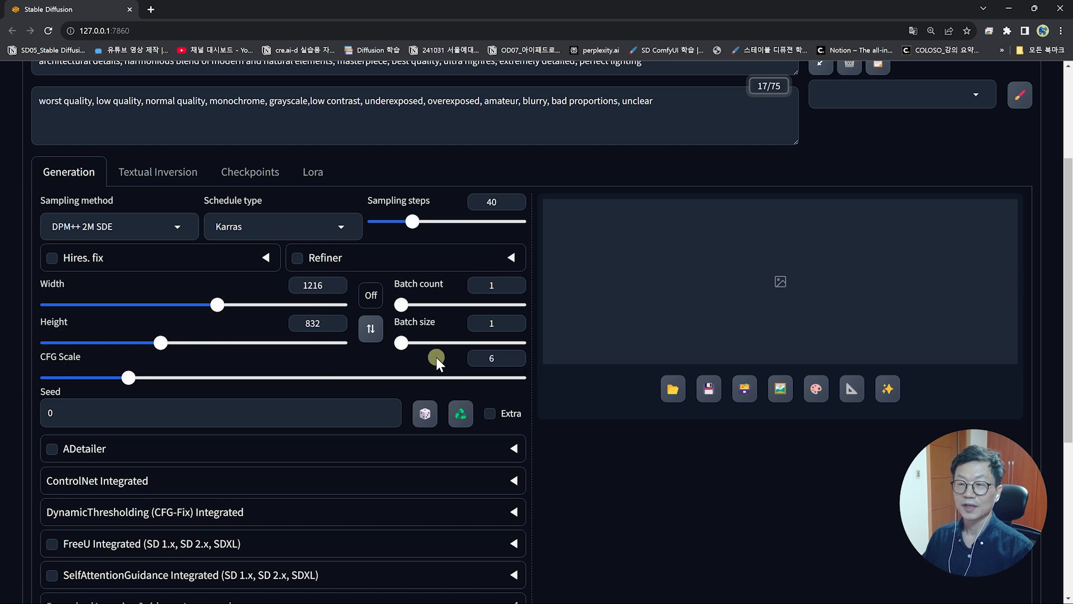
pyautogui.hotkey('alt', 'Tab')
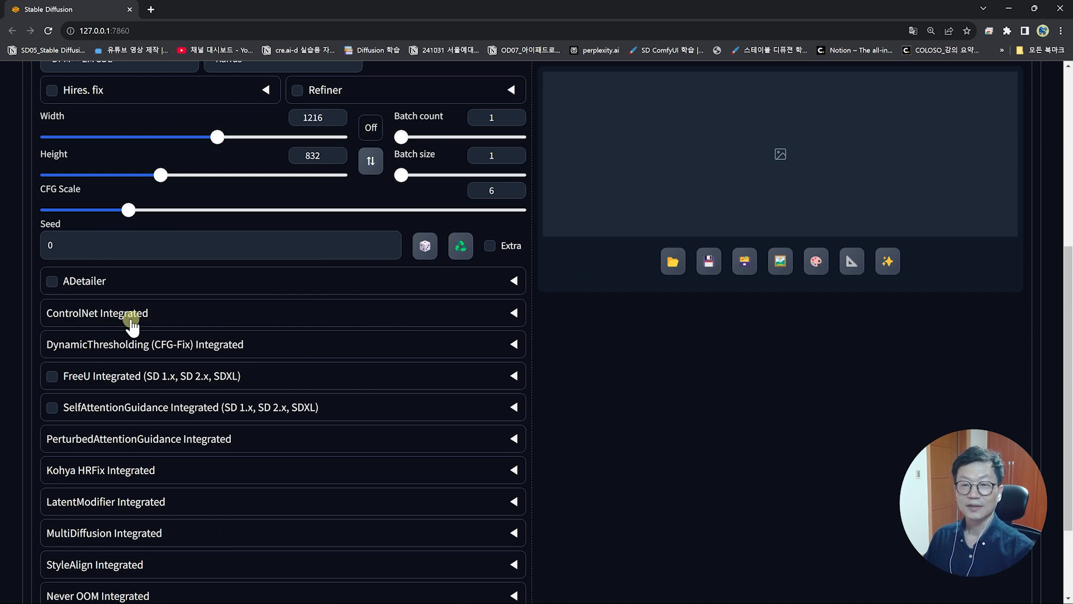
pyautogui.click(158, 314)
pyautogui.scroll(-3, 512, 314)
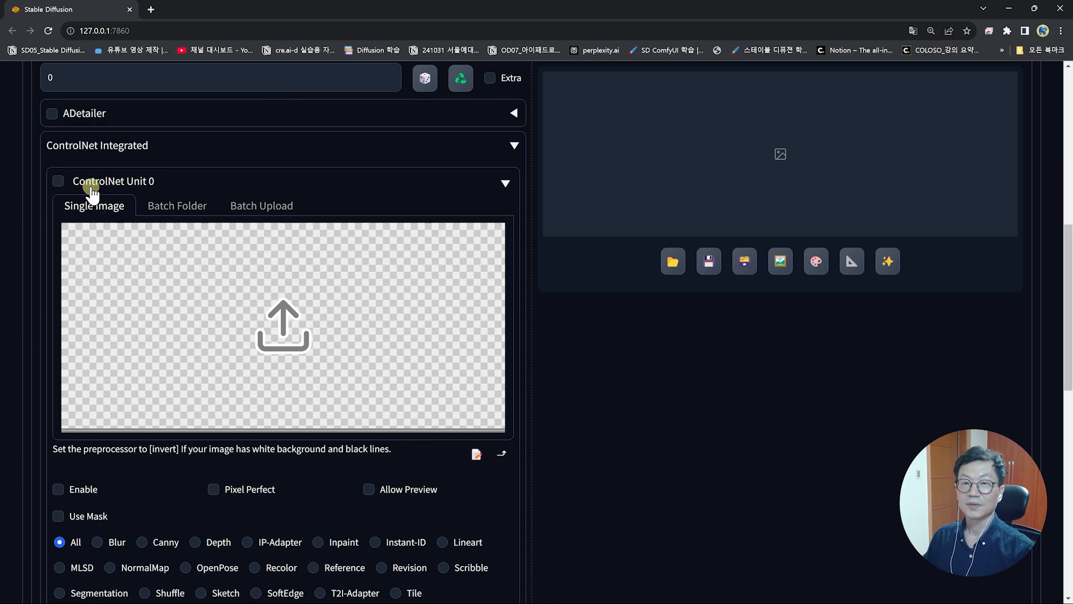
pyautogui.click(59, 182)
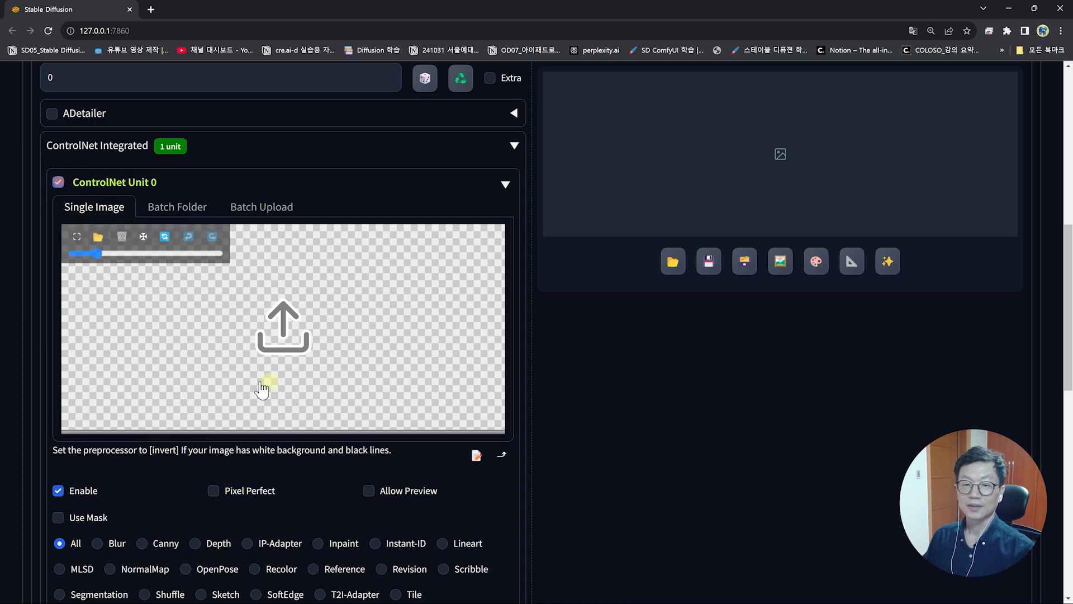
pyautogui.scroll(-6, 280, 380)
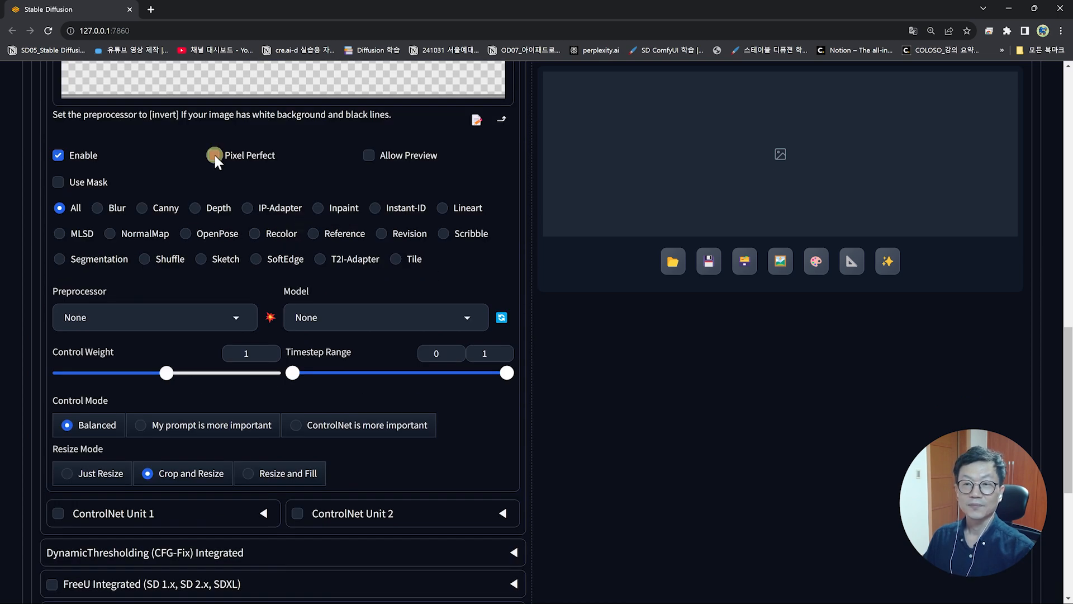
pyautogui.click(215, 155)
pyautogui.click(370, 155)
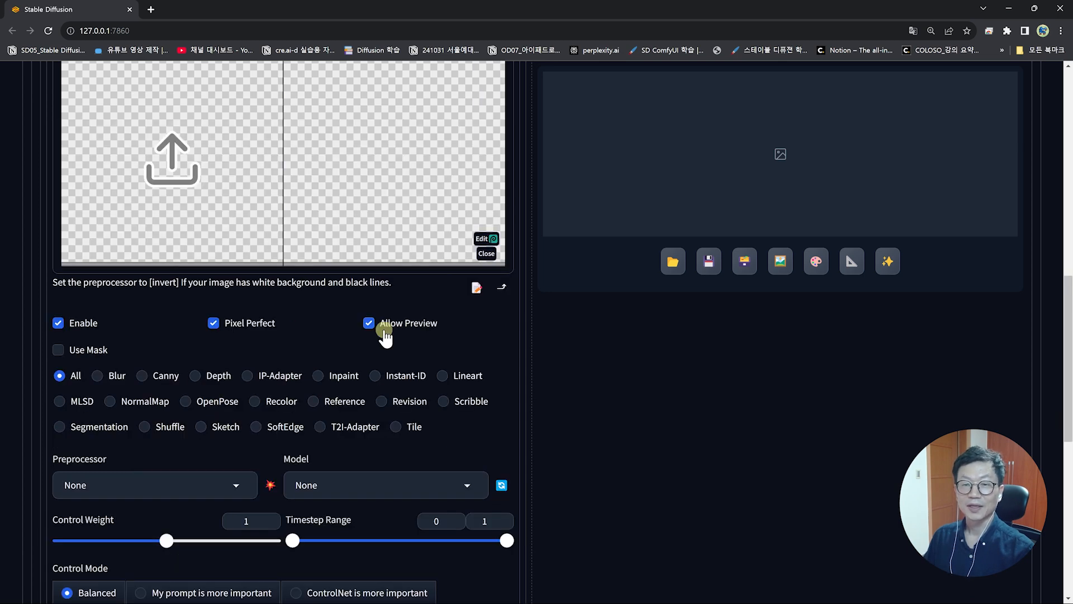
# - Set the control type of ControlNet Unit 0 to Scribble
pyautogui.scroll(-2, 386, 335)
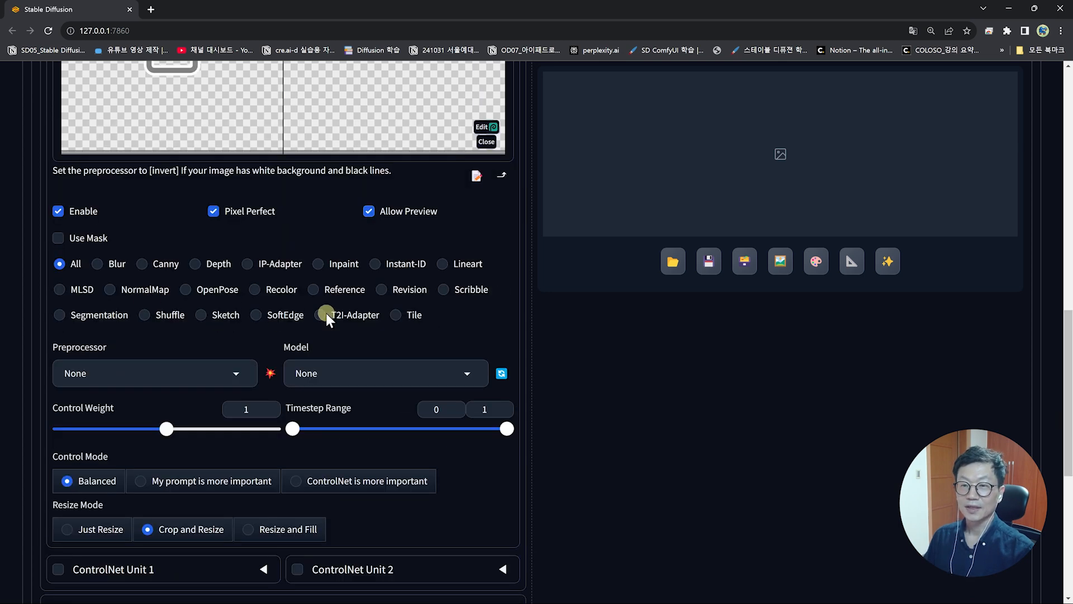
pyautogui.click(443, 290)
pyautogui.scroll(4, 336, 280)
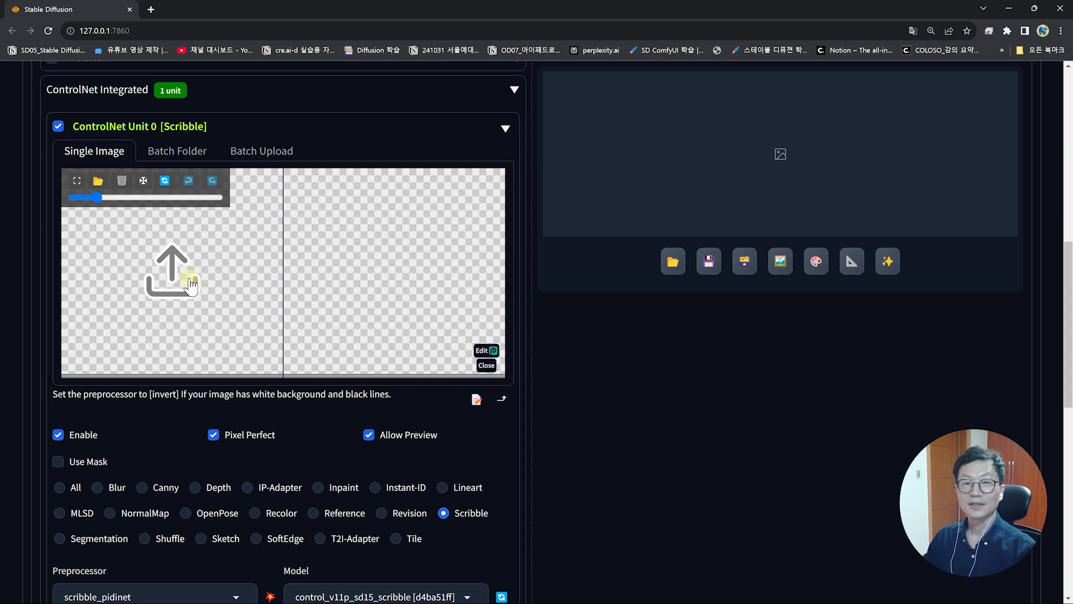
# - Switch to the ControlNet 02 notes and compare the rough and clean restaurant sketches in the input image section
pyautogui.hotkey('alt', 'Tab')
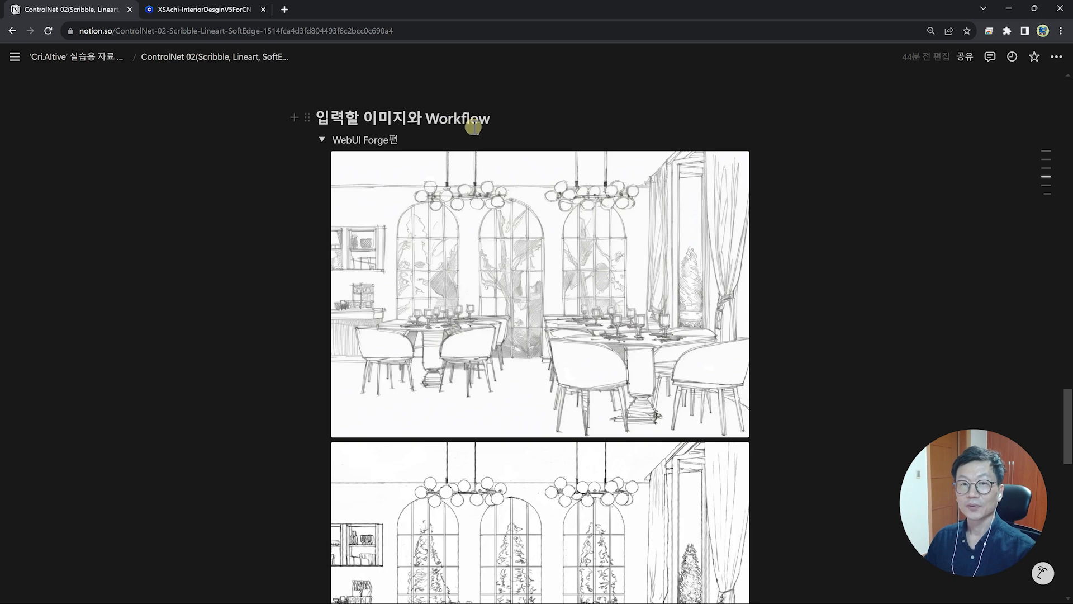
pyautogui.scroll(-1, 759, 285)
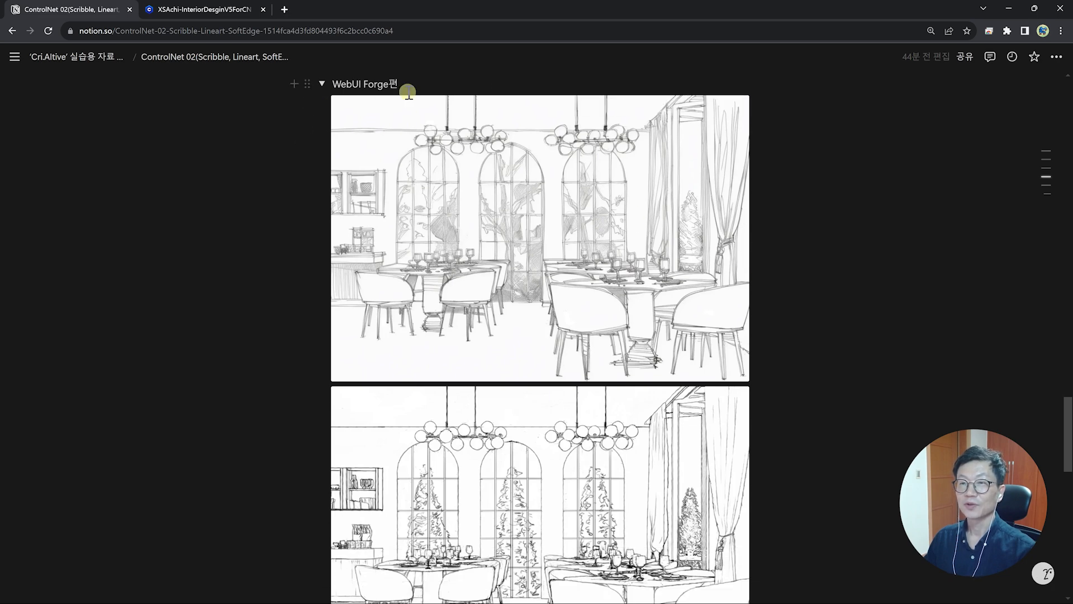
pyautogui.scroll(-2, 629, 239)
pyautogui.scroll(1, 511, 379)
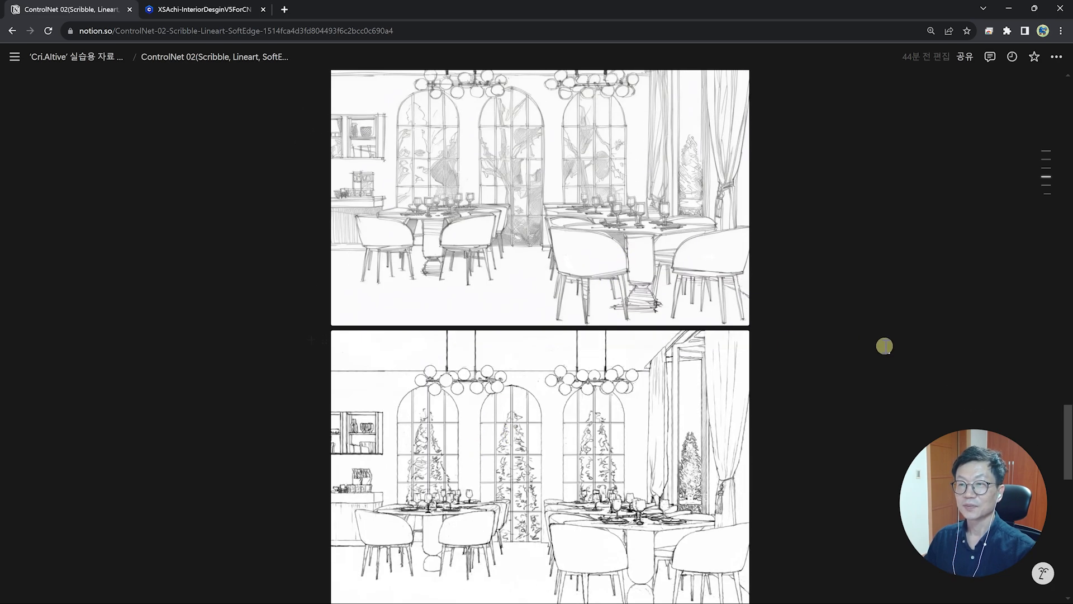
pyautogui.hotkey('ctrl', '+')
pyautogui.hotkey('ctrl', '+')
pyautogui.scroll(1, 903, 324)
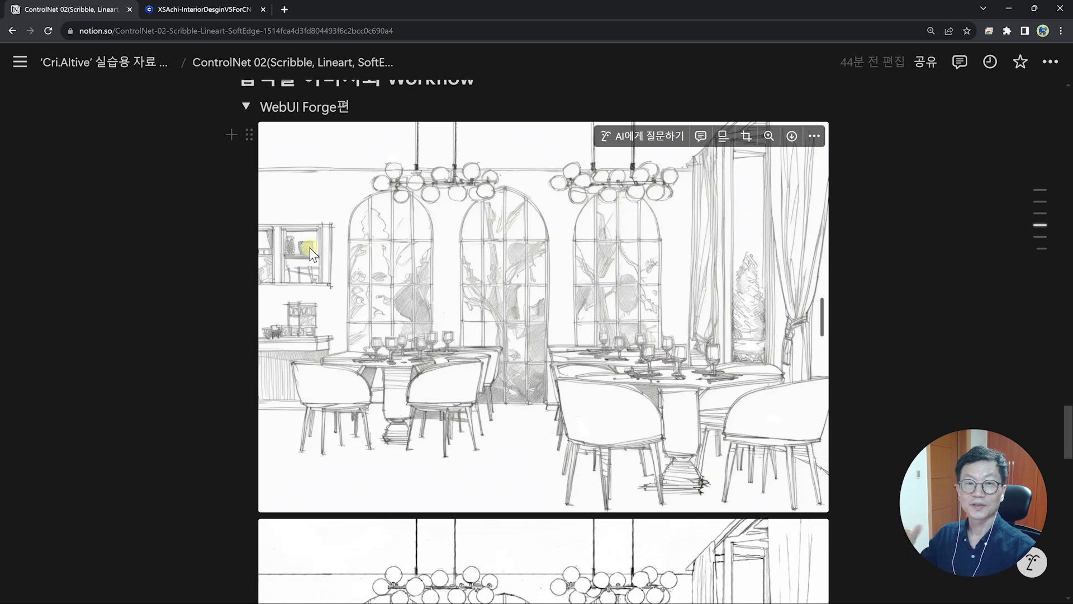
pyautogui.scroll(-6, 436, 277)
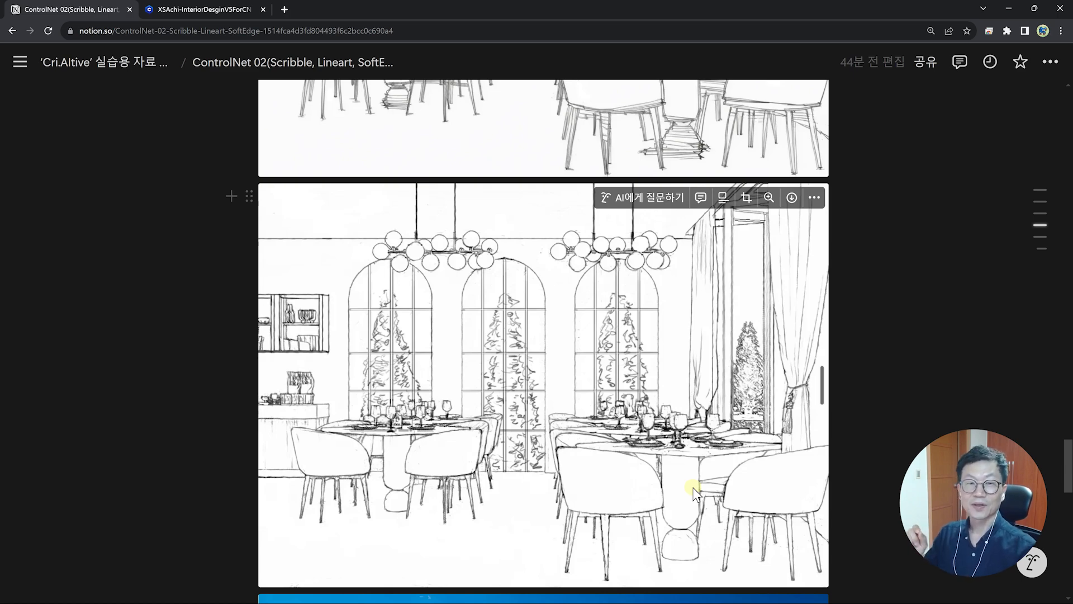
pyautogui.scroll(3, 693, 492)
pyautogui.scroll(-2, 567, 380)
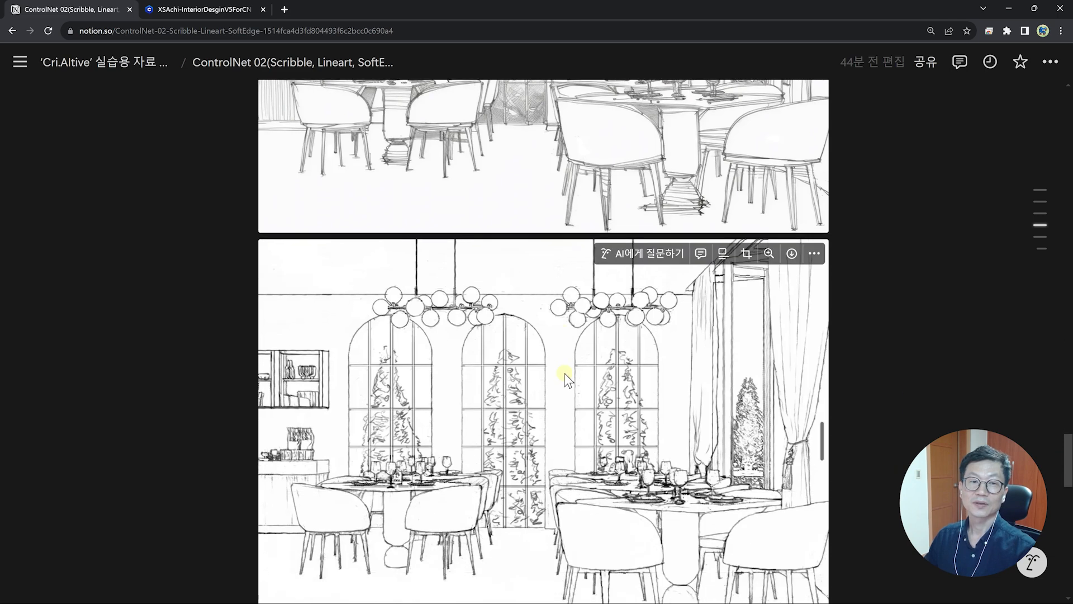
pyautogui.scroll(4, 570, 335)
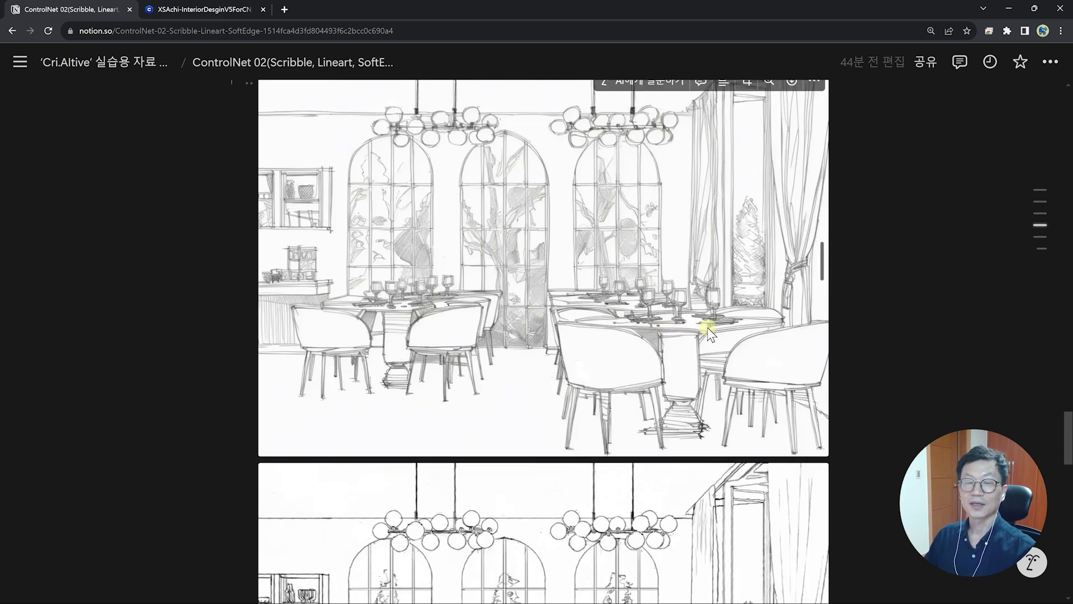
pyautogui.scroll(1, 708, 334)
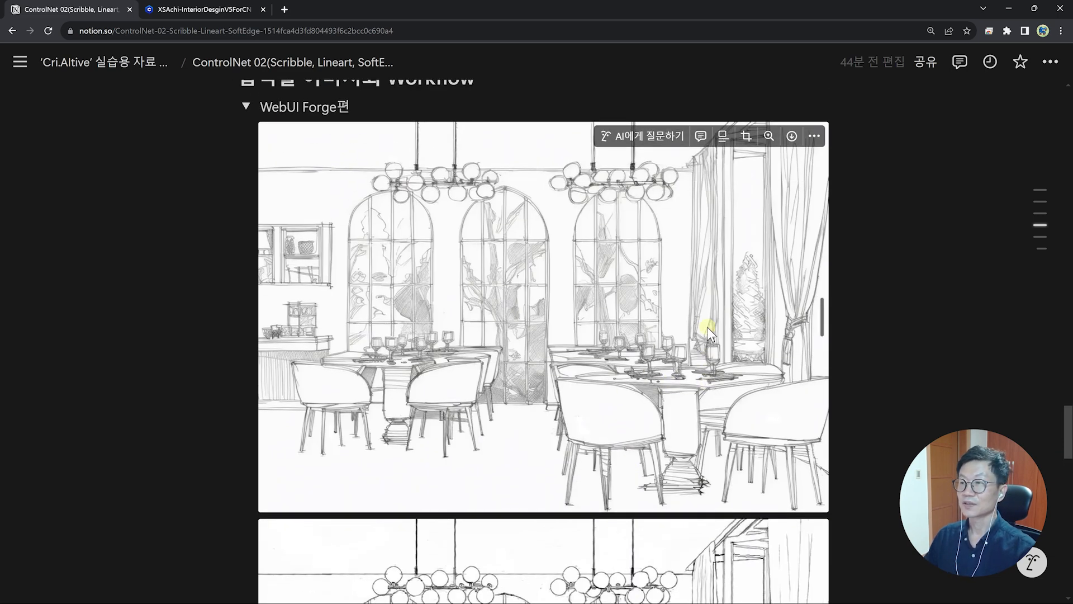
pyautogui.click(816, 137)
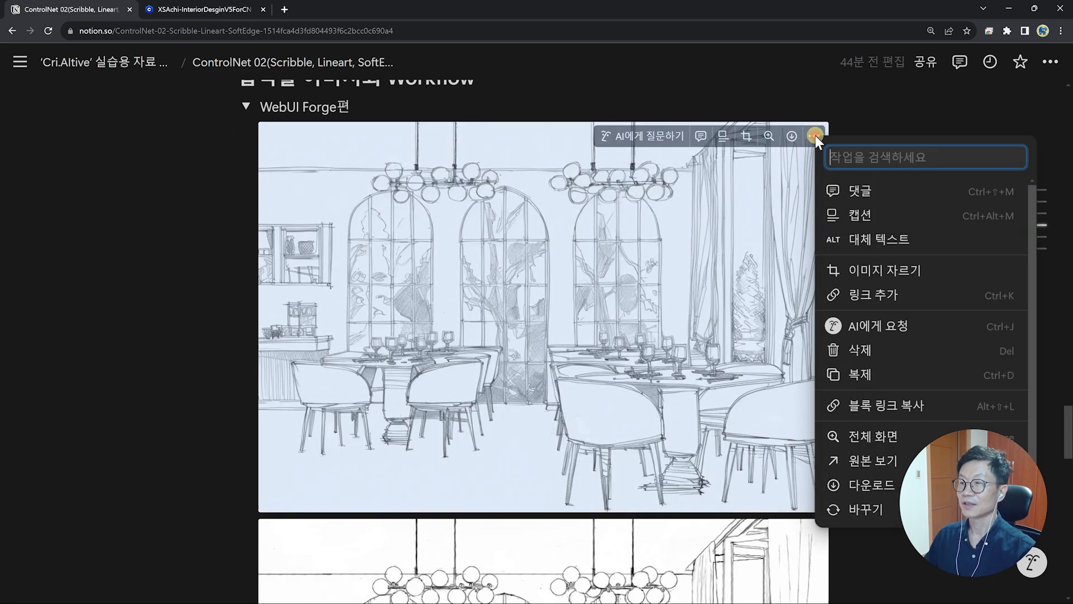
pyautogui.click(877, 486)
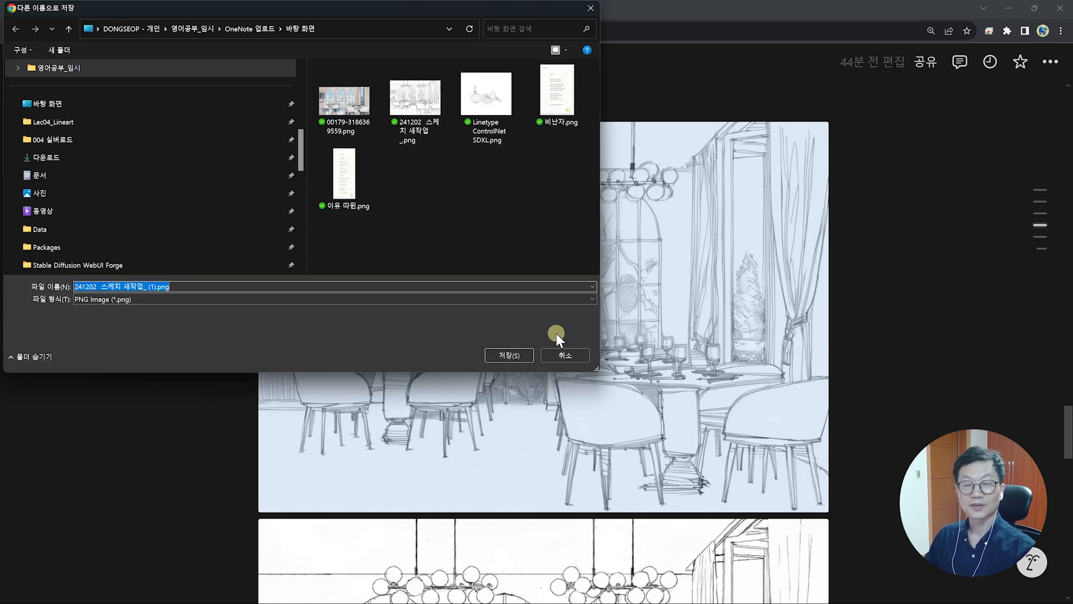
pyautogui.click(563, 356)
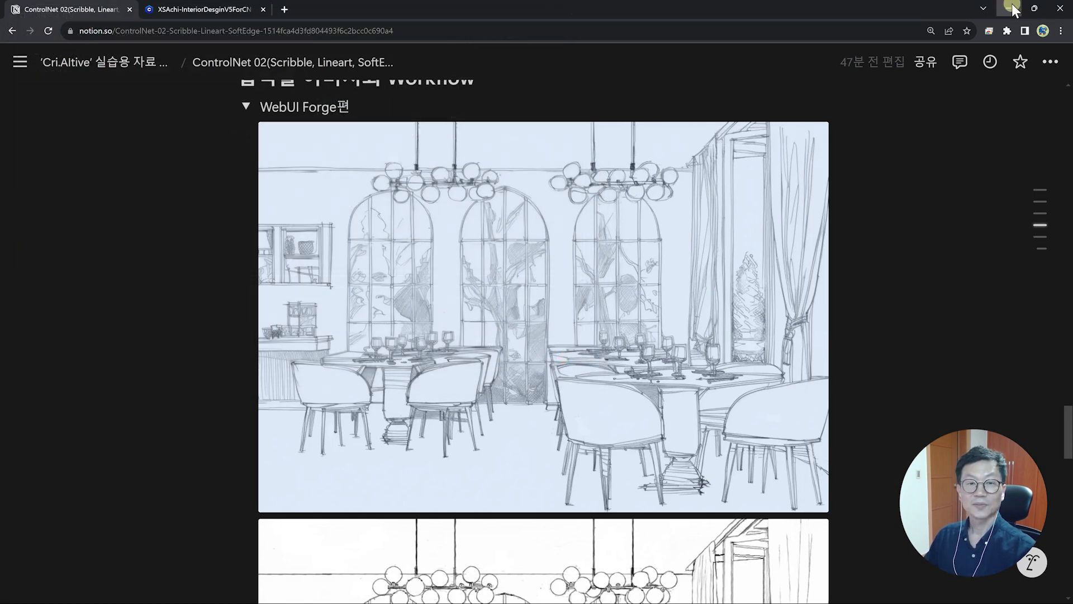
# - Load the rough restaurant sketch into ControlNet Unit 0 and run the scribble_pidinet preprocessor to preview its line map
pyautogui.click(1013, 9)
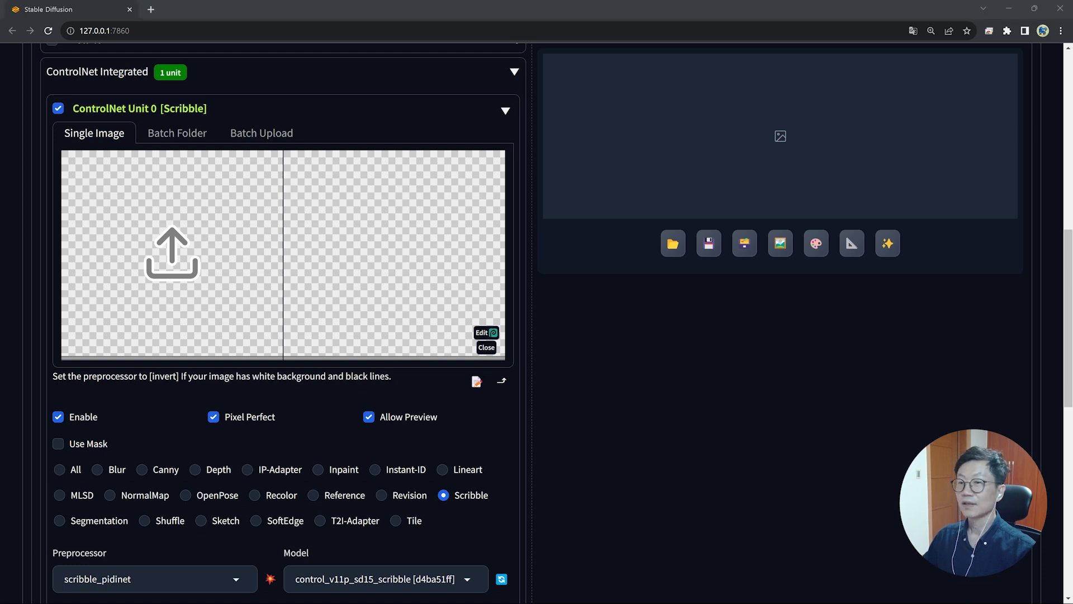
pyautogui.moveTo(234, 225)
pyautogui.mouseDown()
pyautogui.moveTo(163, 263)
pyautogui.moveTo(171, 279)
pyautogui.mouseUp()
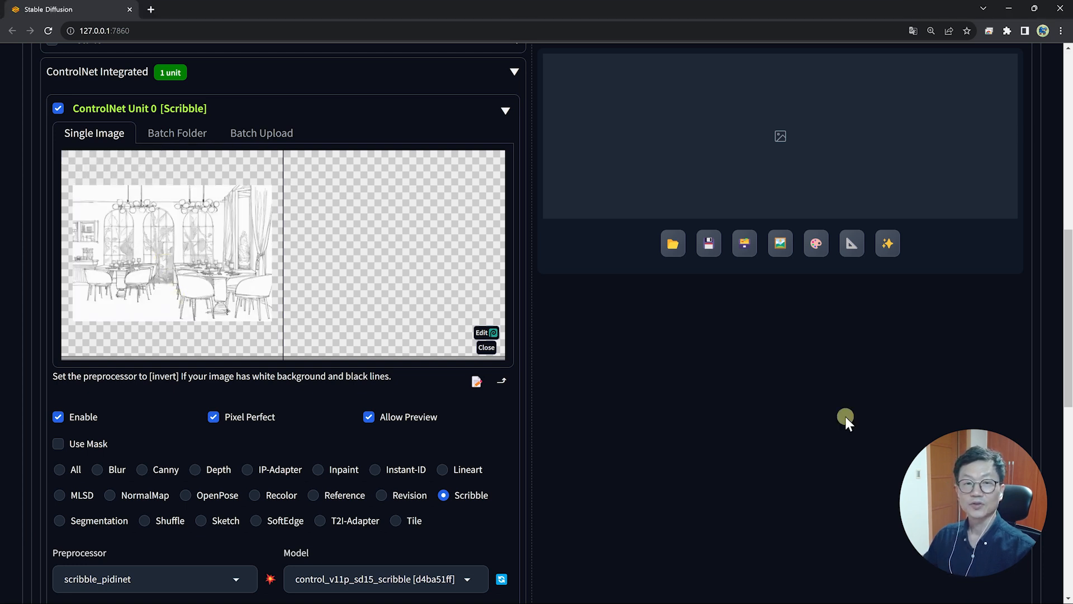
pyautogui.scroll(-2, 846, 420)
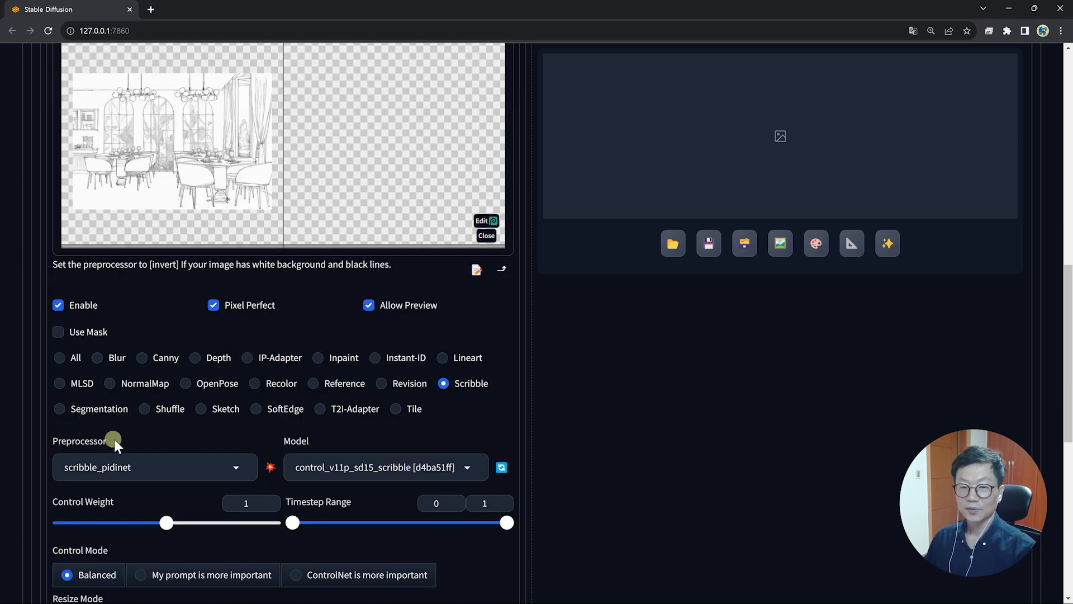
pyautogui.click(216, 465)
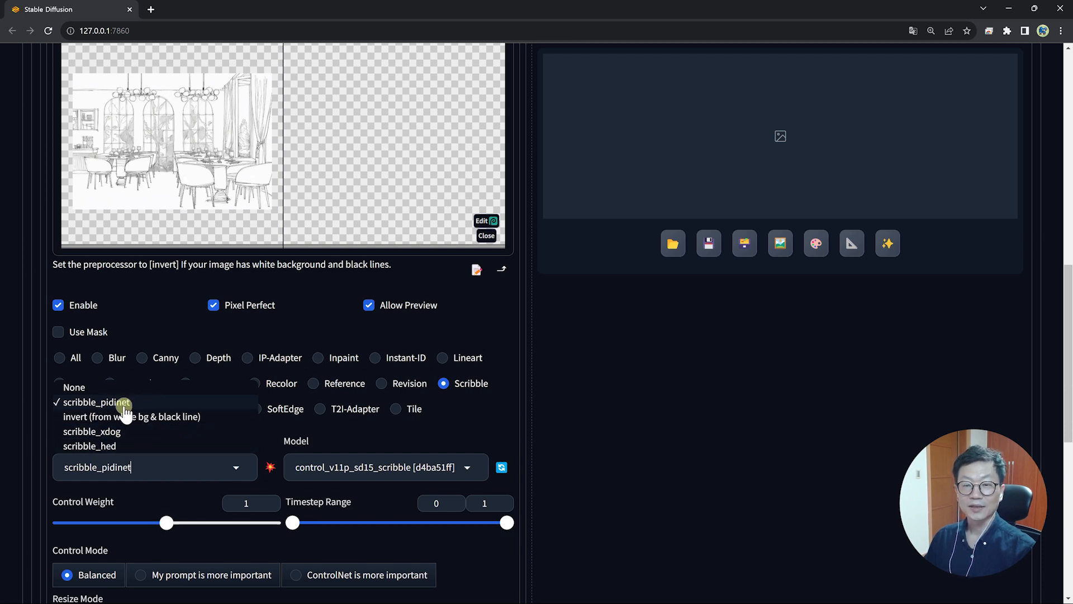
pyautogui.click(281, 421)
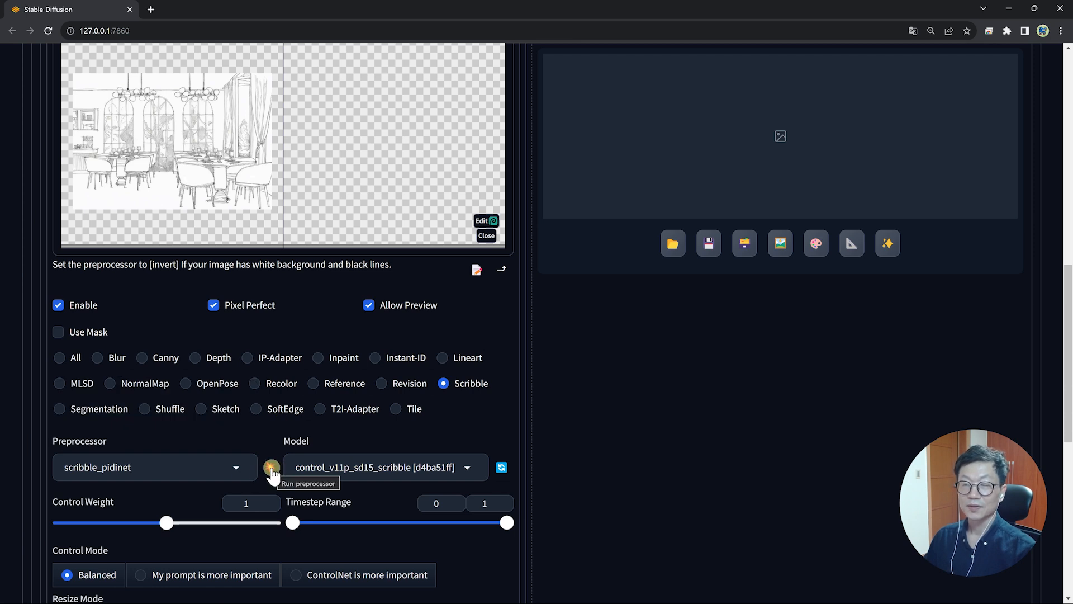
pyautogui.click(271, 469)
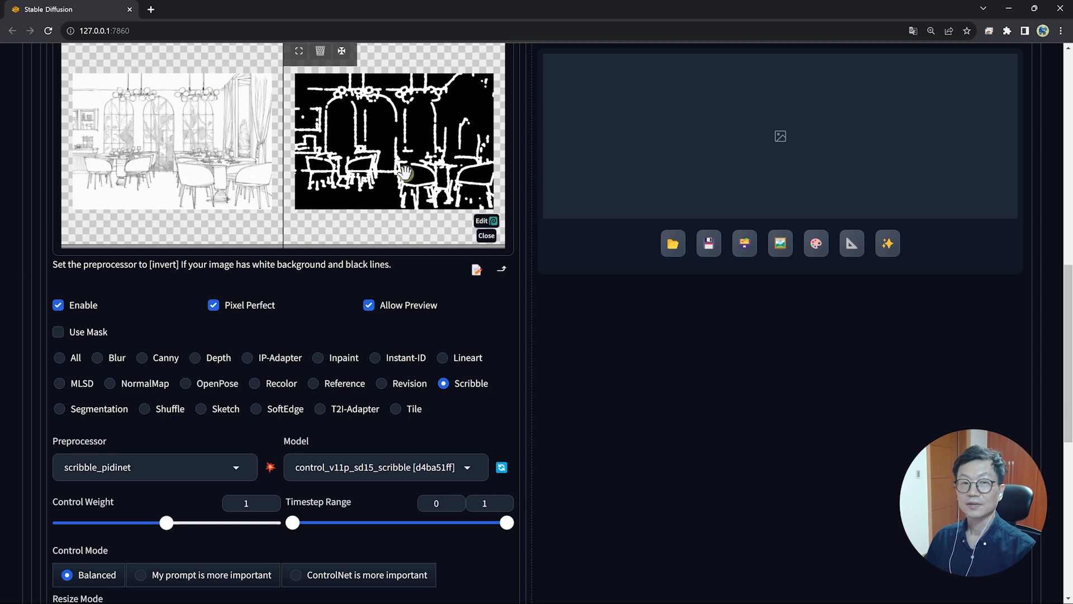
# - Keep the control_v11p_sd15_scribble model and generate the Scribble-guided restaurant image
pyautogui.click(430, 472)
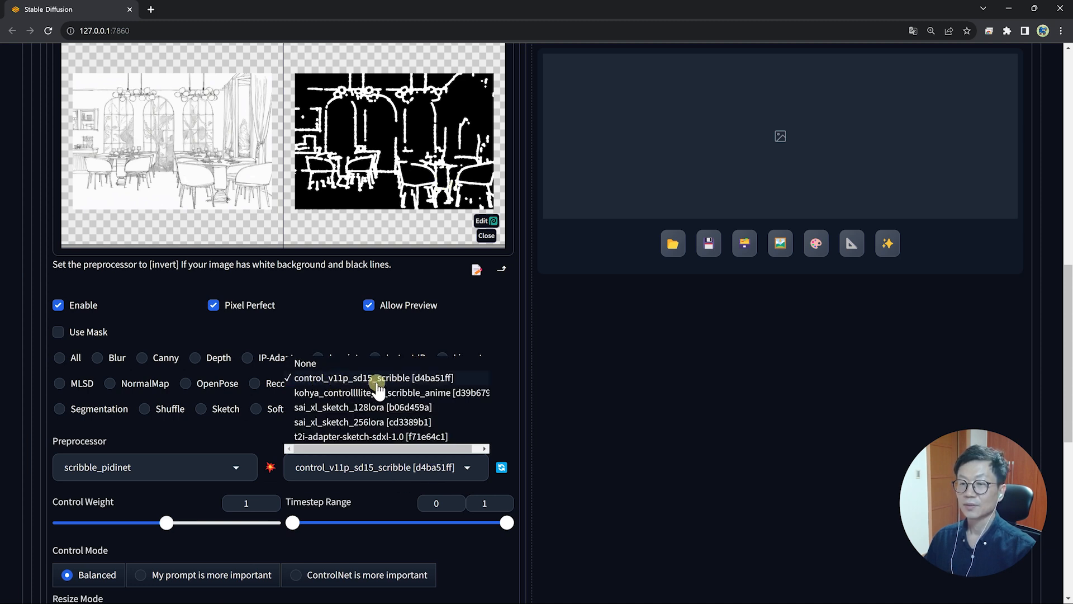
pyautogui.click(404, 378)
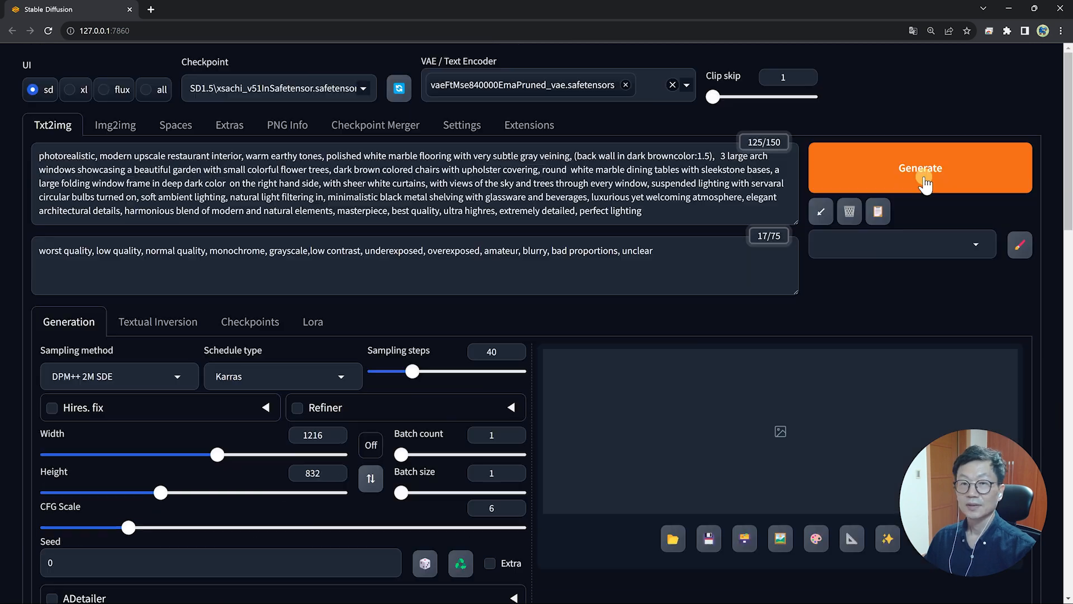
pyautogui.click(904, 177)
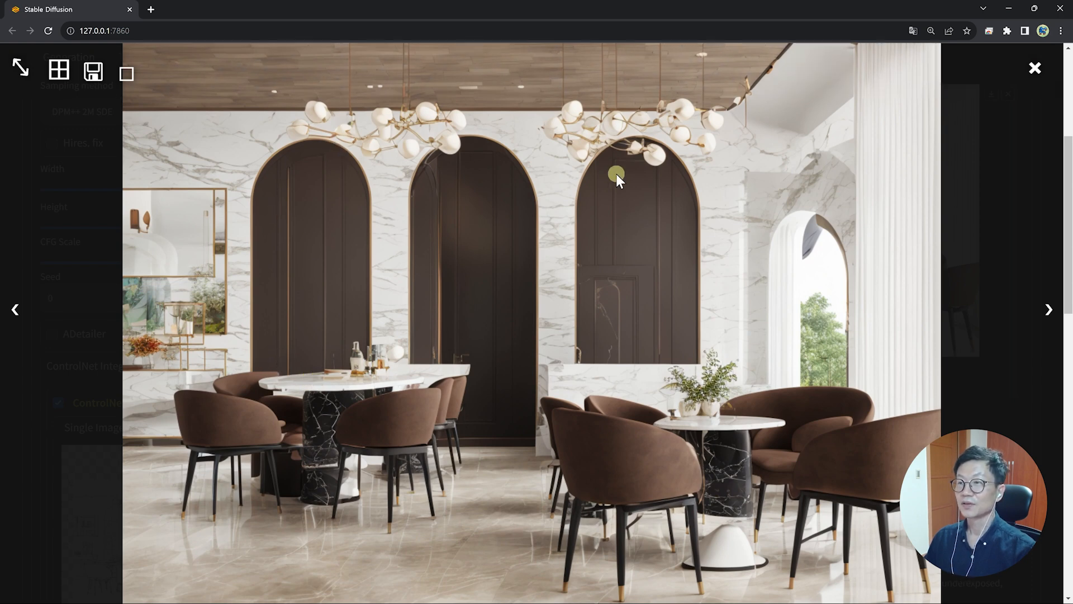
pyautogui.click(534, 441)
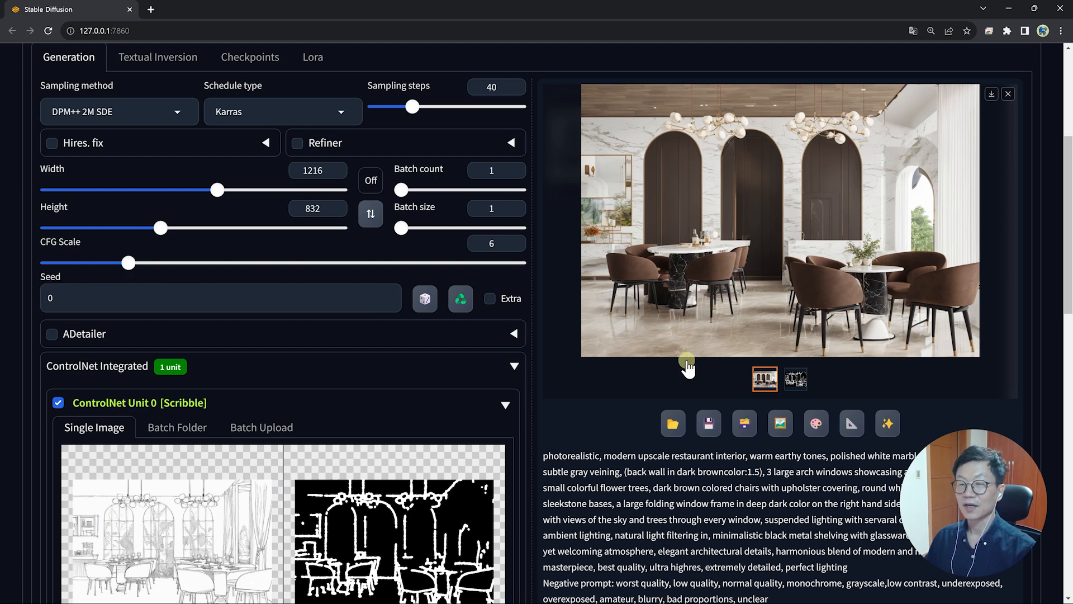
# - Change the control type of Unit 0 to Lineart and run the lineart_standard preprocessor on the sketch
pyautogui.scroll(-6, 687, 357)
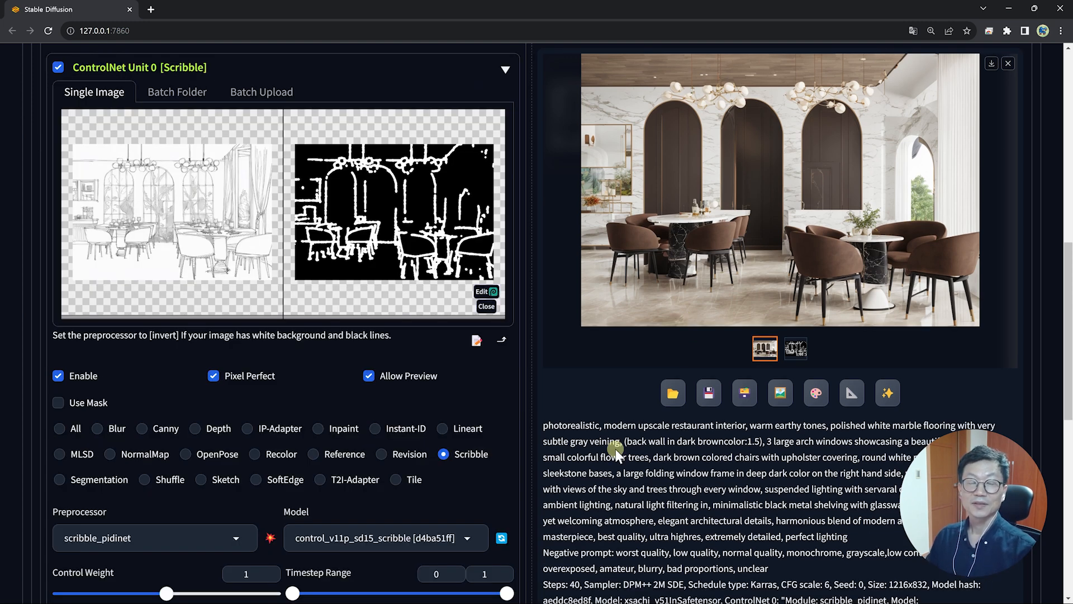
pyautogui.scroll(-2, 615, 448)
pyautogui.click(444, 317)
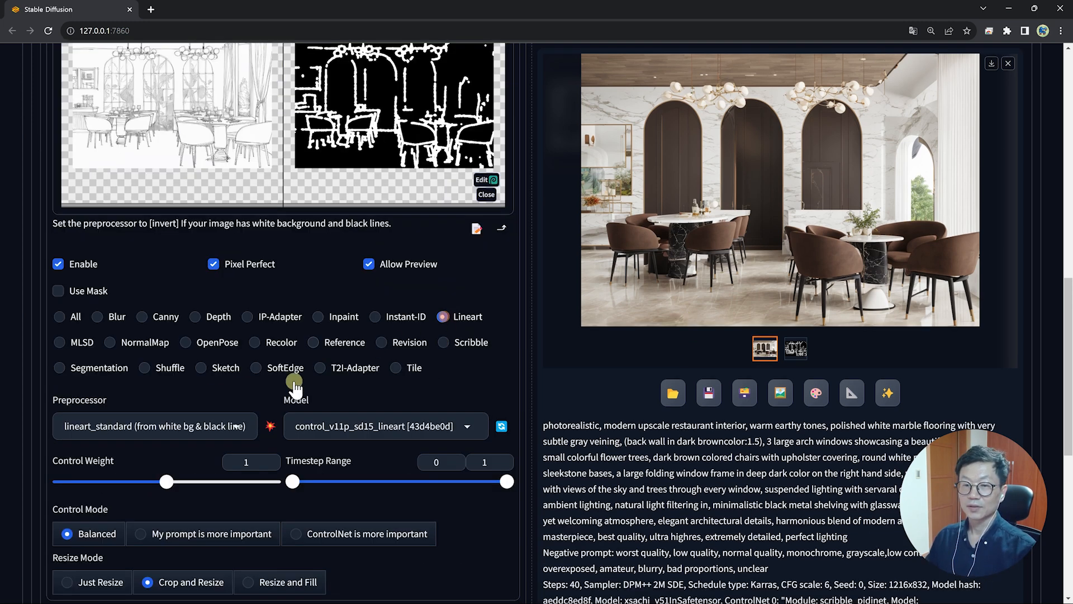
pyautogui.click(270, 427)
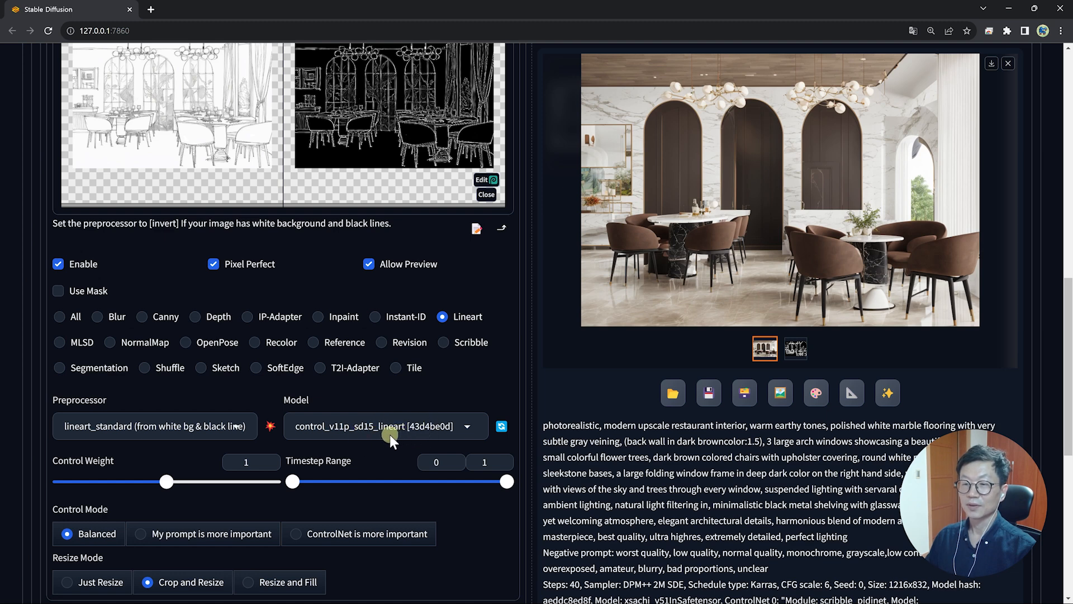
# - Generate the restaurant image again with the Lineart control unit and view the result
pyautogui.scroll(-1, 313, 431)
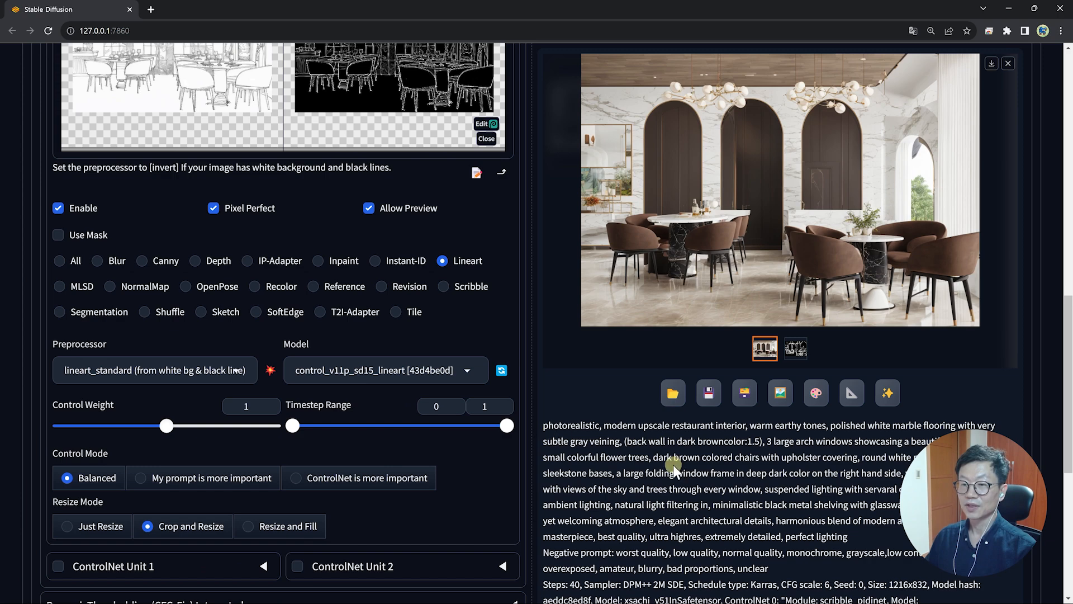
pyautogui.scroll(15, 977, 56)
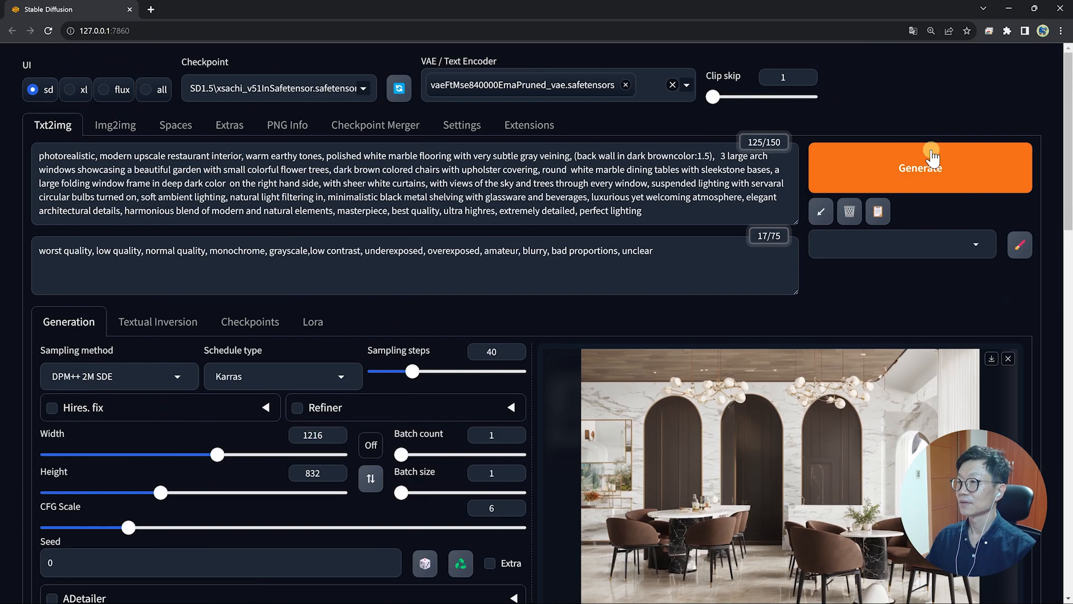
pyautogui.click(896, 170)
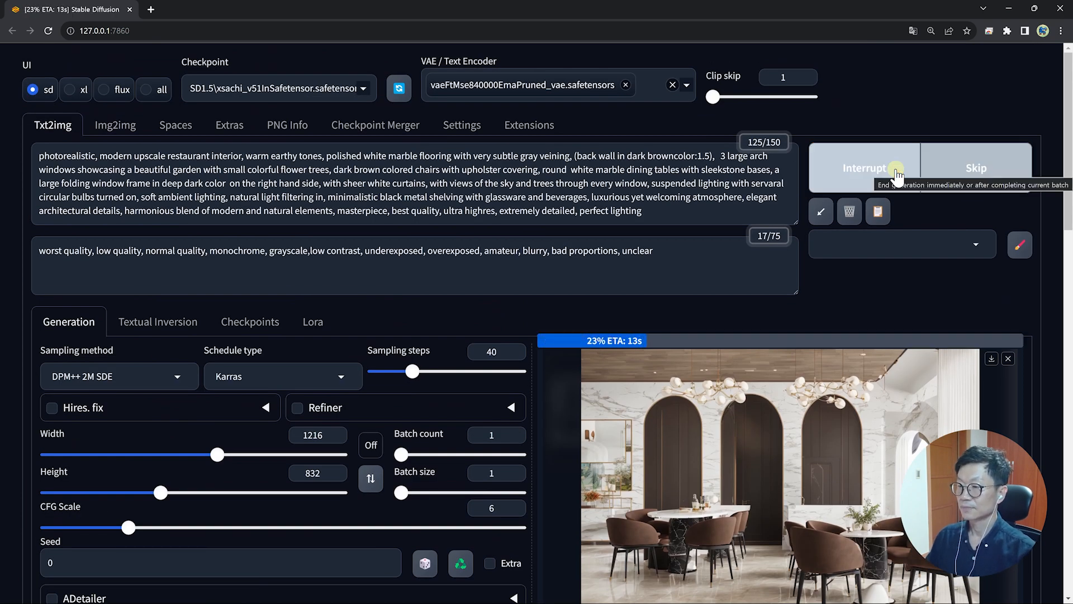
pyautogui.scroll(-4, 714, 173)
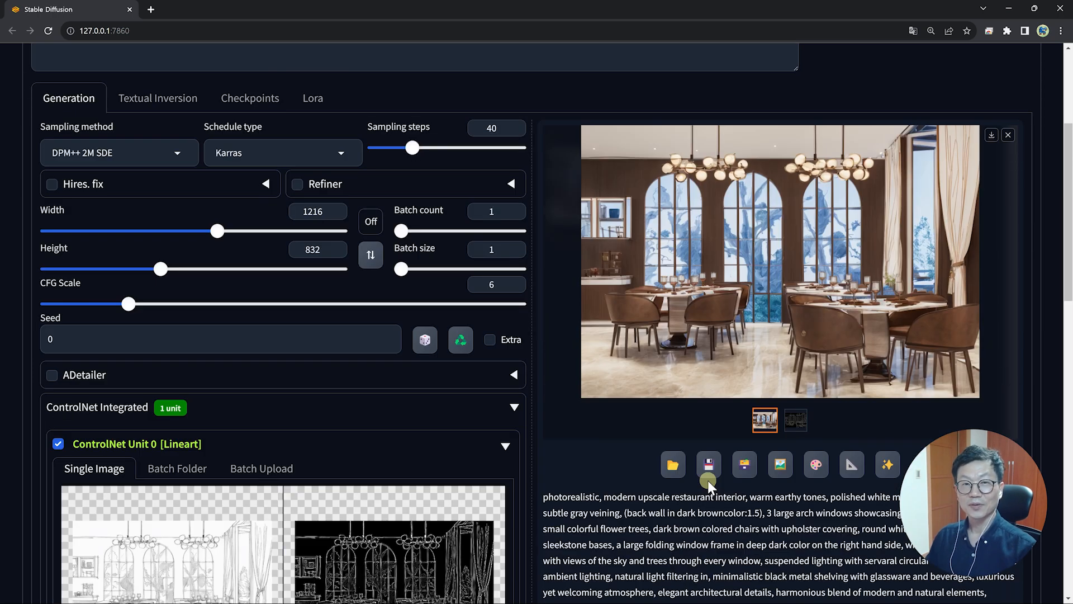
# - Change the control type of Unit 0 to SoftEdge and run the softedge_pidinet preprocessor on the sketch
pyautogui.scroll(-8, 257, 412)
pyautogui.click(258, 410)
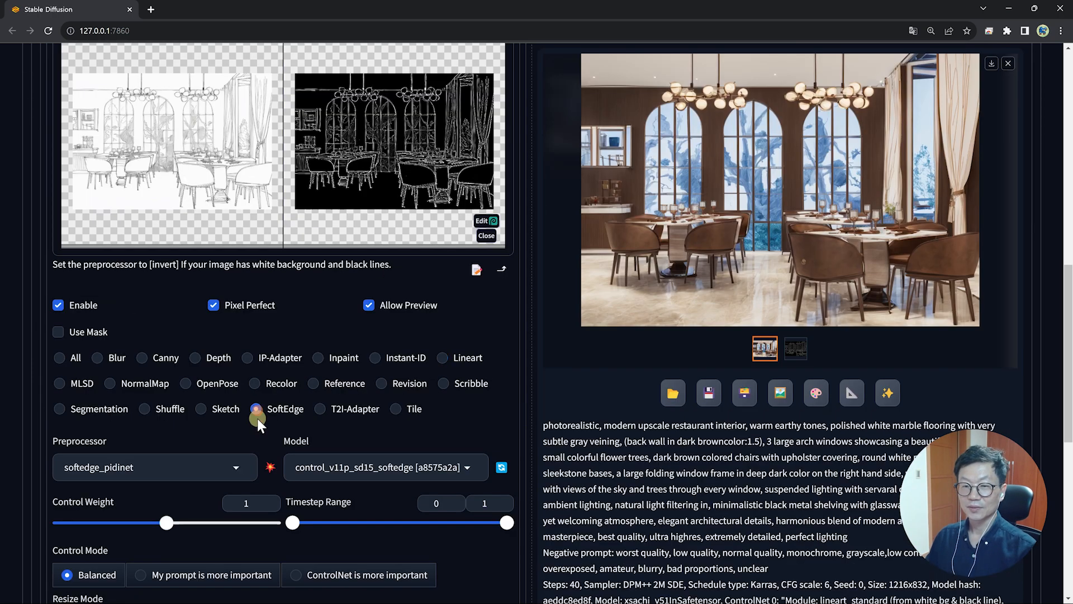
pyautogui.click(270, 467)
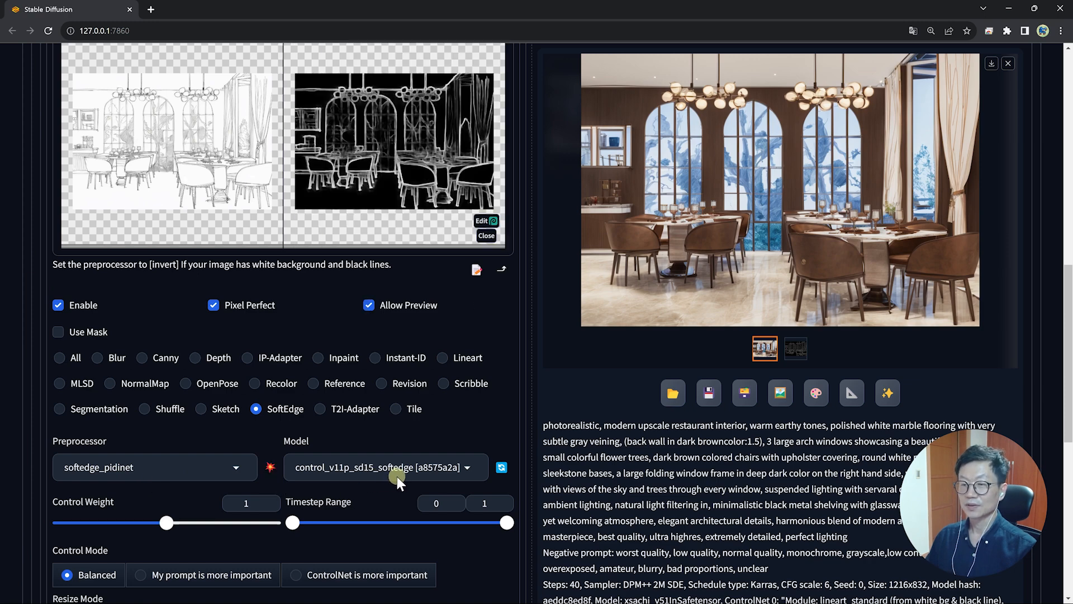
# - Generate the restaurant image with the SoftEdge control unit
pyautogui.scroll(10, 693, 487)
pyautogui.click(932, 103)
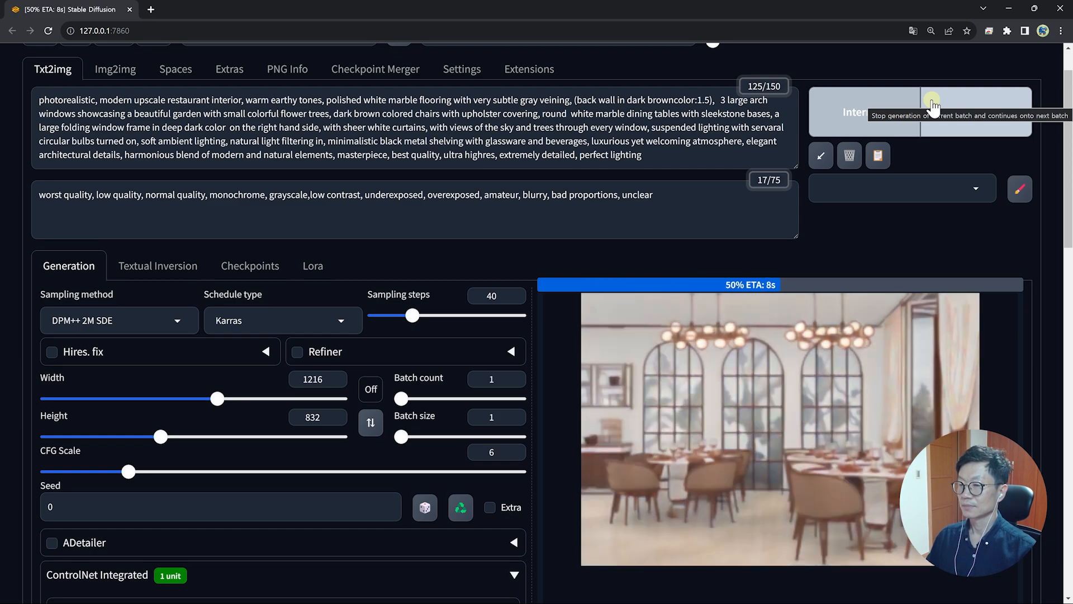
pyautogui.rightClick(718, 360)
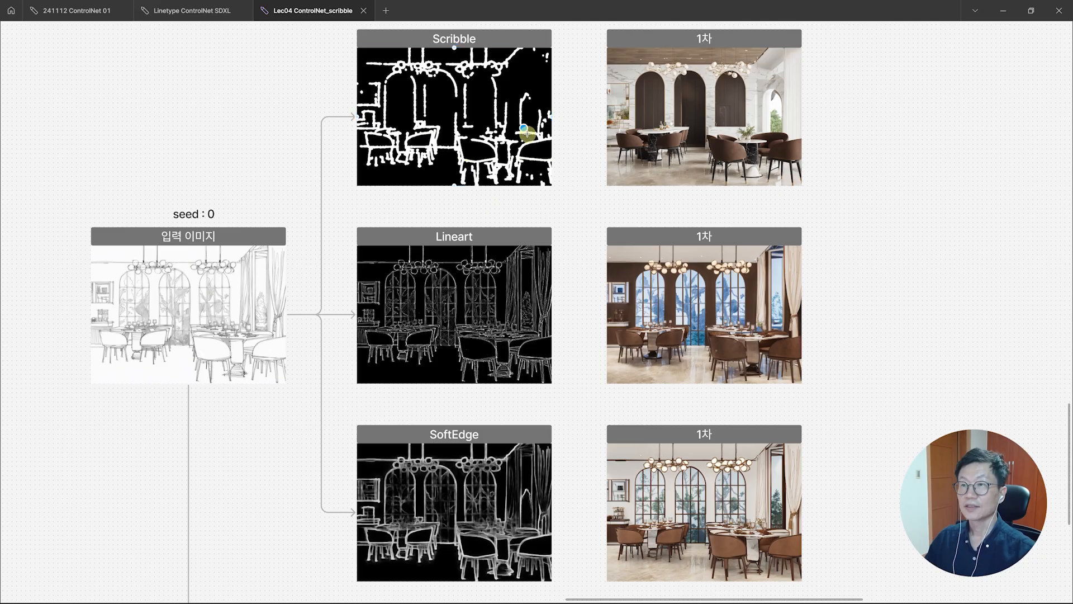
# - Compare the first-round Scribble, Lineart and SoftEdge renders on the Lec04 ControlNet_scribble board in Figma
pyautogui.click(475, 502)
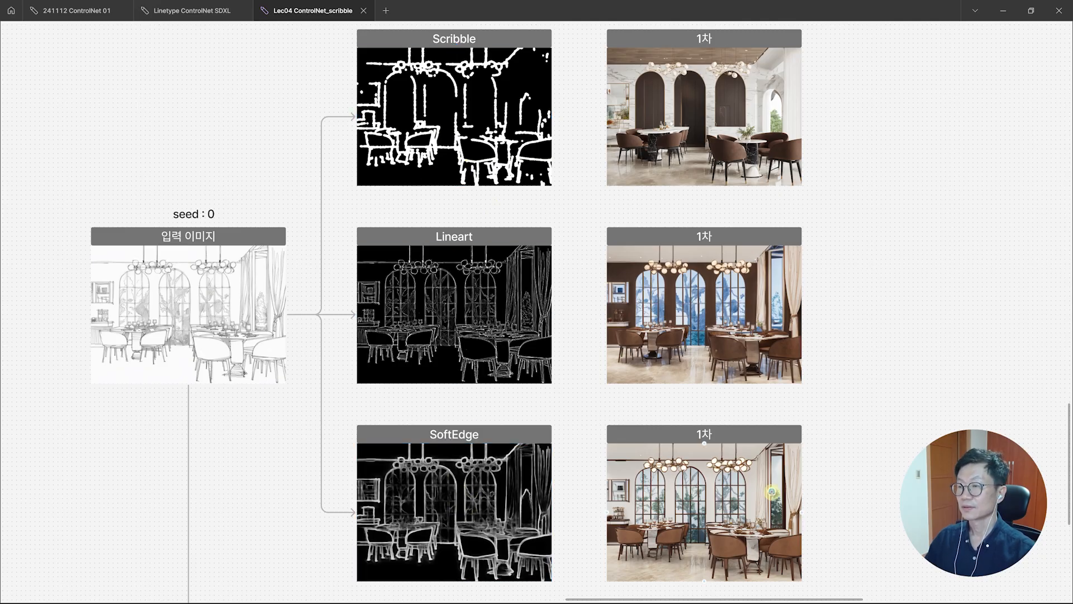
pyautogui.click(733, 105)
pyautogui.click(731, 371)
pyautogui.click(732, 474)
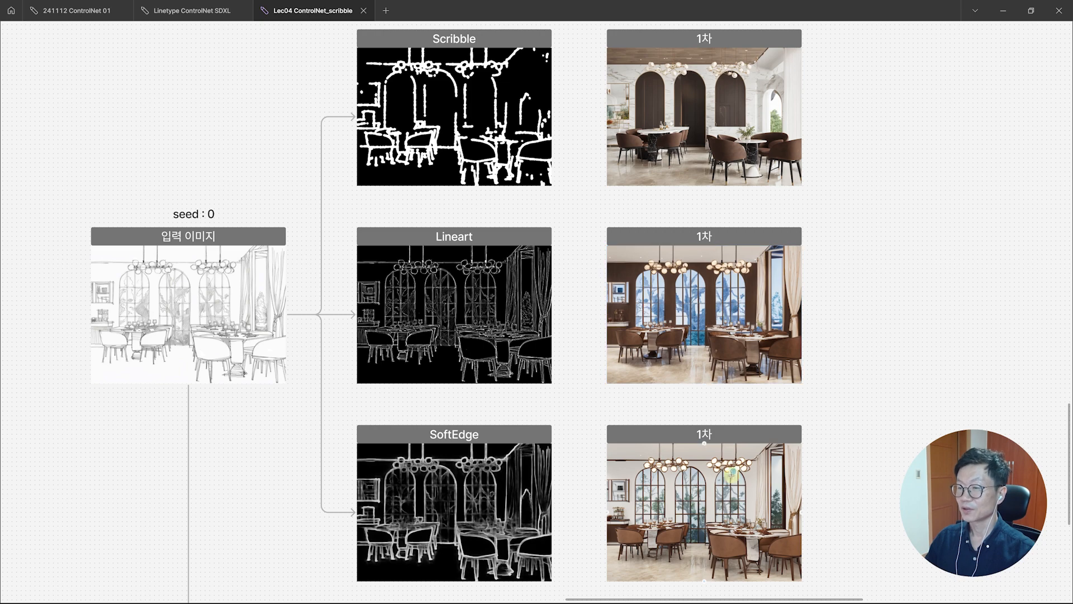
pyautogui.click(605, 403)
pyautogui.hscroll(-1, 727, 408)
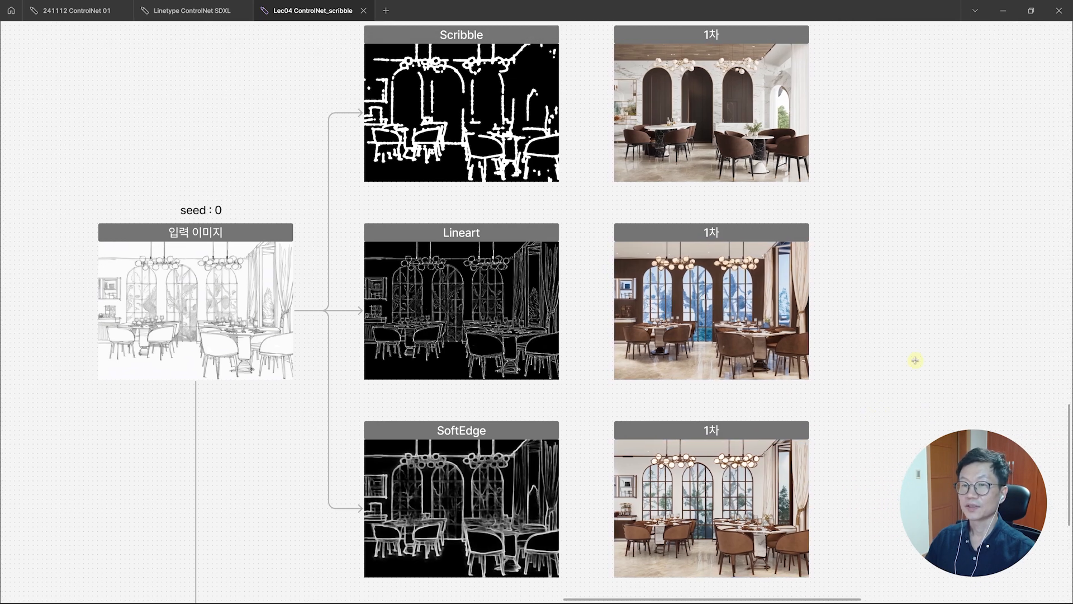
# - Examine the Scribble line map and its render up close against the input sketch and the Lineart version
pyautogui.scroll(2, 823, 249)
pyautogui.scroll(5, 805, 224)
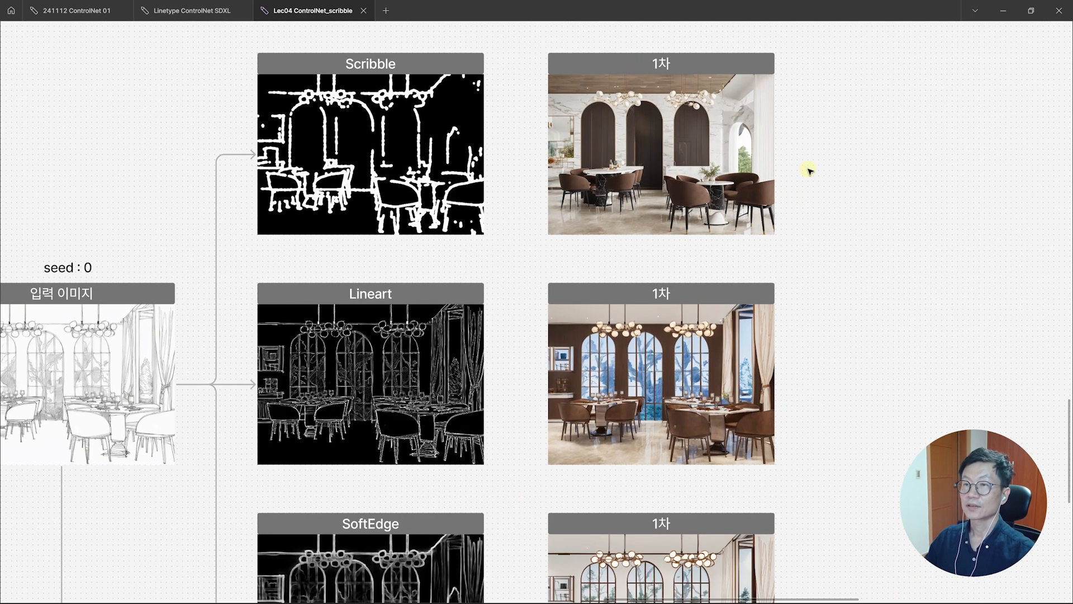
pyautogui.hscroll(-2, 864, 281)
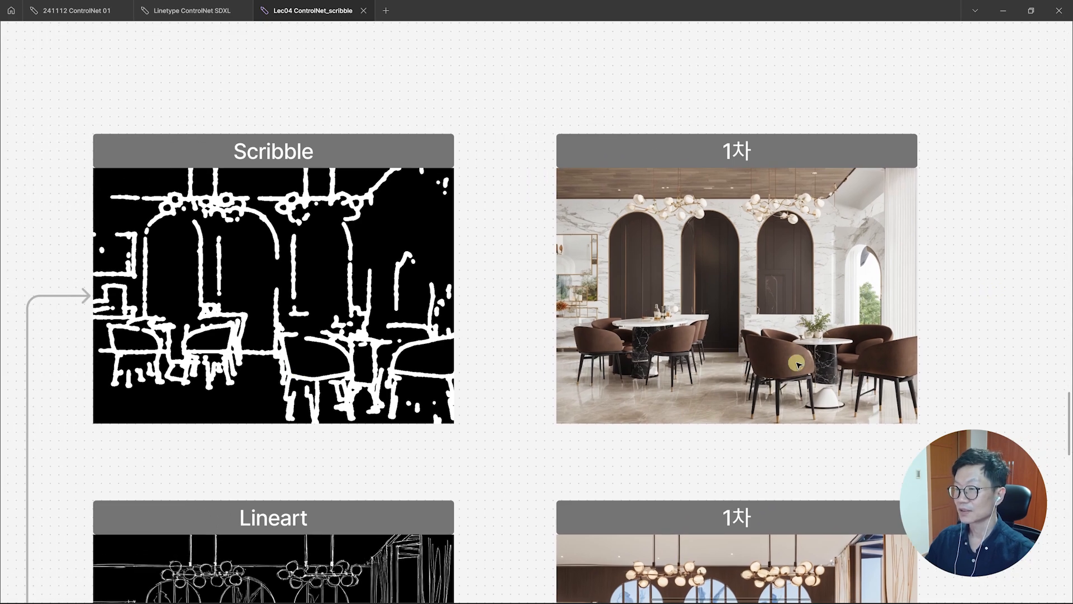
pyautogui.hscroll(1, 902, 391)
pyautogui.hscroll(-10, 288, 327)
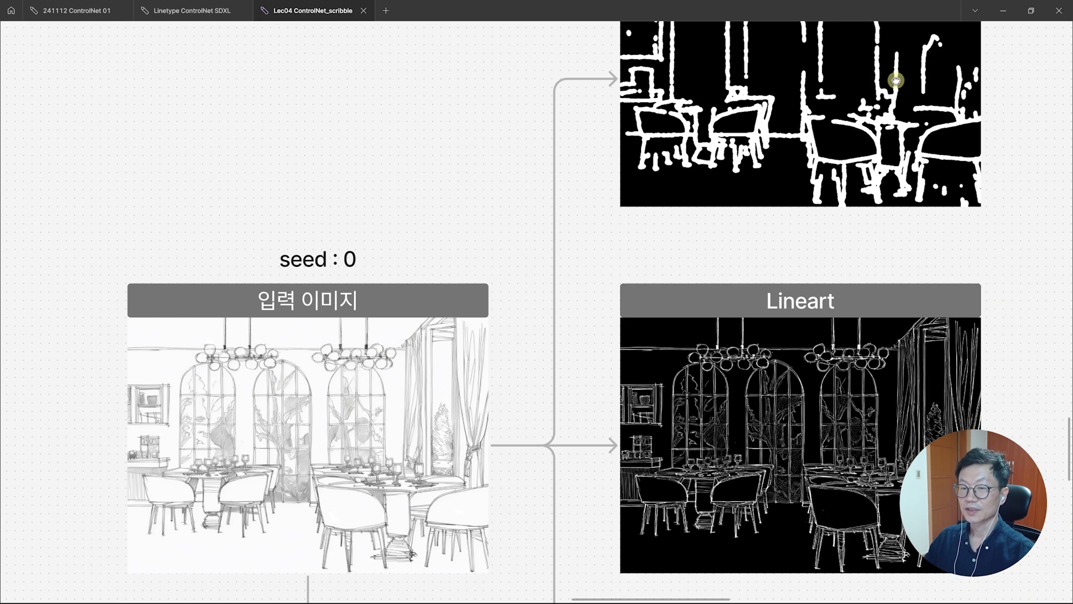
pyautogui.hscroll(12, 753, 263)
pyautogui.scroll(4, 754, 263)
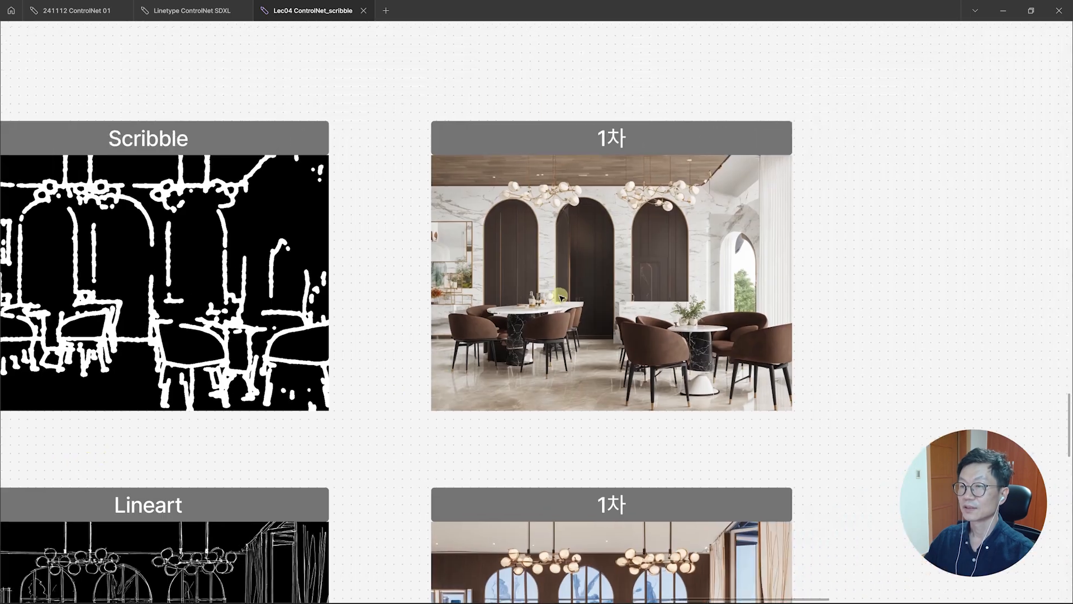
pyautogui.hscroll(-10, 626, 257)
pyautogui.scroll(-5, 626, 257)
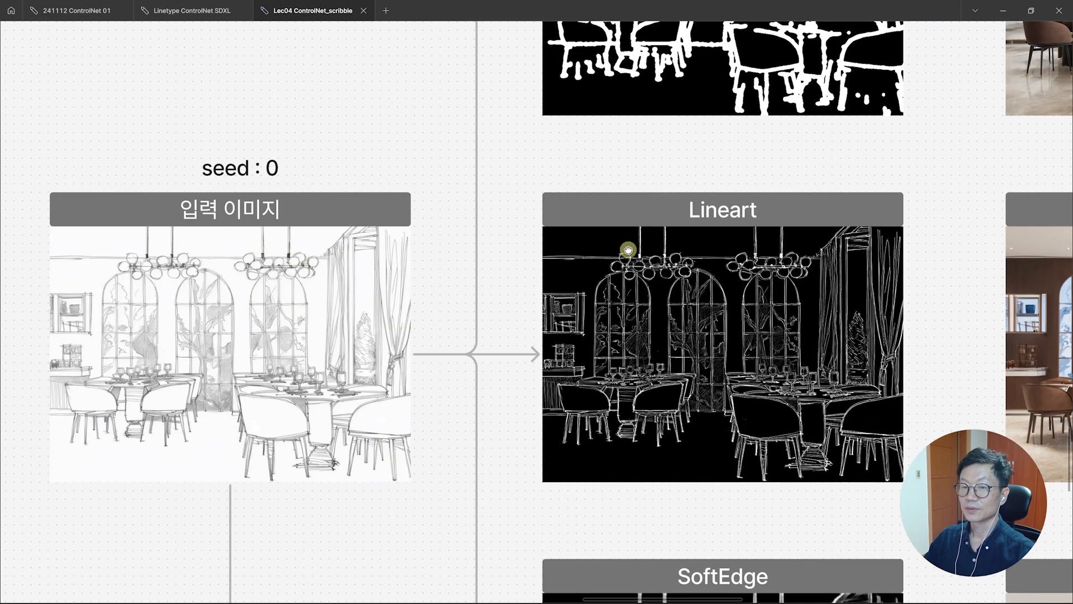
pyautogui.hscroll(12, 642, 246)
pyautogui.scroll(5, 641, 246)
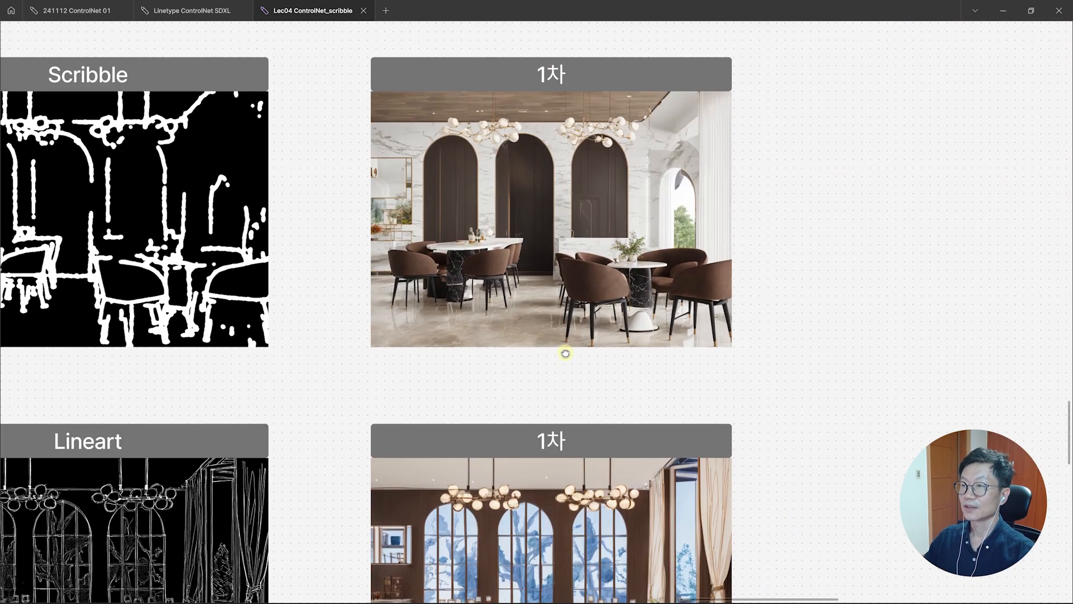
# - Examine the first-round Scribble and Lineart renders up close on the comparison board
pyautogui.scroll(5, 731, 228)
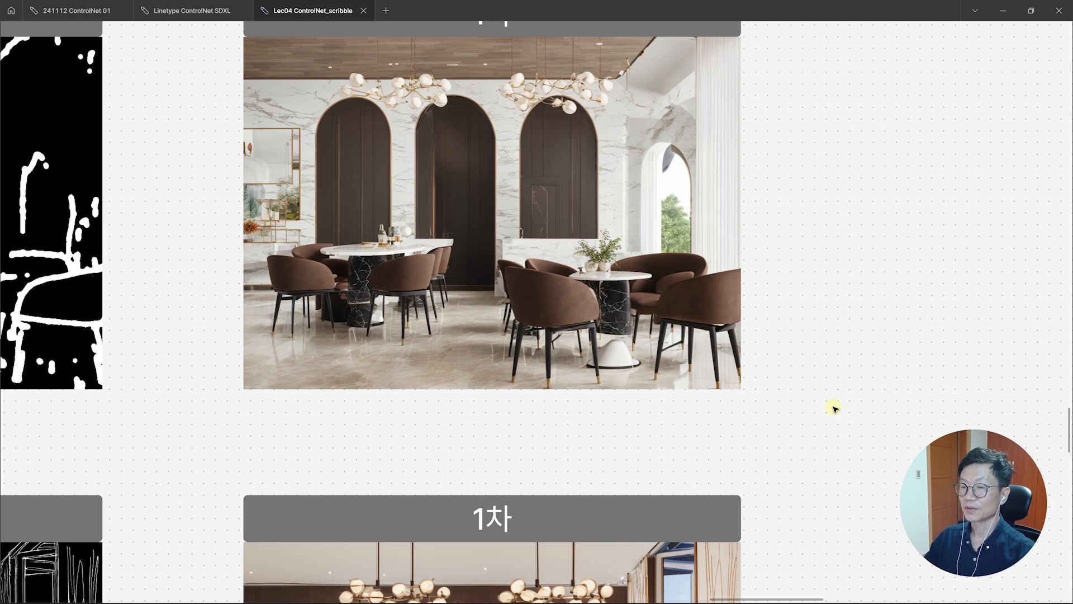
pyautogui.scroll(-5, 576, 475)
pyautogui.hscroll(-4, 688, 374)
pyautogui.scroll(-4, 688, 374)
pyautogui.scroll(5, 590, 257)
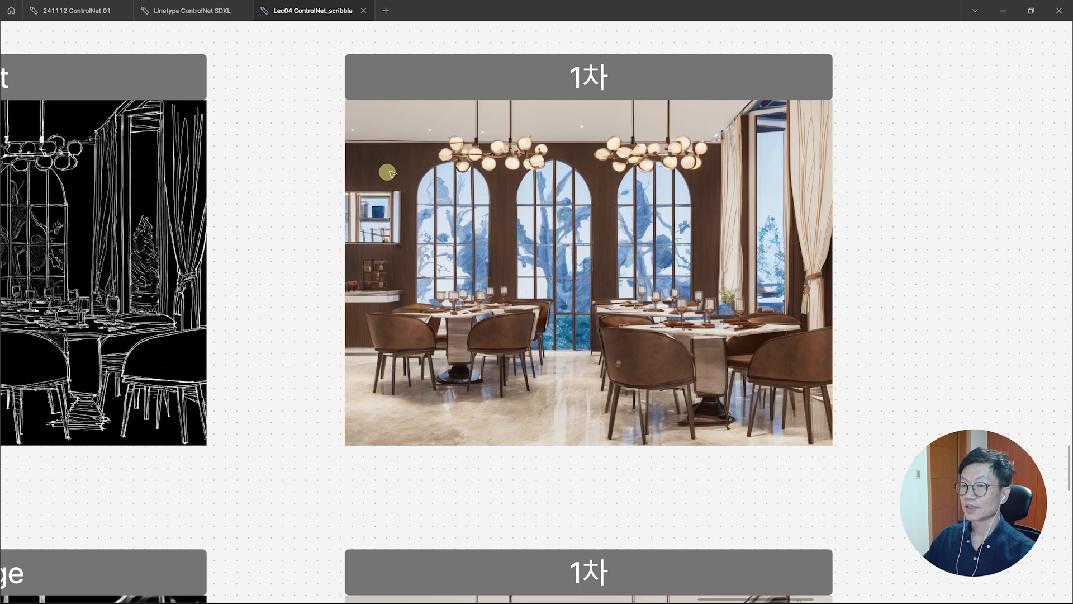
pyautogui.scroll(-3, 575, 434)
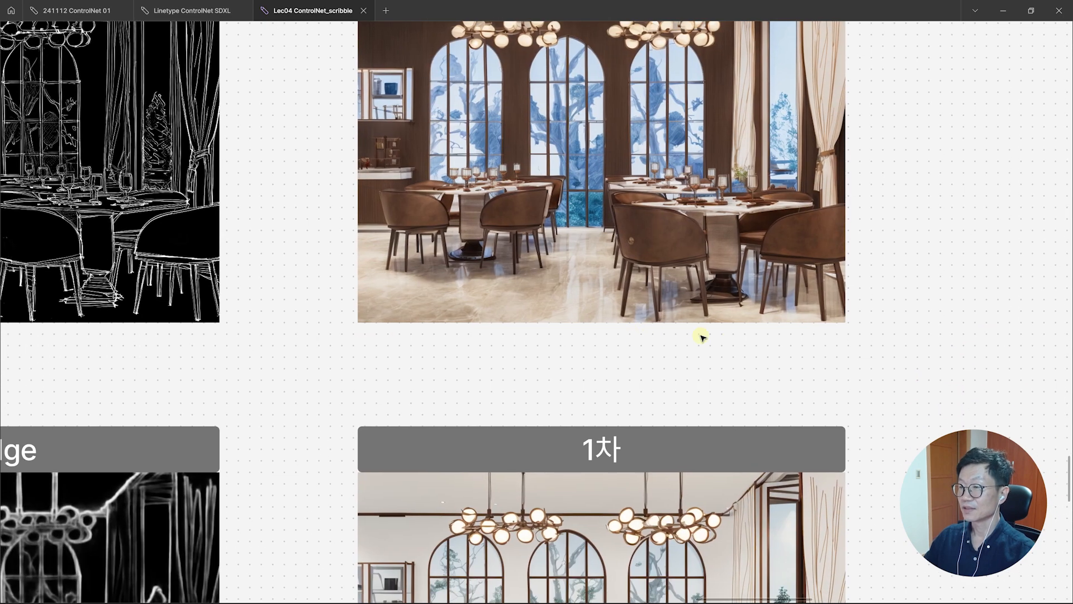
pyautogui.scroll(1, 744, 366)
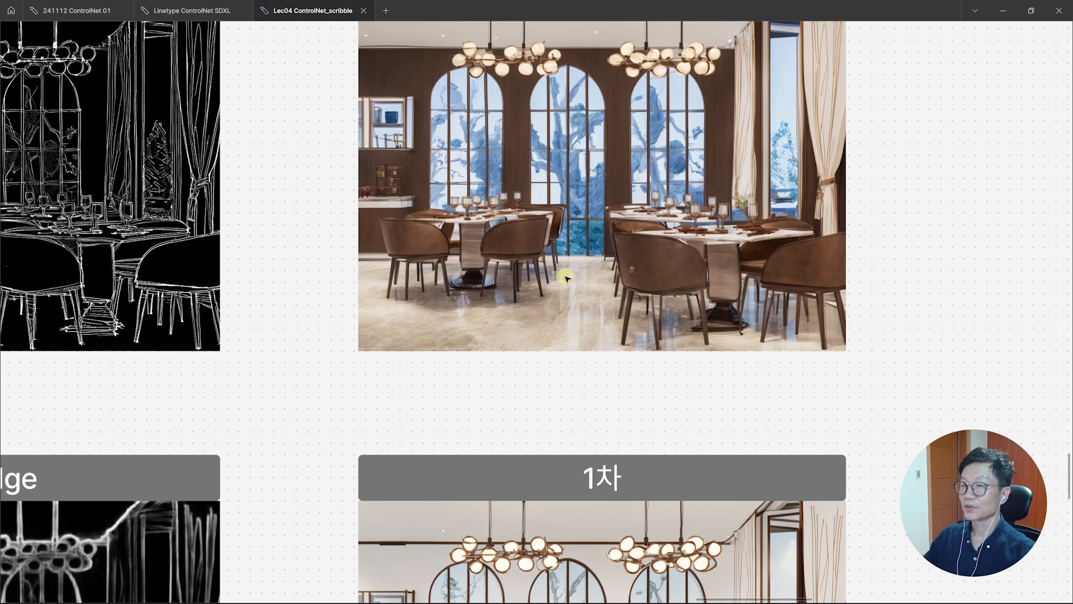
pyautogui.moveTo(675, 396); pyautogui.dragTo(704, 301)
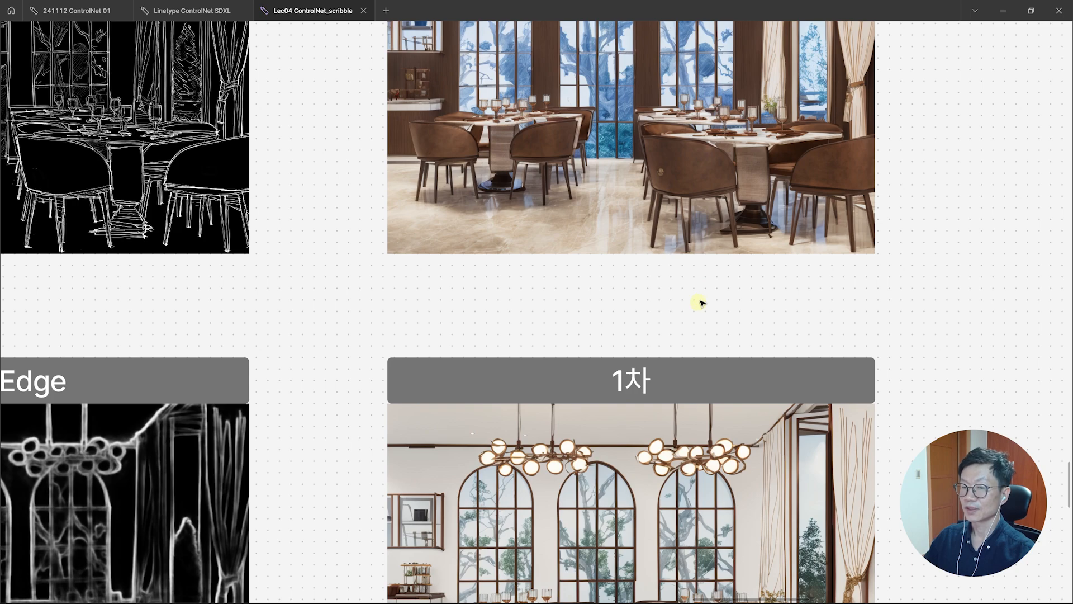
# - Compare the SoftEdge render with the Lineart render, checking the arched windows, wall colour, curtains and folding window
pyautogui.scroll(-5, 700, 303)
pyautogui.scroll(2, 556, 359)
pyautogui.hscroll(2, 556, 359)
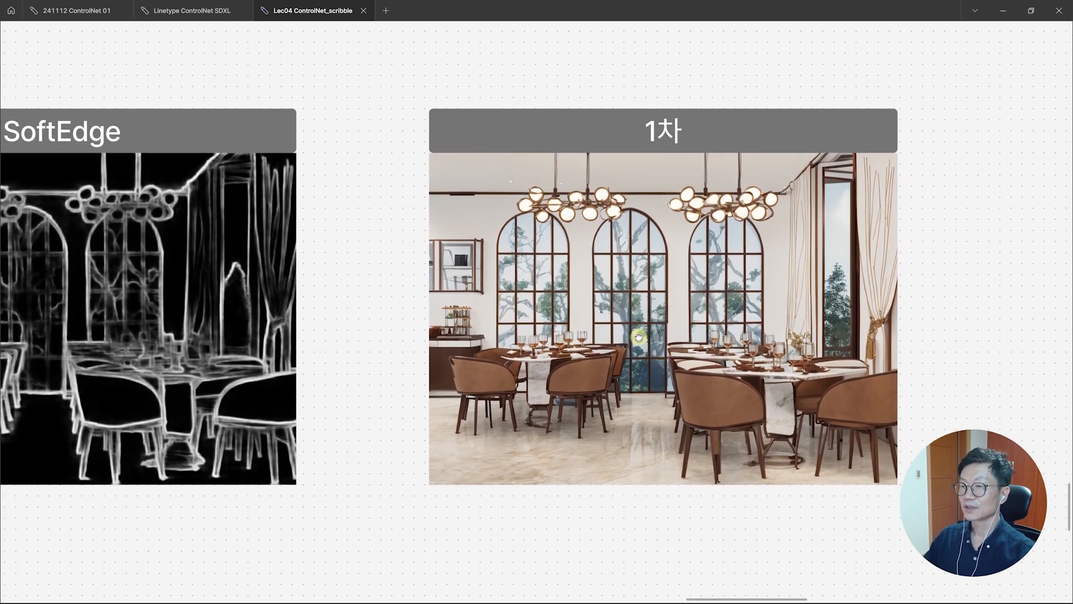
pyautogui.scroll(2, 639, 337)
pyautogui.scroll(5, 508, 343)
pyautogui.scroll(-2, 551, 349)
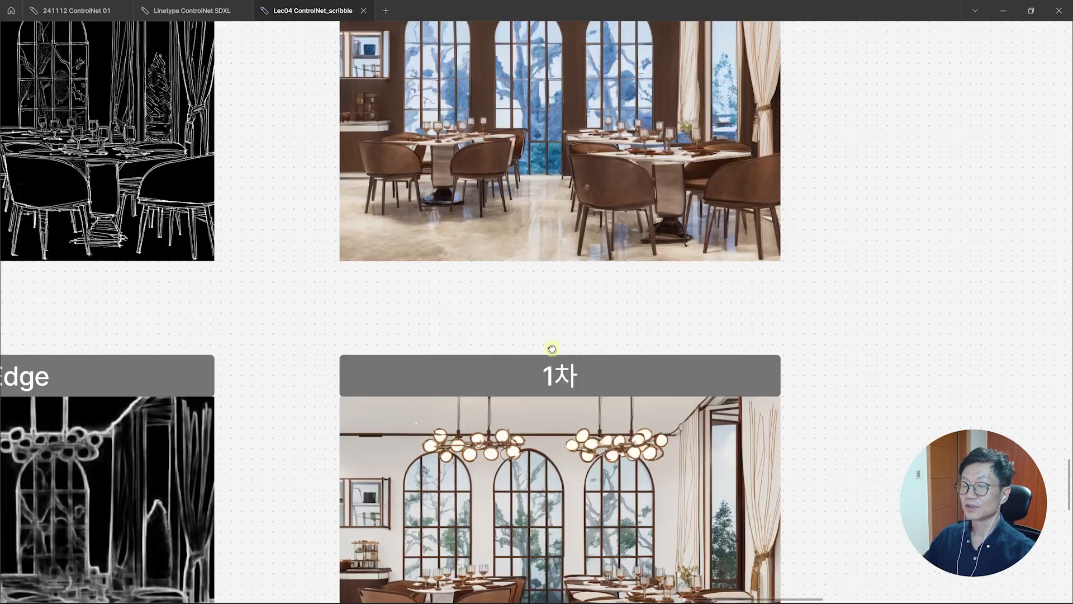
pyautogui.scroll(3, 552, 349)
pyautogui.scroll(-5, 558, 304)
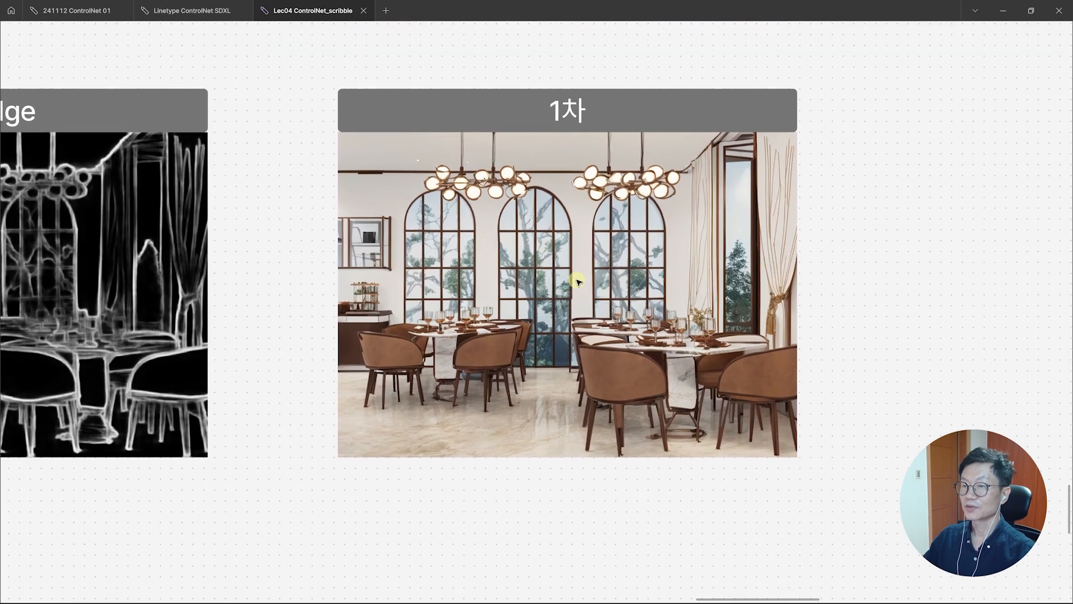
pyautogui.scroll(2, 578, 281)
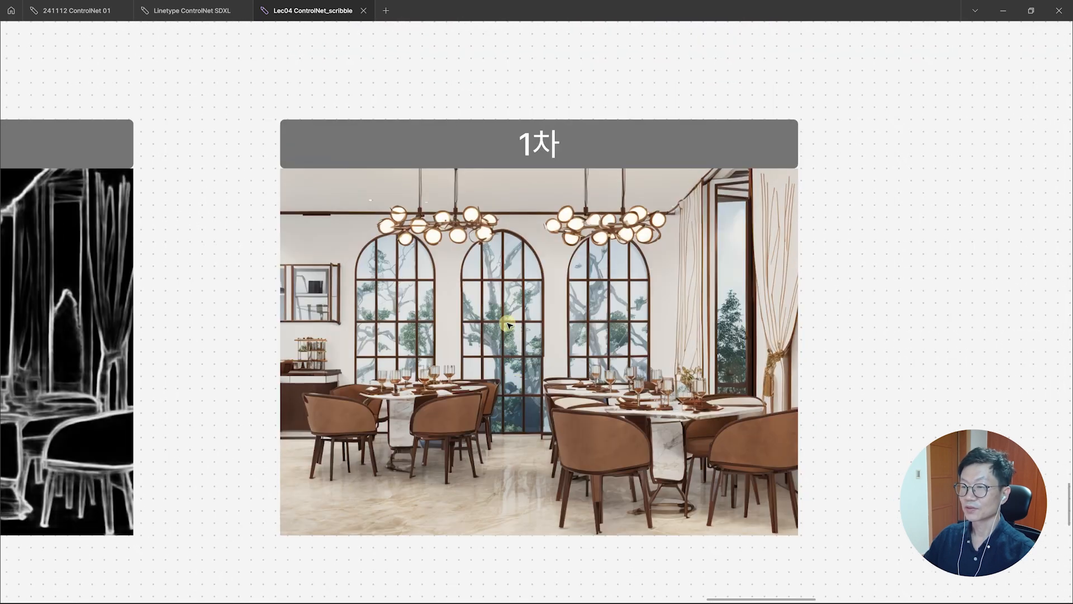
pyautogui.scroll(2, 671, 291)
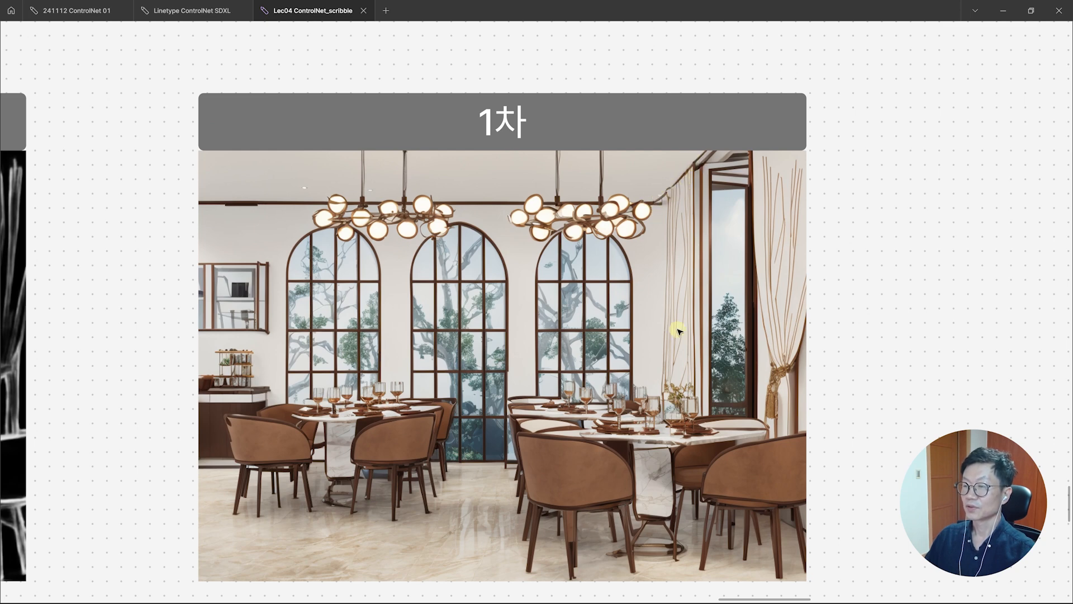
pyautogui.scroll(1, 719, 59)
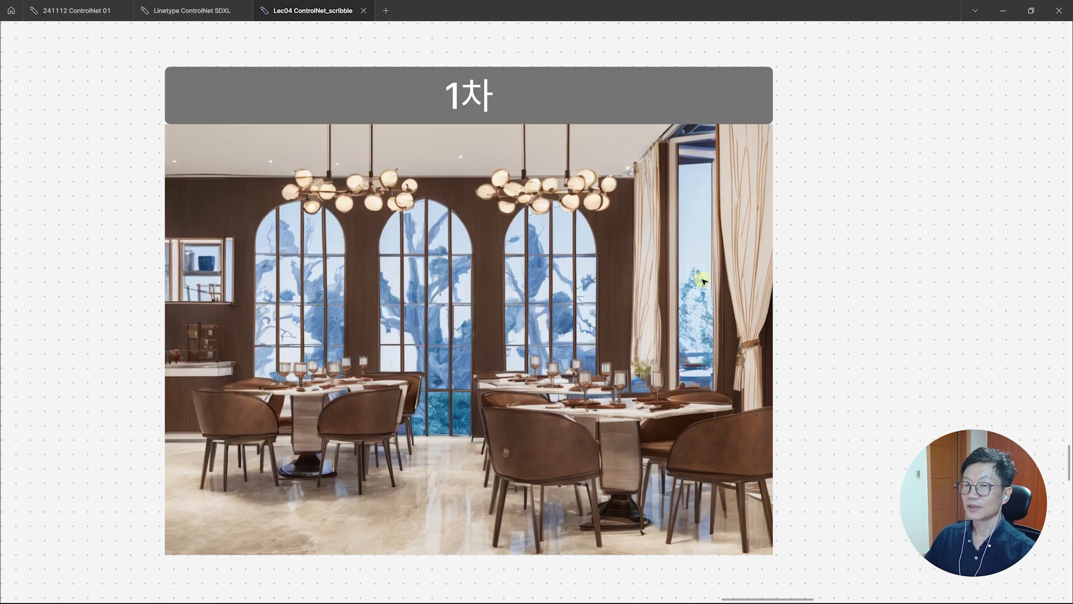
# - Examine the Lineart render beside its line map, focusing on the back wall, chairs and tables
pyautogui.scroll(-2, 702, 280)
pyautogui.scroll(-2, 724, 311)
pyautogui.scroll(-3, 733, 265)
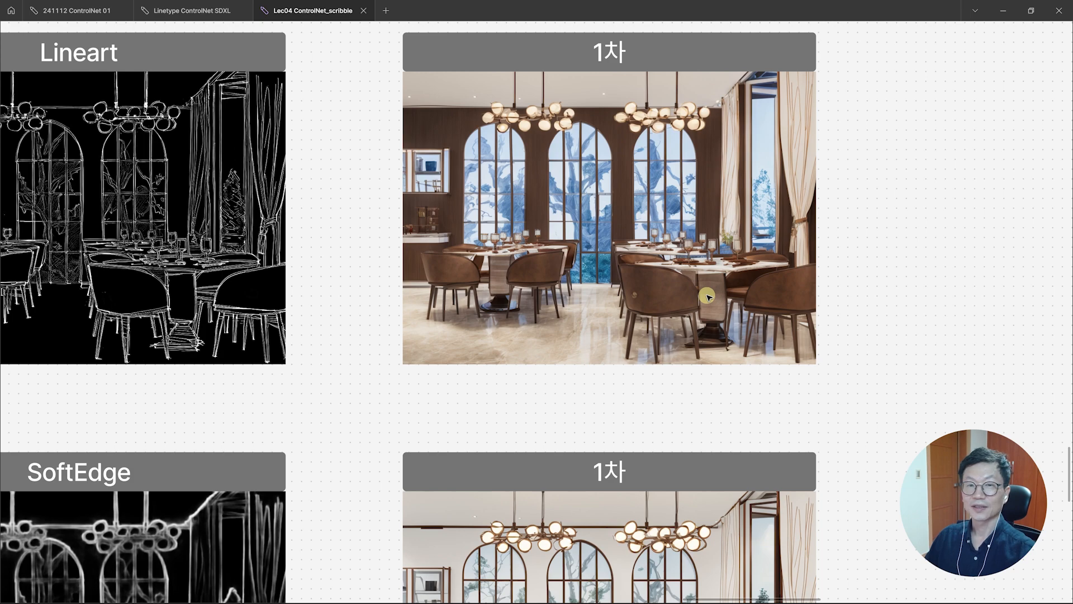
pyautogui.scroll(-3, 708, 297)
pyautogui.scroll(1, 637, 225)
pyautogui.scroll(4, 615, 279)
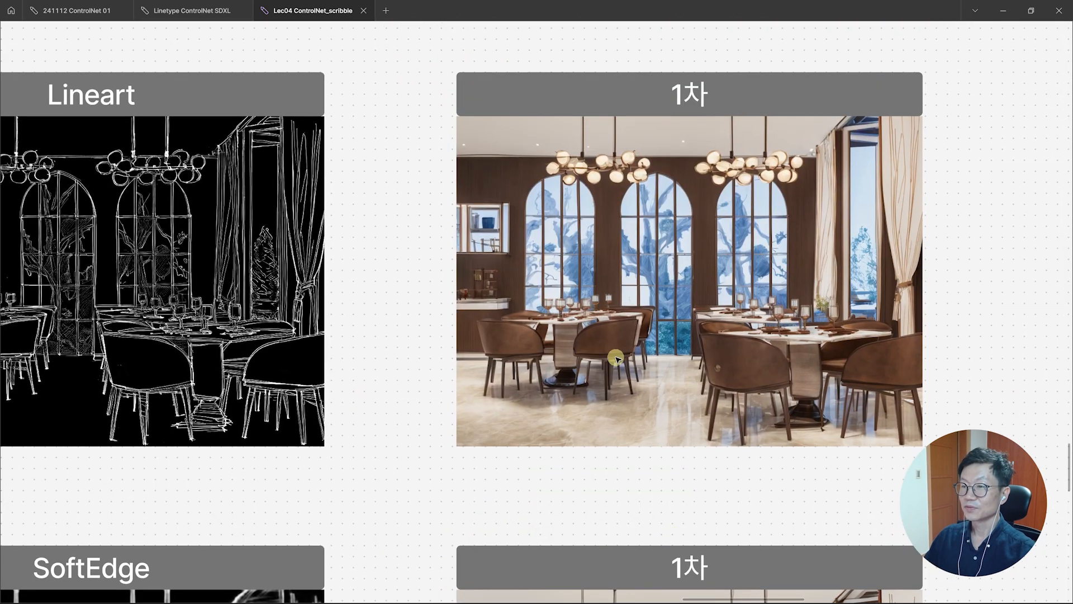
pyautogui.scroll(3, 615, 358)
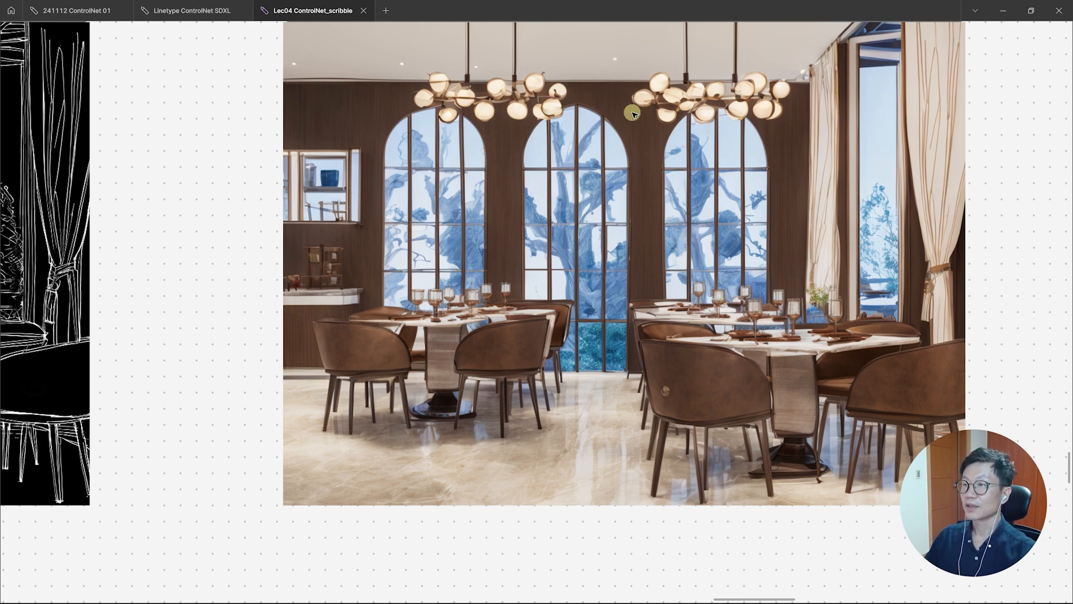
# - Review the three first-round renders again and check them against the details of the rough input sketch
pyautogui.press('Right')
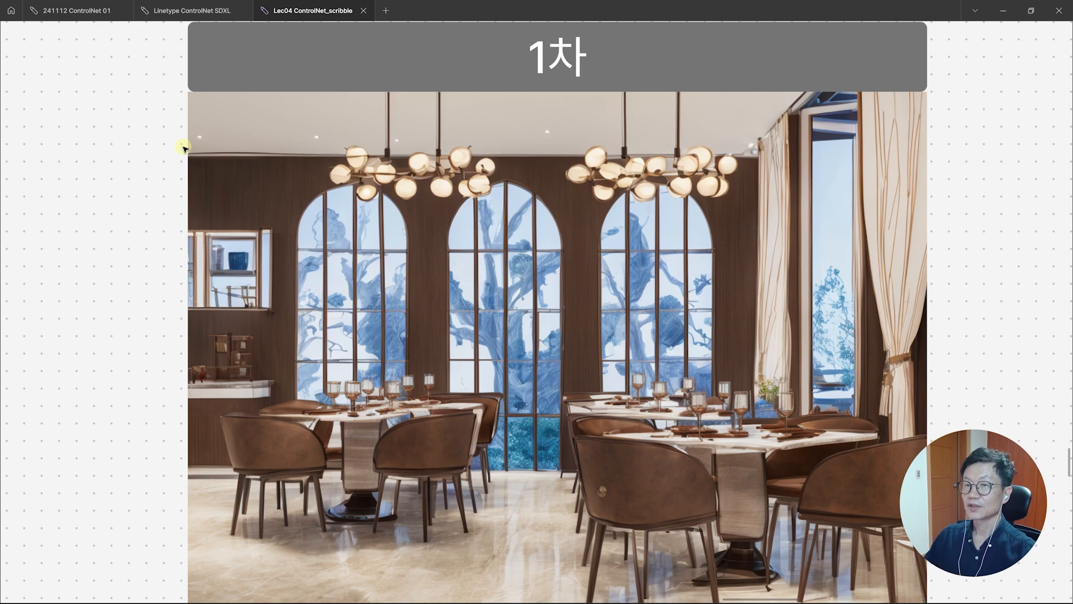
pyautogui.press('Right')
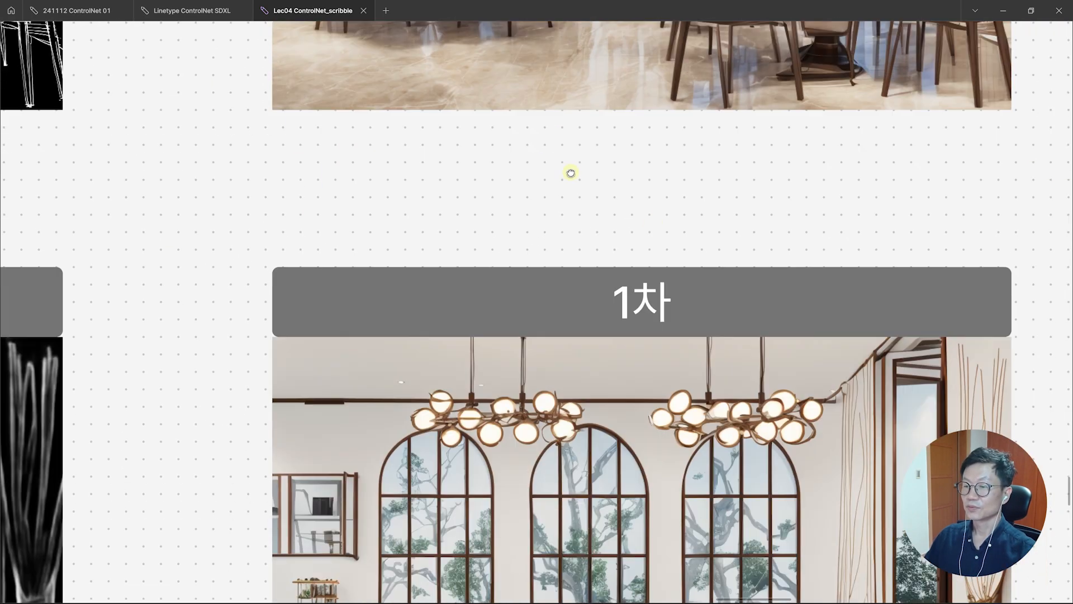
pyautogui.press('Left')
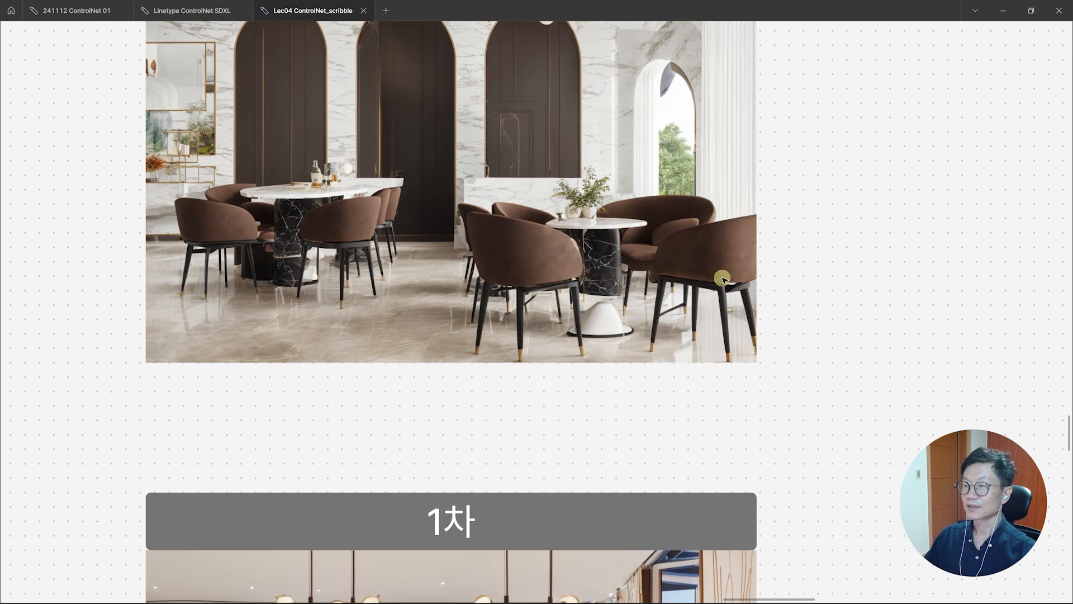
pyautogui.press('Right')
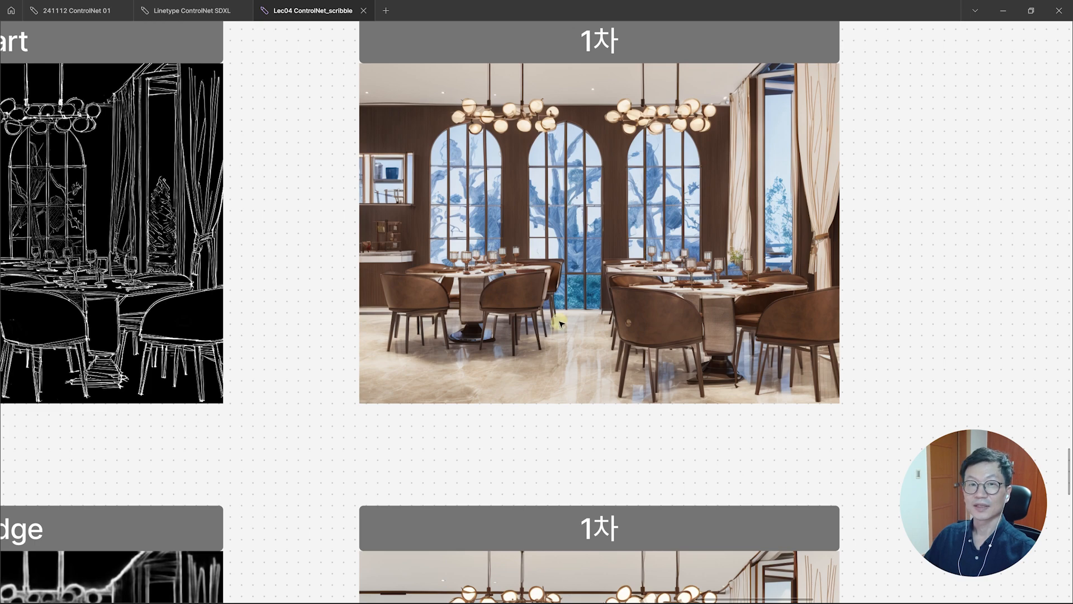
pyautogui.press('Right')
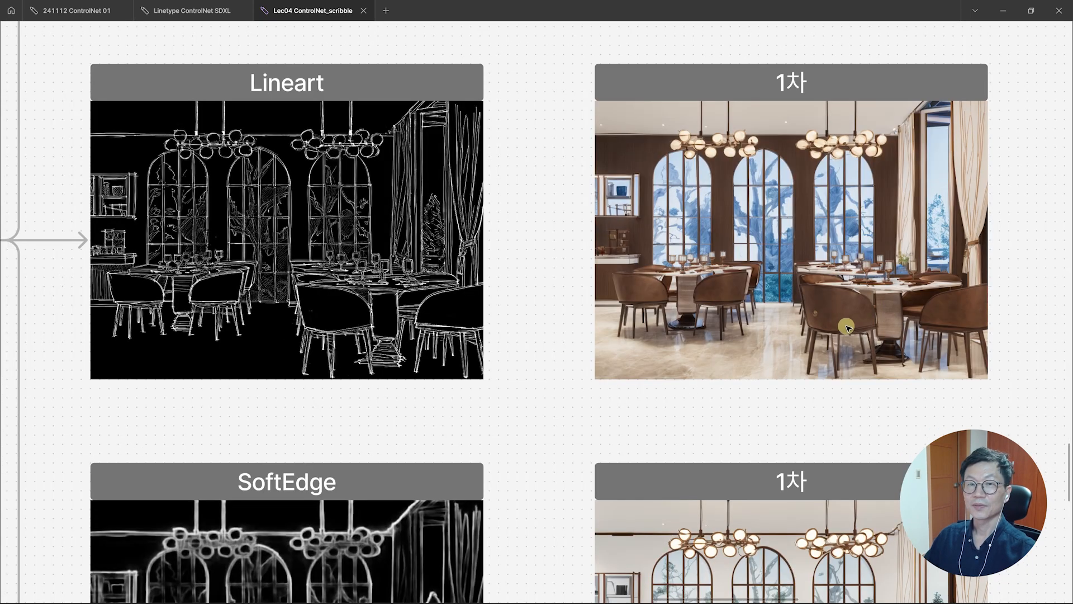
pyautogui.press('Left')
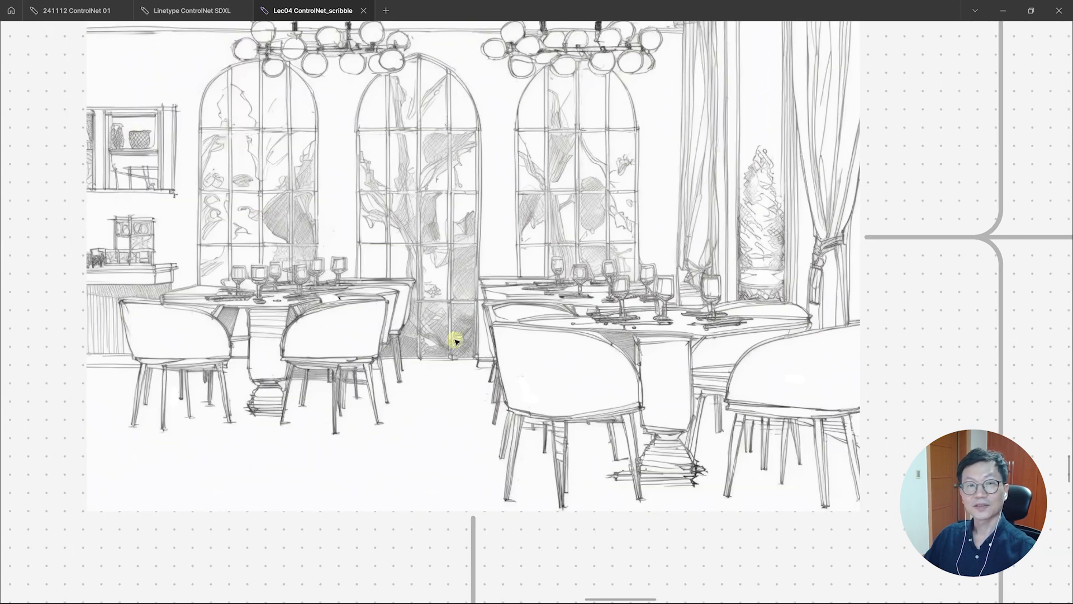
pyautogui.scroll(3, 672, 396)
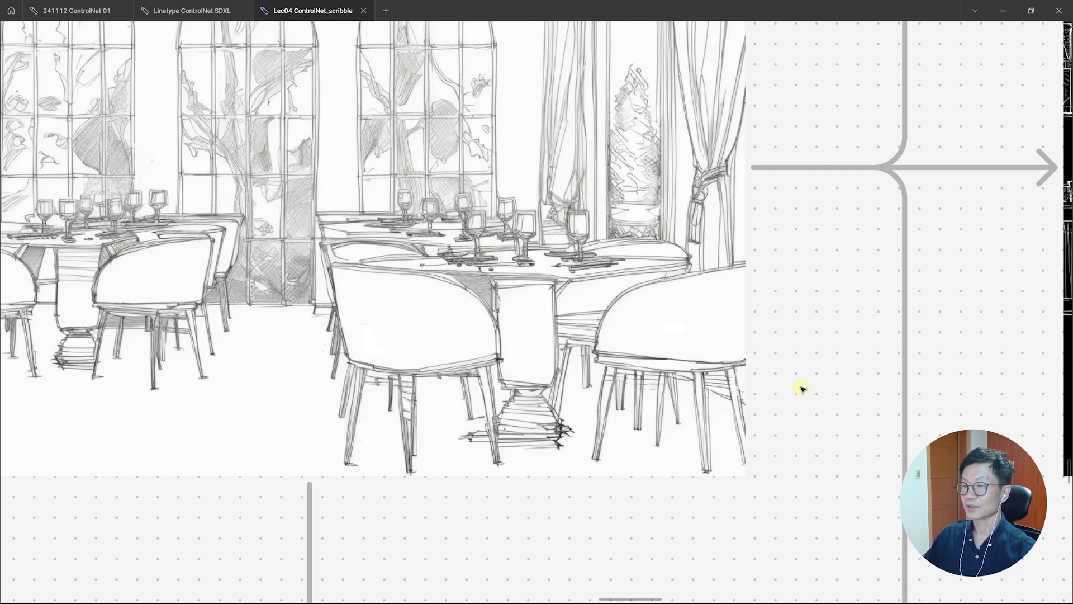
pyautogui.scroll(-3, 801, 388)
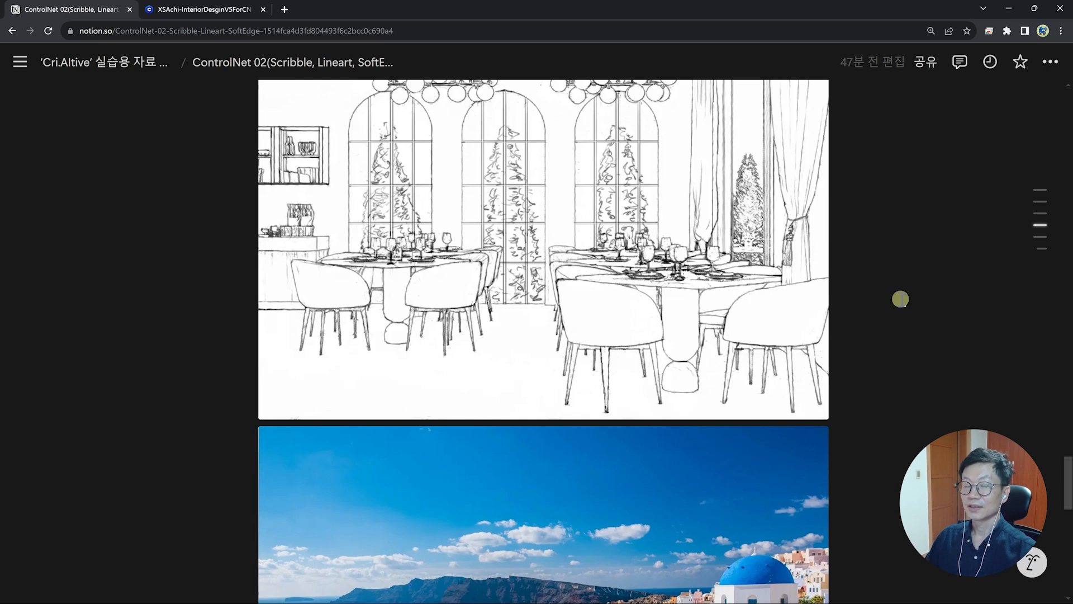
# - Compare the rough restaurant sketch with the cleaner line drawing in the WebUI Forge편 section of the ControlNet 02 Notion page
pyautogui.scroll(-5, 960, 290)
pyautogui.scroll(7, 605, 300)
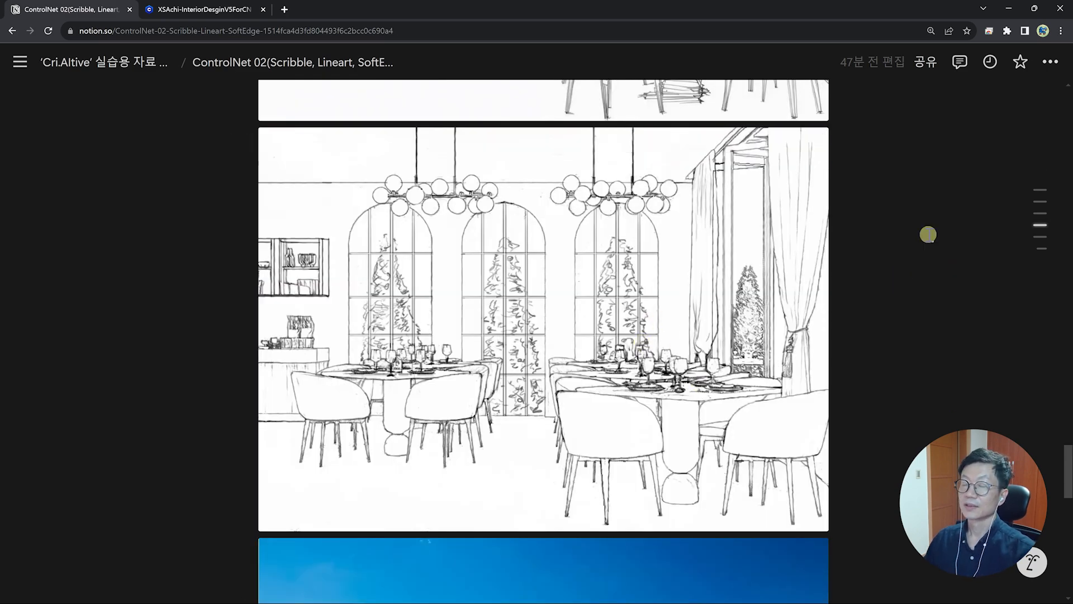
pyautogui.scroll(6, 911, 226)
pyautogui.scroll(-5, 882, 224)
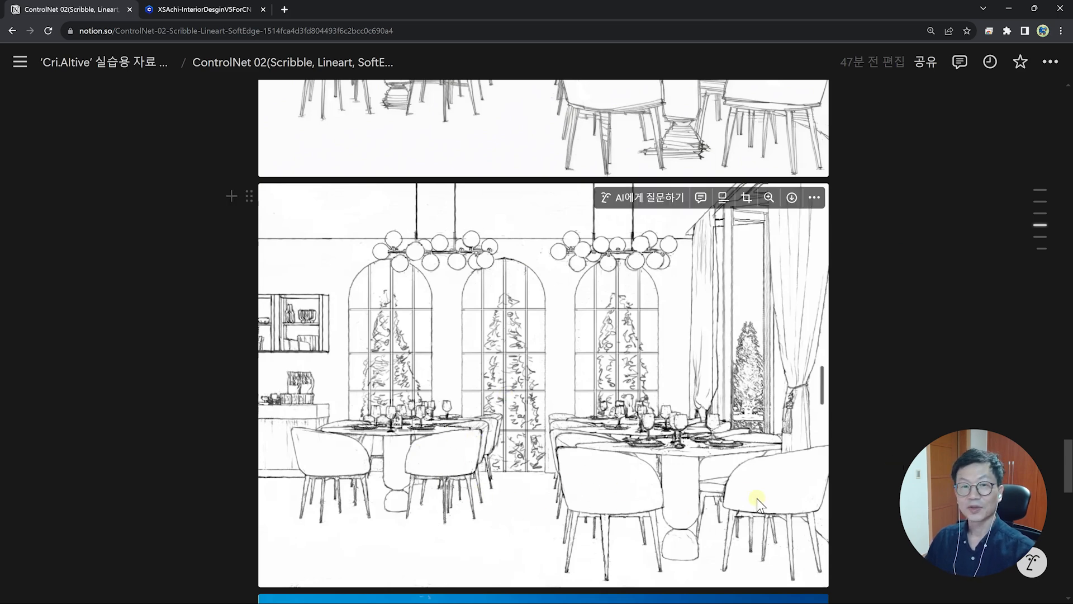
pyautogui.scroll(6, 499, 346)
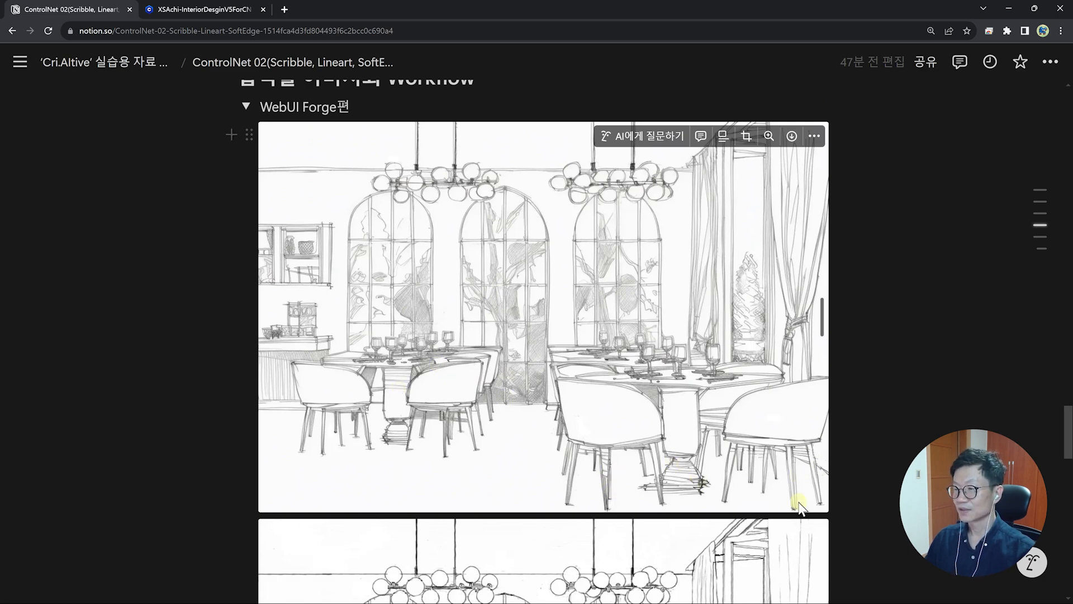
pyautogui.scroll(-2, 530, 317)
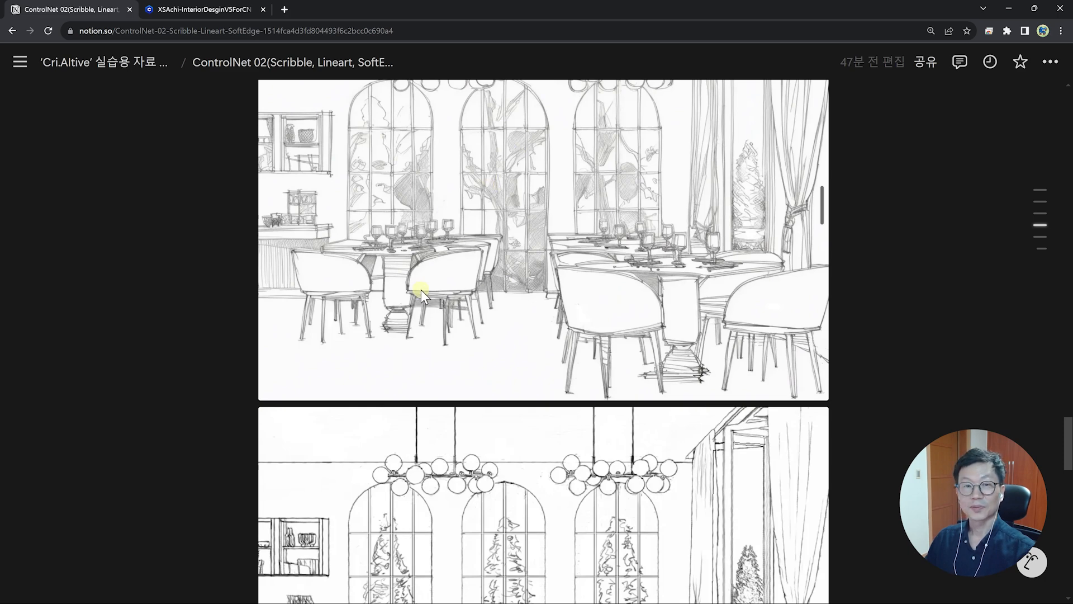
pyautogui.scroll(-2, 608, 347)
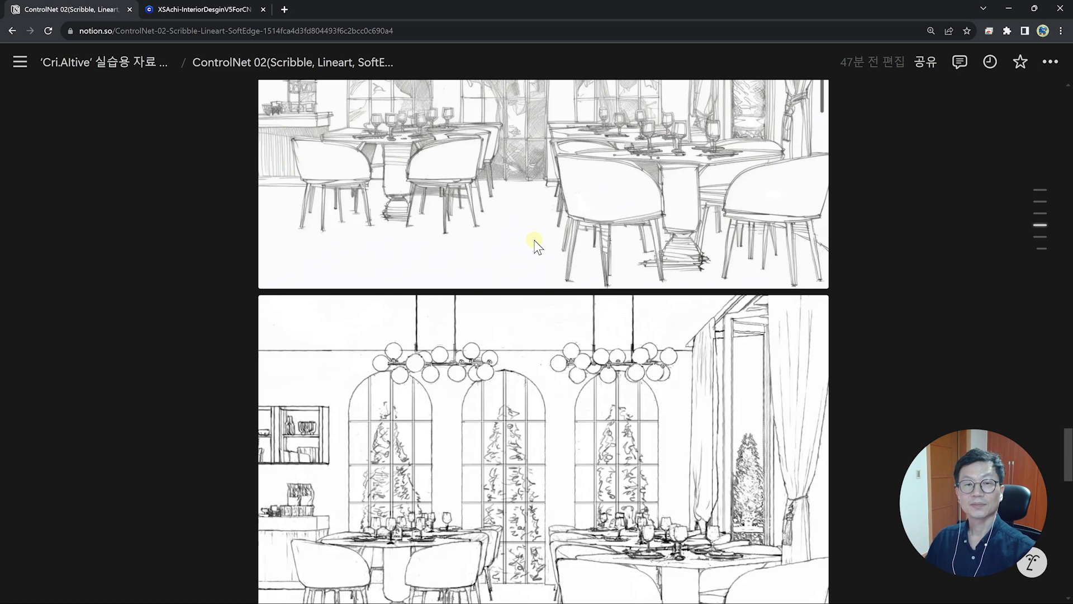
pyautogui.scroll(-2, 523, 217)
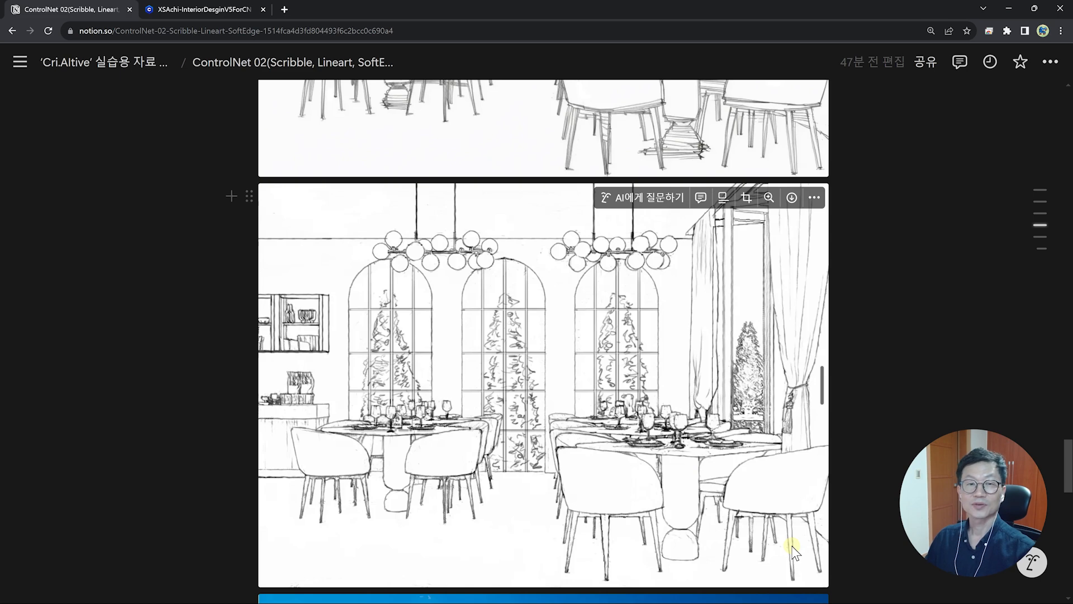
pyautogui.scroll(5, 793, 551)
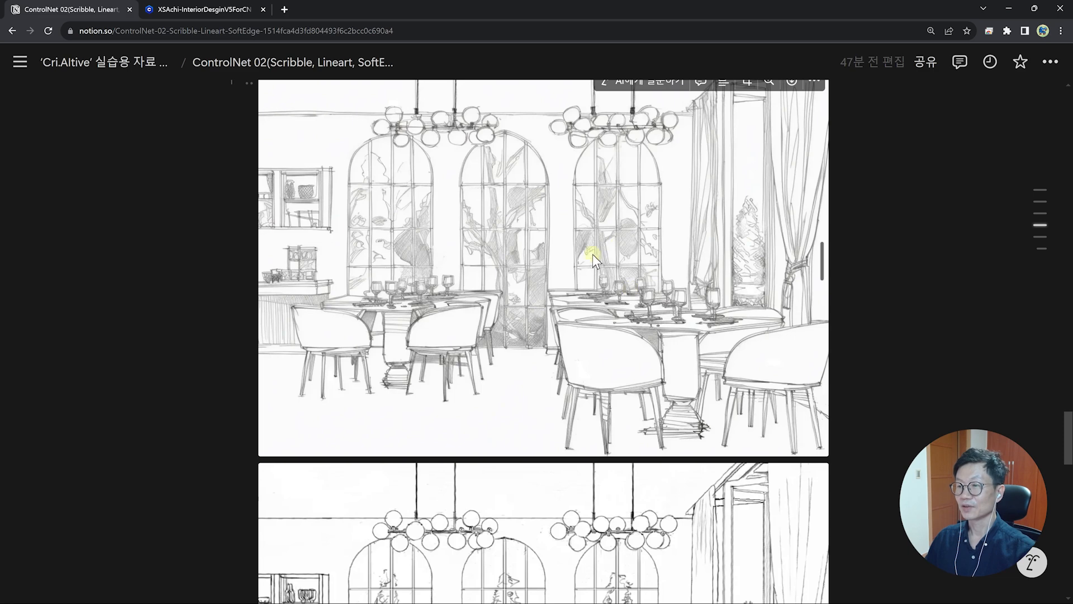
pyautogui.scroll(-5, 541, 323)
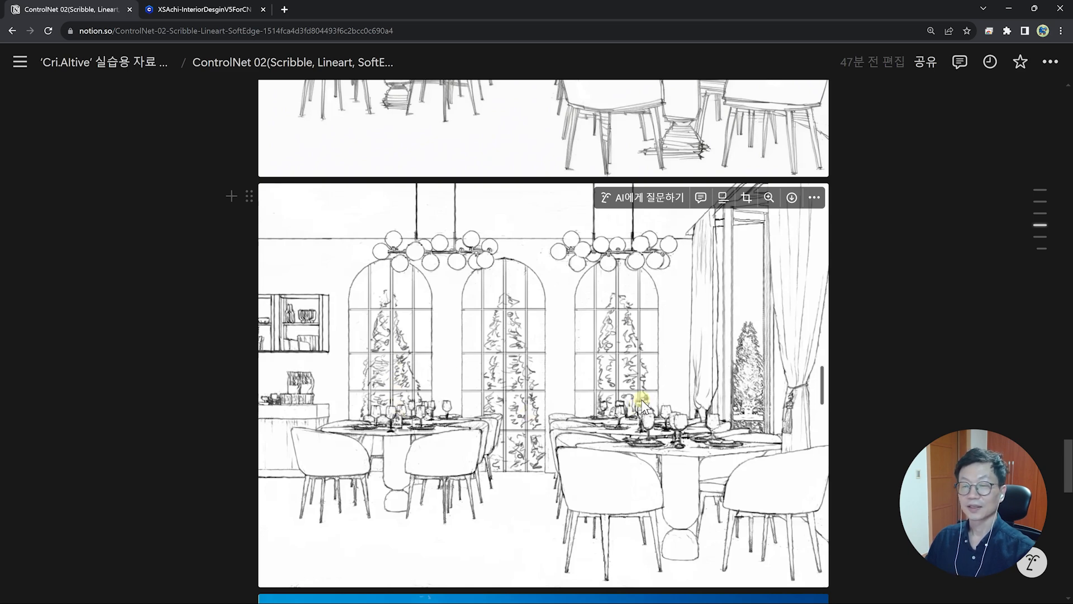
pyautogui.scroll(-1, 643, 404)
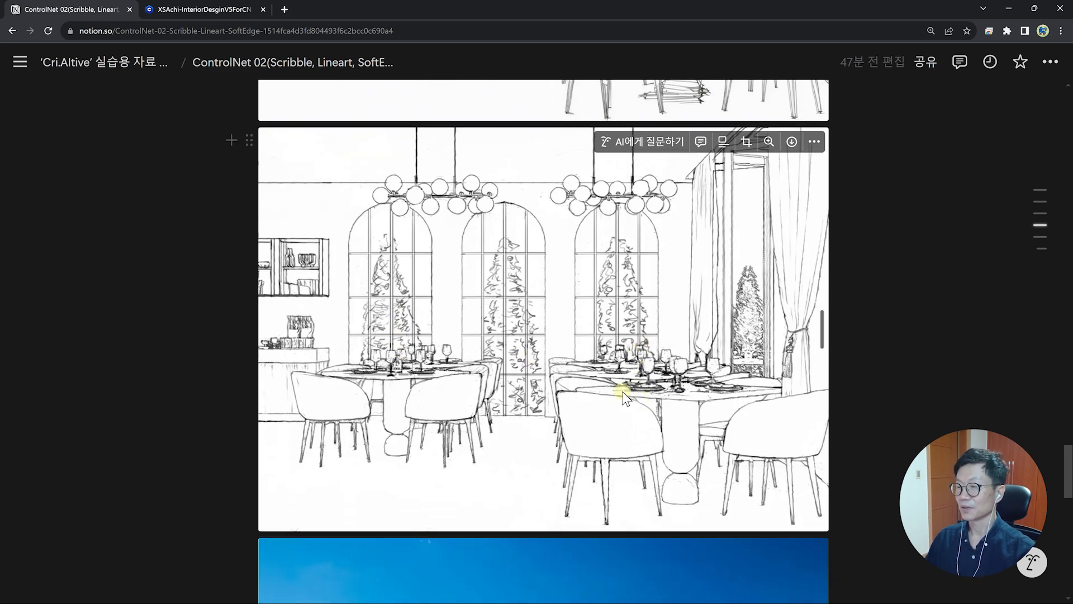
# - Take the cleaner line drawing from the Notion page and load it into WebUI Forge as the ControlNet input image
pyautogui.click(814, 142)
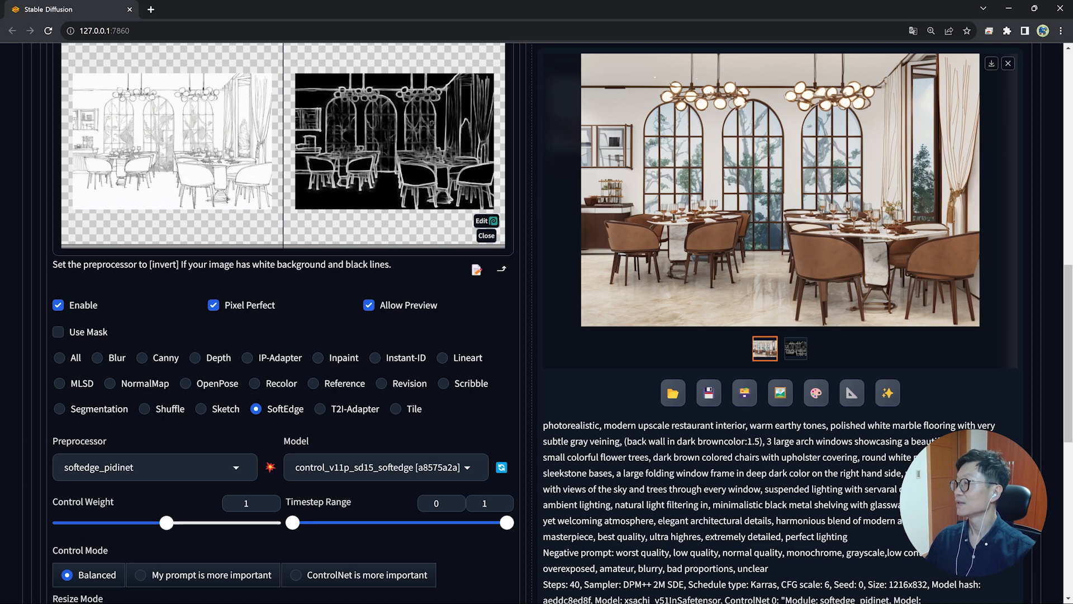
pyautogui.moveTo(816, 71)
pyautogui.mouseDown()
pyautogui.moveTo(217, 165)
pyautogui.moveTo(198, 197)
pyautogui.mouseUp()
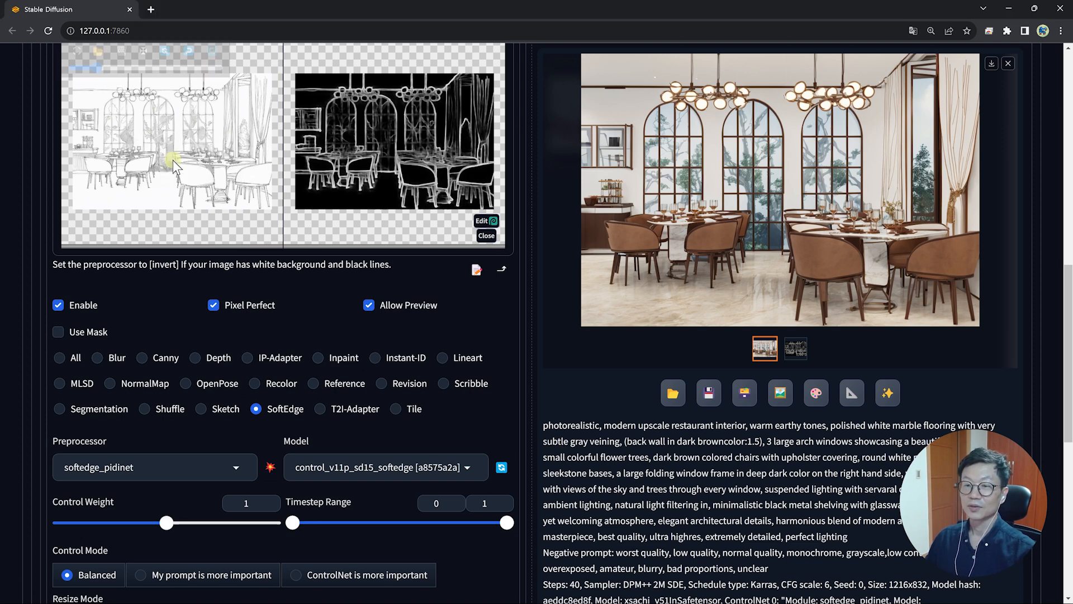
# - Set the ControlNet type to Lineart with the lineart_standard (from white bg & black line) preprocessor and preview its line map
pyautogui.click(445, 357)
pyautogui.scroll(-1, 265, 413)
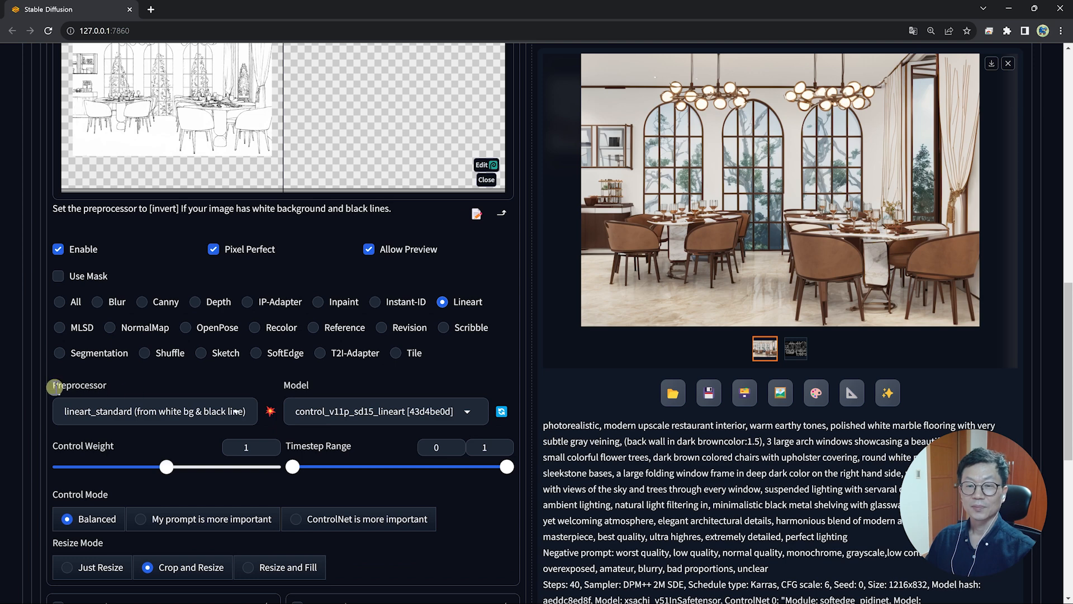
pyautogui.moveTo(55, 386); pyautogui.dragTo(110, 387)
pyautogui.click(154, 413)
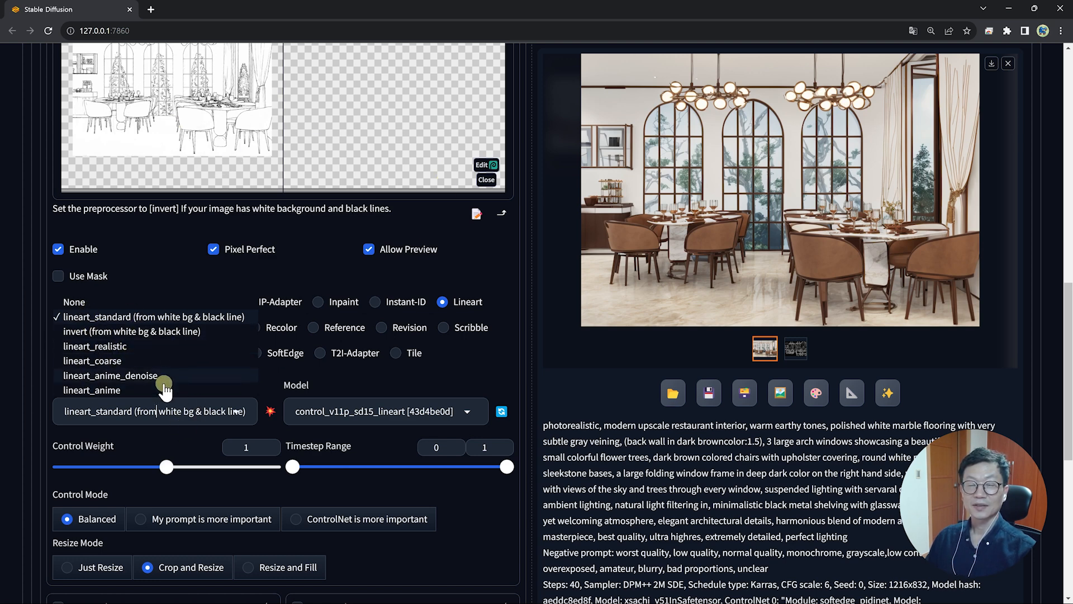
pyautogui.click(270, 411)
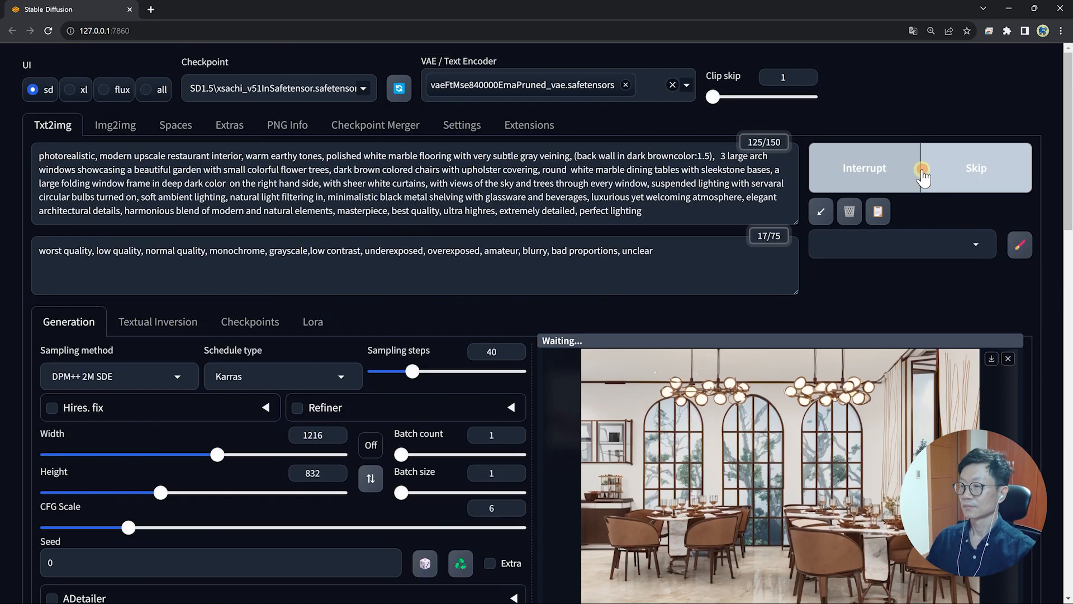
# - Generate the restaurant render with the lineart_standard preprocessor and inspect the enlarged result
pyautogui.scroll(-5, 849, 471)
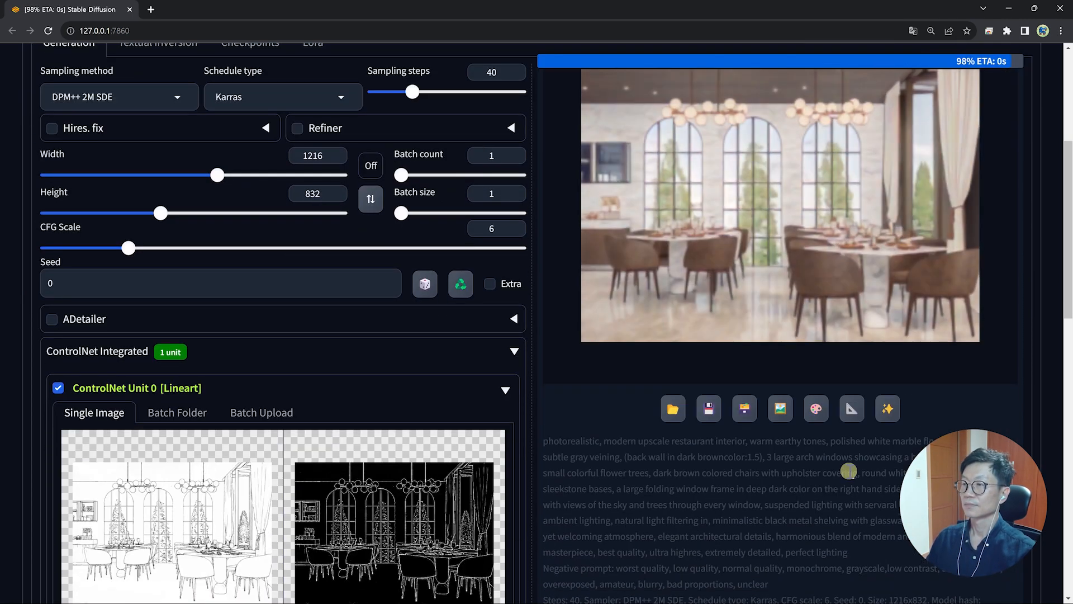
pyautogui.click(615, 313)
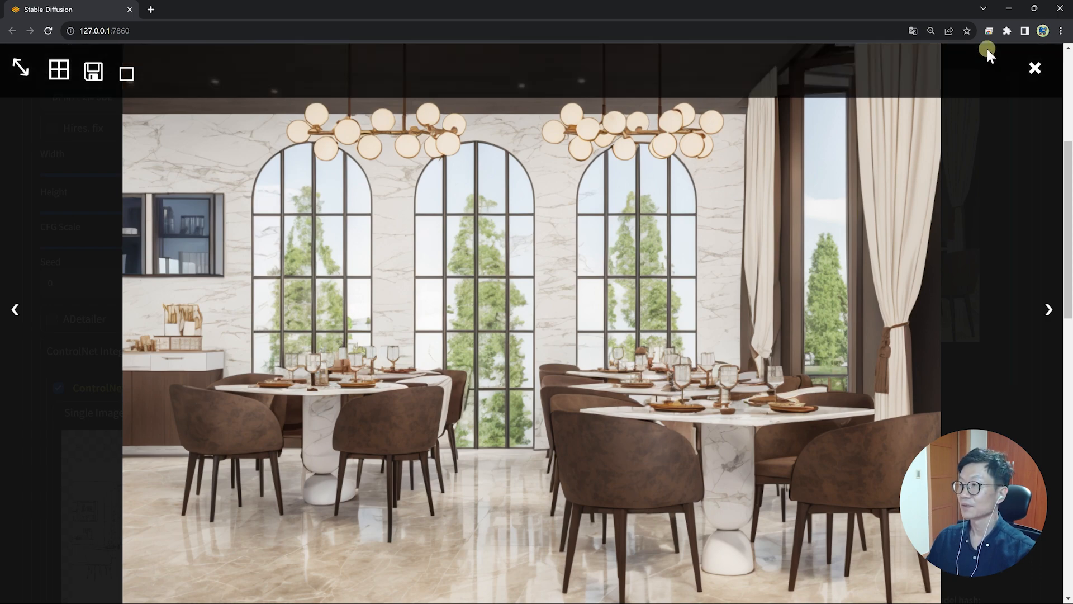
pyautogui.click(1034, 68)
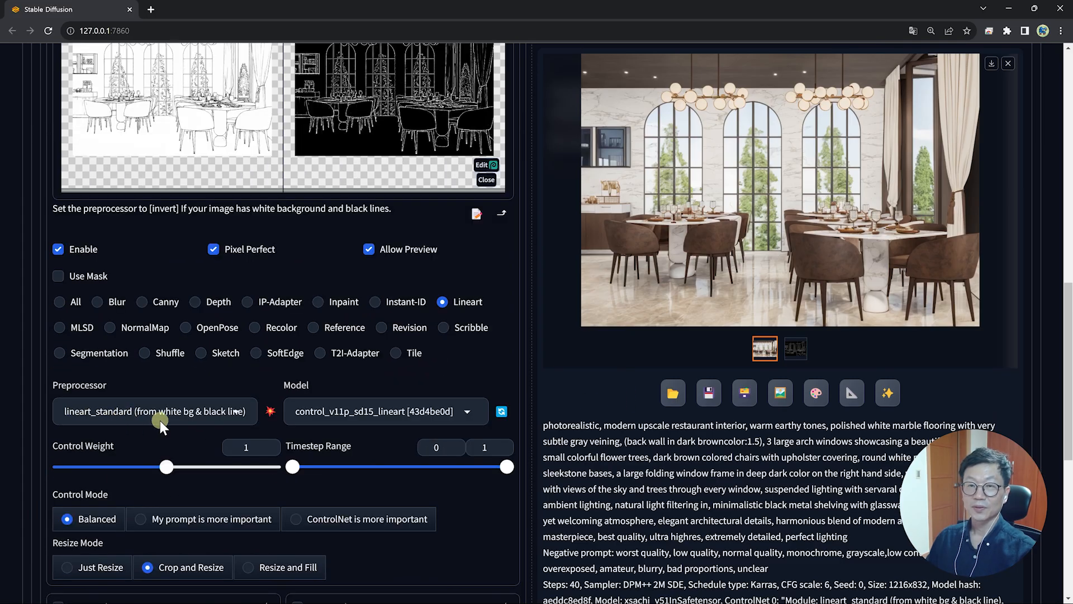
# - Generate further renders of the line drawing with invert (from white bg & black line) and other Lineart preprocessors
pyautogui.click(200, 427)
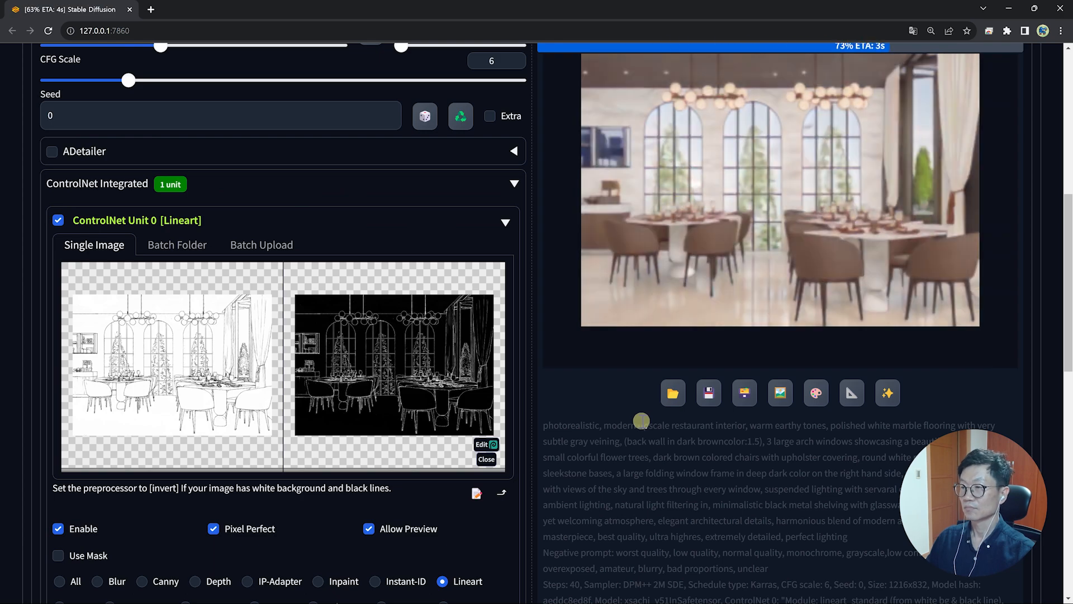
pyautogui.click(881, 114)
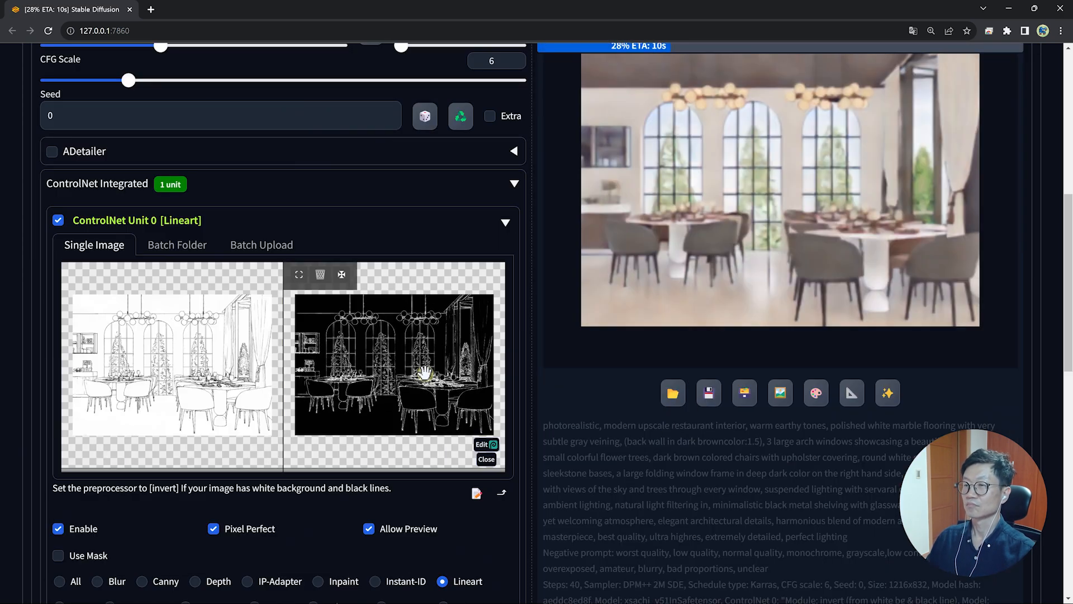
pyautogui.click(117, 364)
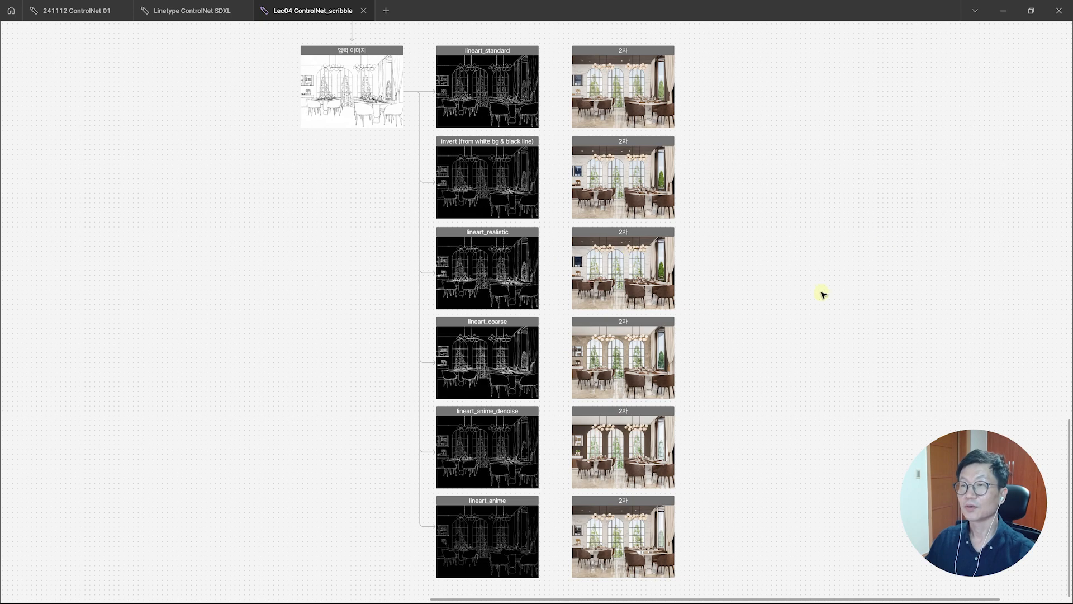
# - Look over the Lineart preprocessor maps and their 2차 renders on the Lec04 ControlNet_scribble board in FigJam
pyautogui.scroll(5, 772, 232)
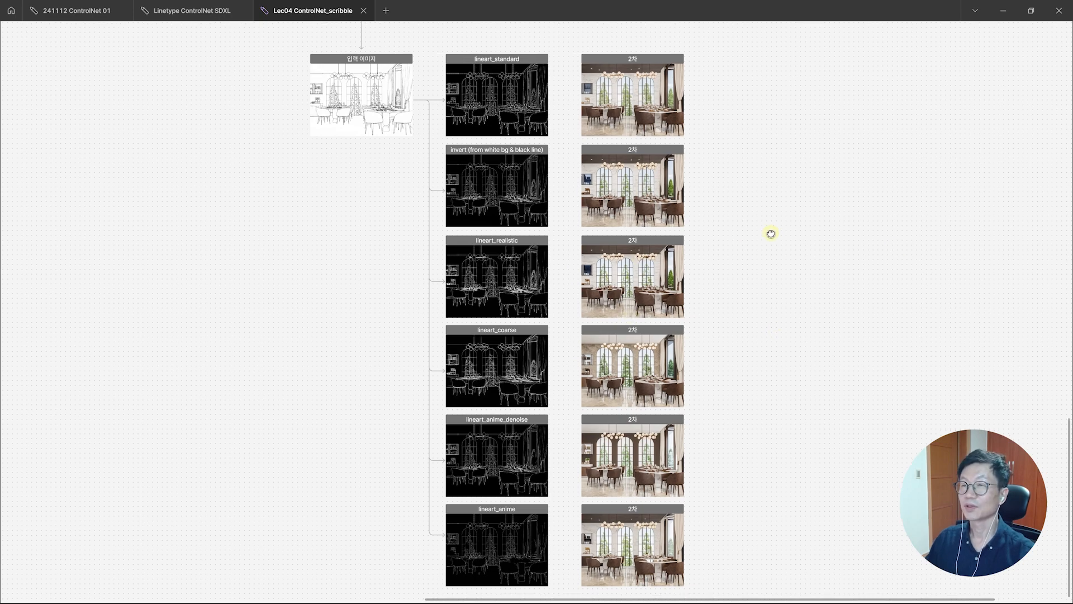
pyautogui.scroll(2, 817, 196)
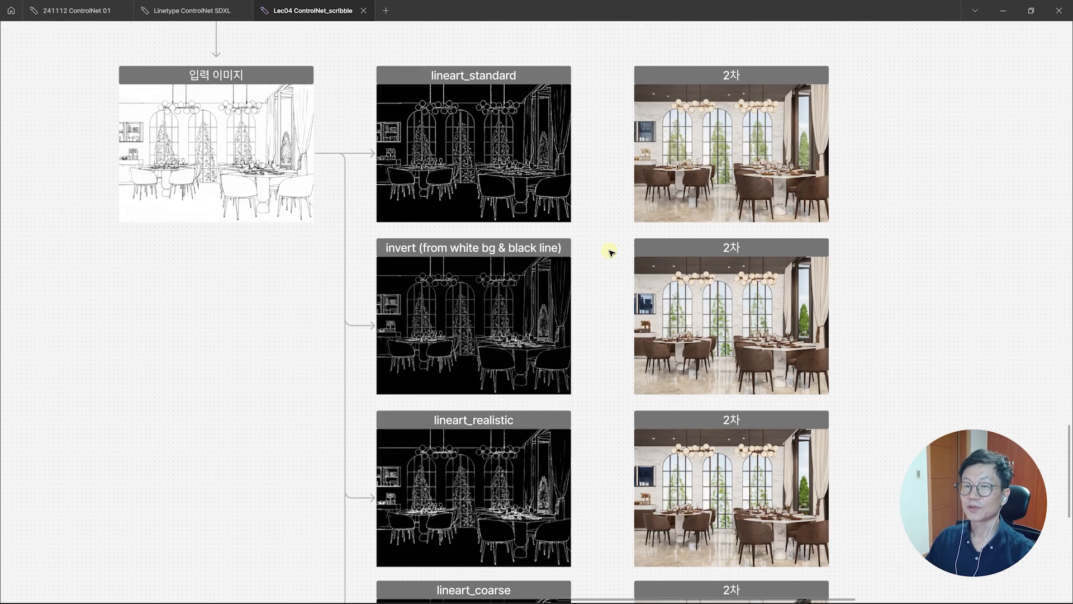
pyautogui.scroll(4, 558, 249)
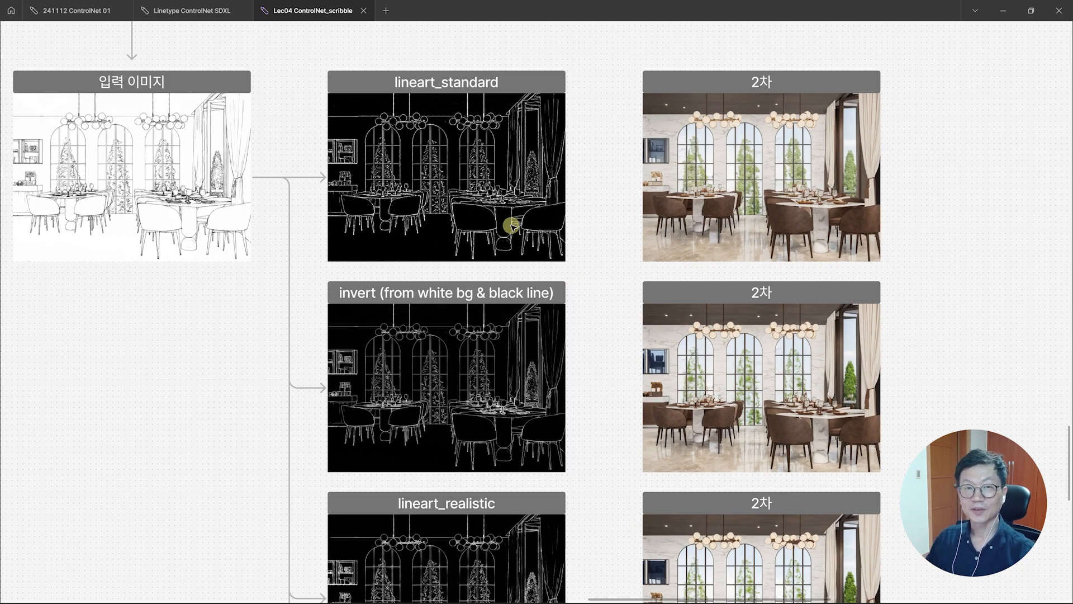
pyautogui.scroll(-4, 470, 210)
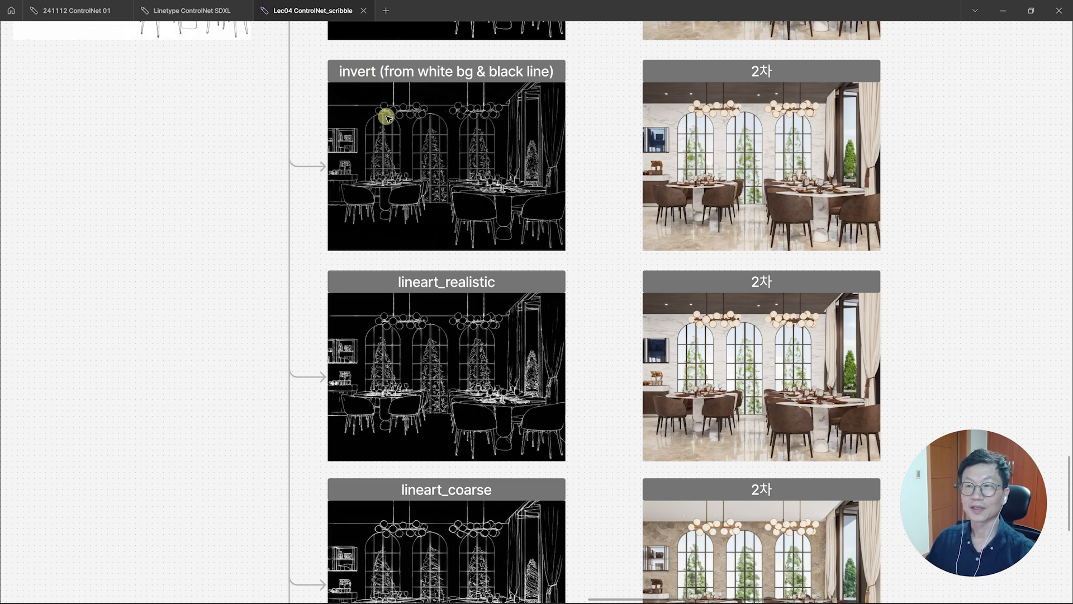
# - Compare the line details of the lineart_standard and invert (from white bg & black line) maps up close
pyautogui.scroll(2, 566, 233)
pyautogui.scroll(4, 492, 233)
pyautogui.scroll(2, 493, 236)
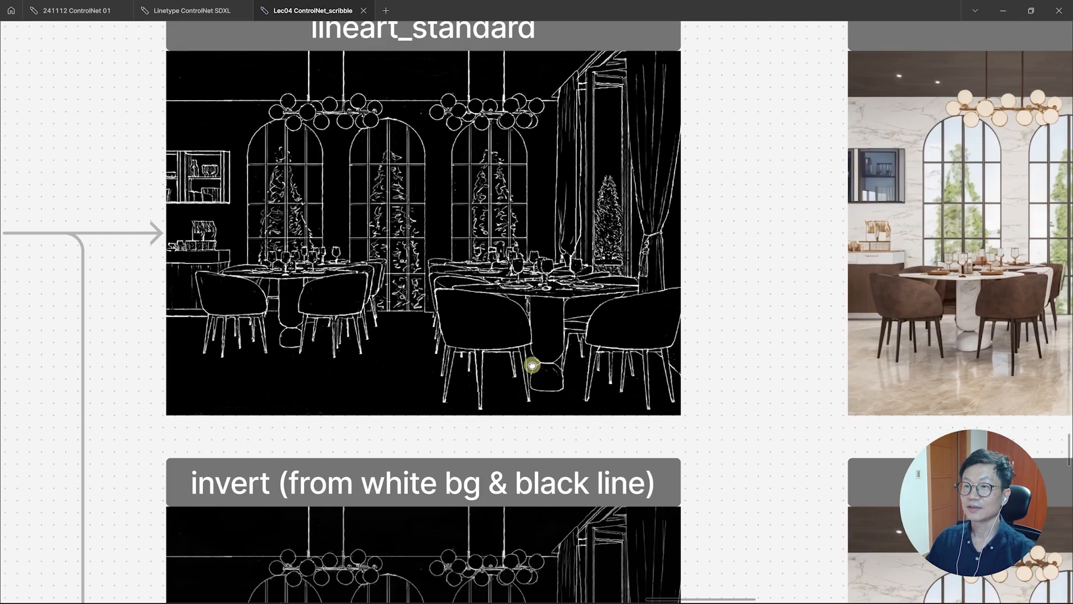
pyautogui.scroll(-5, 537, 364)
pyautogui.scroll(2, 556, 378)
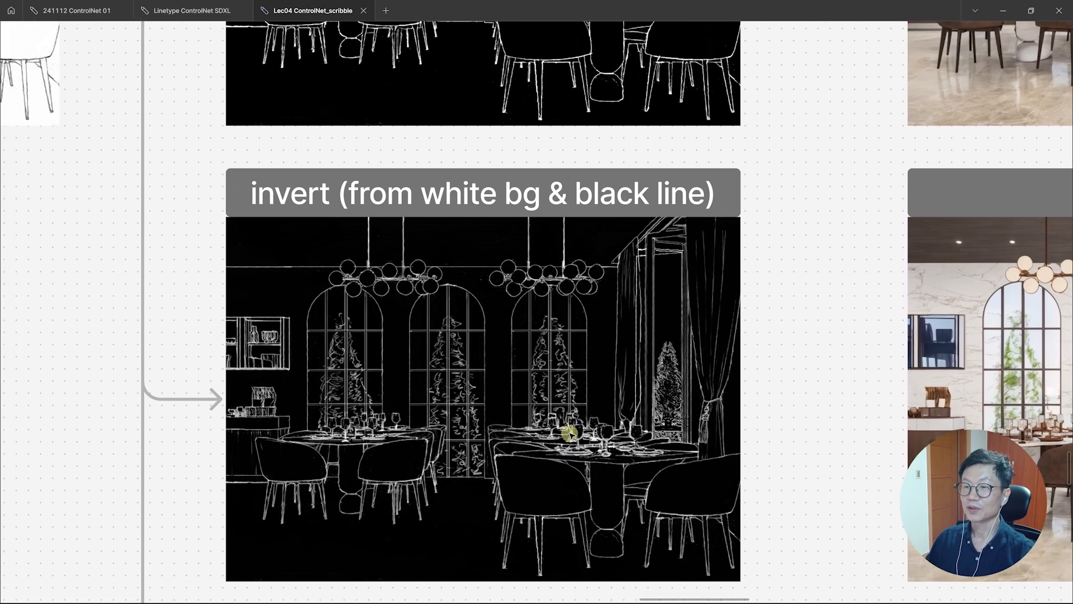
pyautogui.scroll(-4, 569, 433)
pyautogui.scroll(-3, 560, 394)
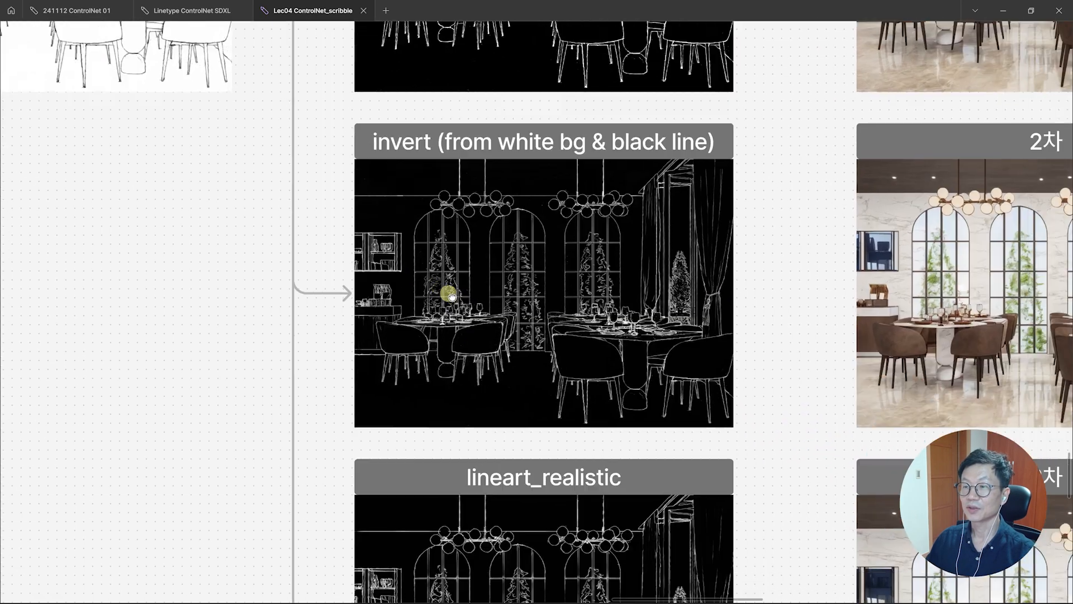
pyautogui.scroll(2, 548, 338)
pyautogui.scroll(-1, 517, 307)
pyautogui.moveTo(517, 307); pyautogui.dragTo(681, 391)
pyautogui.scroll(-5, 680, 390)
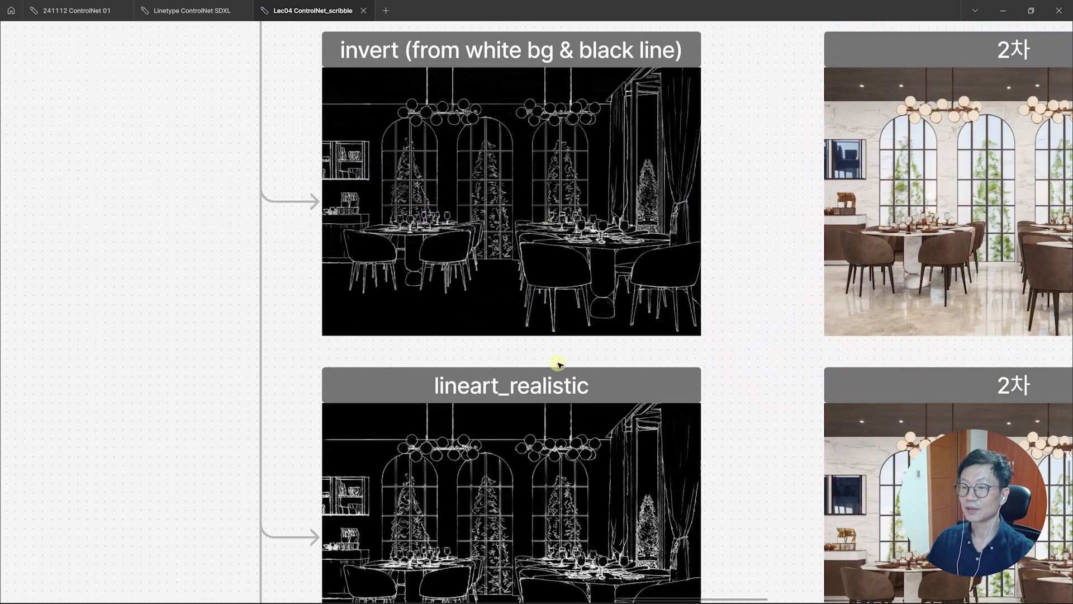
# - Examine the lineart_realistic map up close, including its trees, curtains, tableware and chairs
pyautogui.scroll(1, 547, 223)
pyautogui.scroll(1, 588, 248)
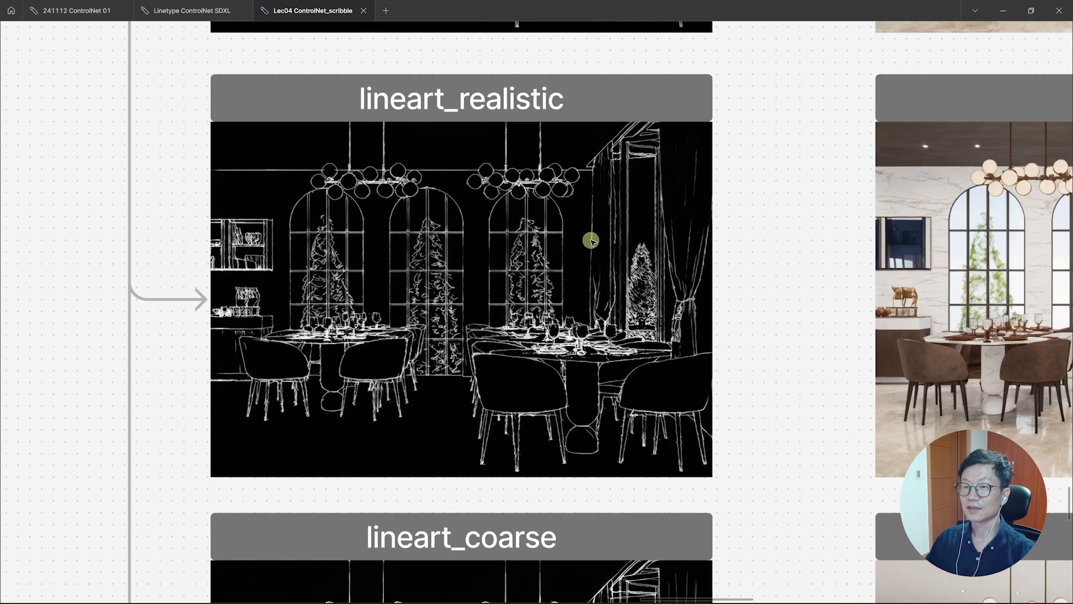
pyautogui.scroll(-1, 590, 266)
pyautogui.hscroll(3, 520, 291)
pyautogui.scroll(-2, 501, 353)
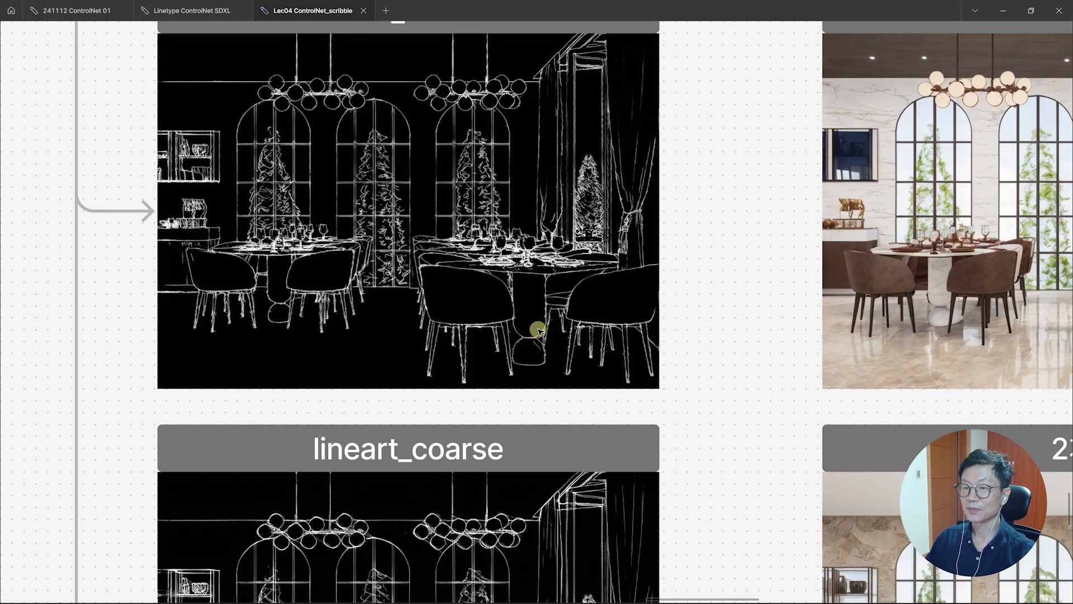
# - Compare the 2차 renders of lineart_standard, invert and lineart_realistic, checking the walls, windows, shelving and furniture
pyautogui.hscroll(5, 551, 307)
pyautogui.scroll(1, 552, 307)
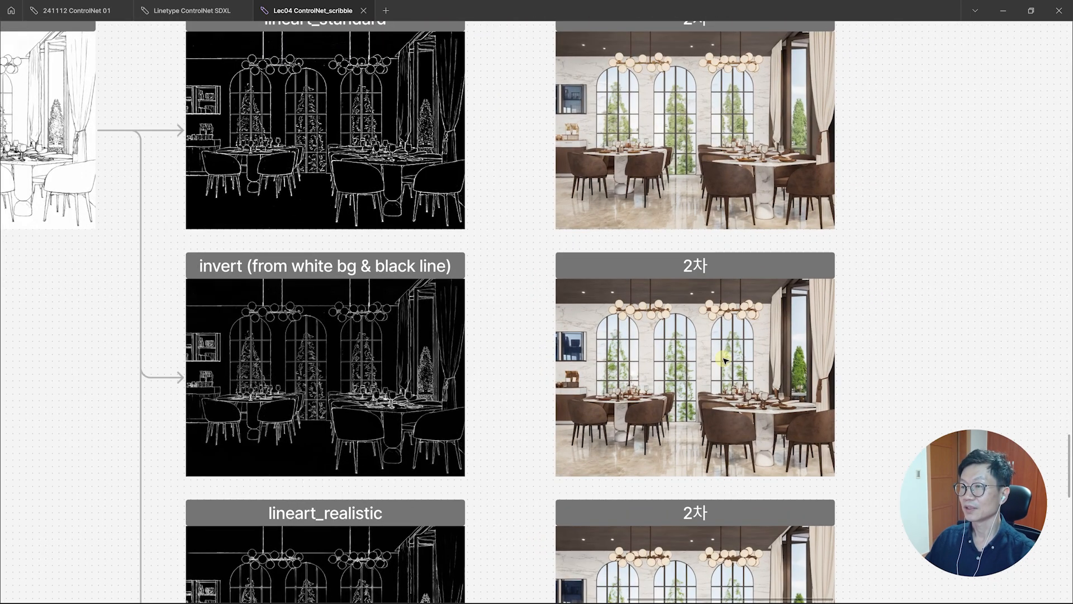
pyautogui.scroll(3, 708, 423)
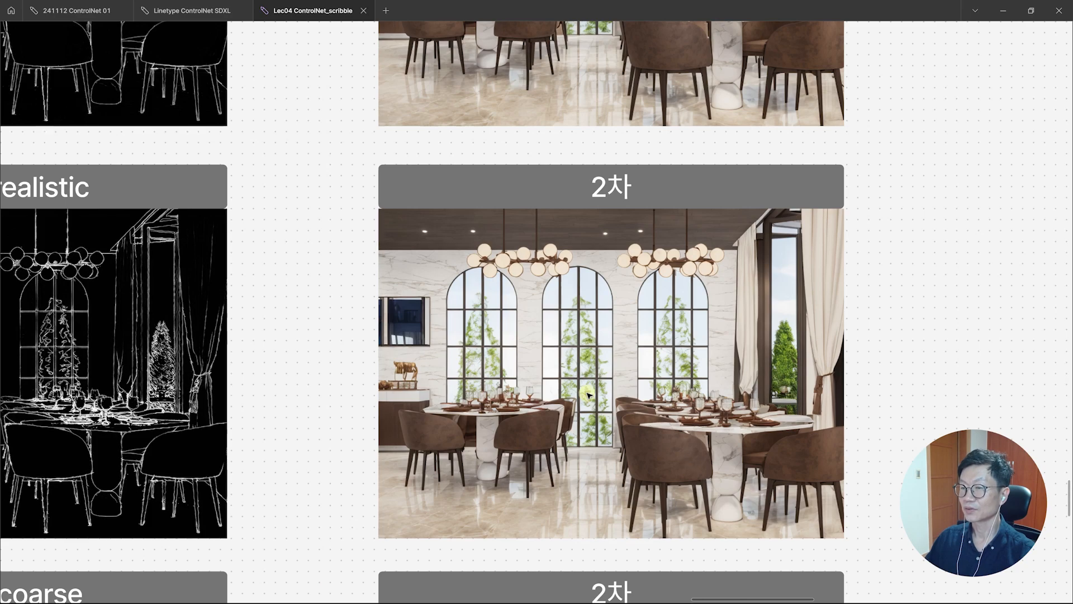
pyautogui.scroll(6, 633, 403)
pyautogui.scroll(-2, 659, 438)
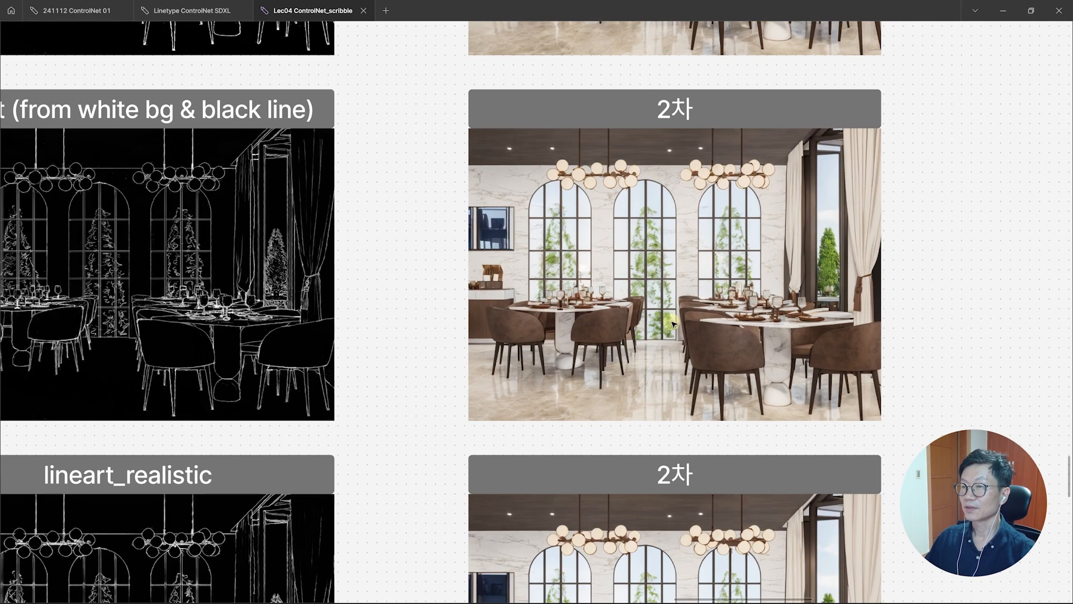
pyautogui.scroll(3, 633, 154)
pyautogui.scroll(-4, 626, 190)
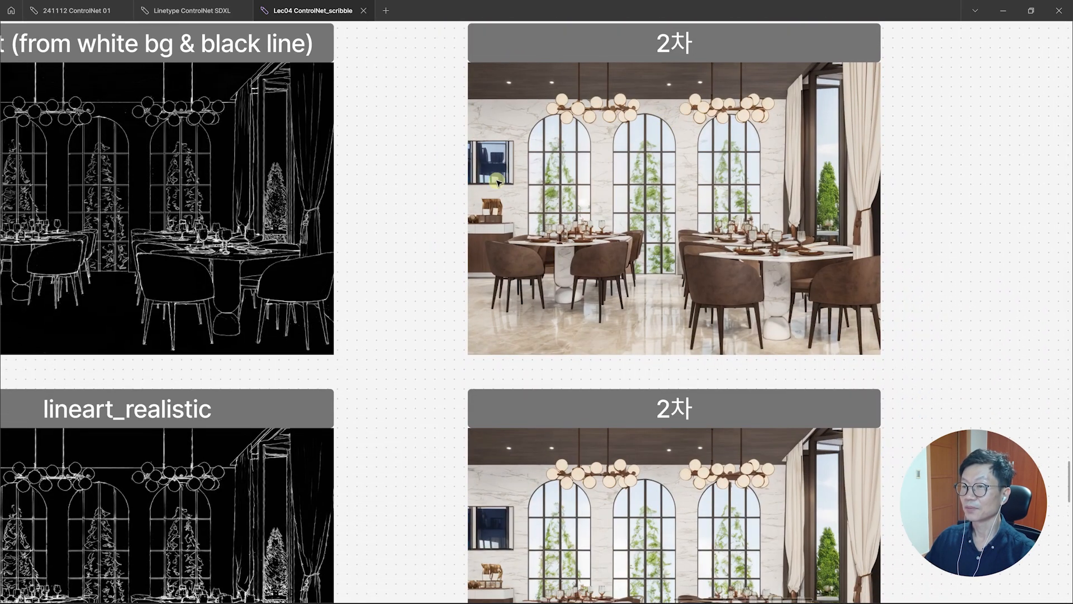
pyautogui.scroll(1, 686, 246)
pyautogui.hscroll(1, 686, 246)
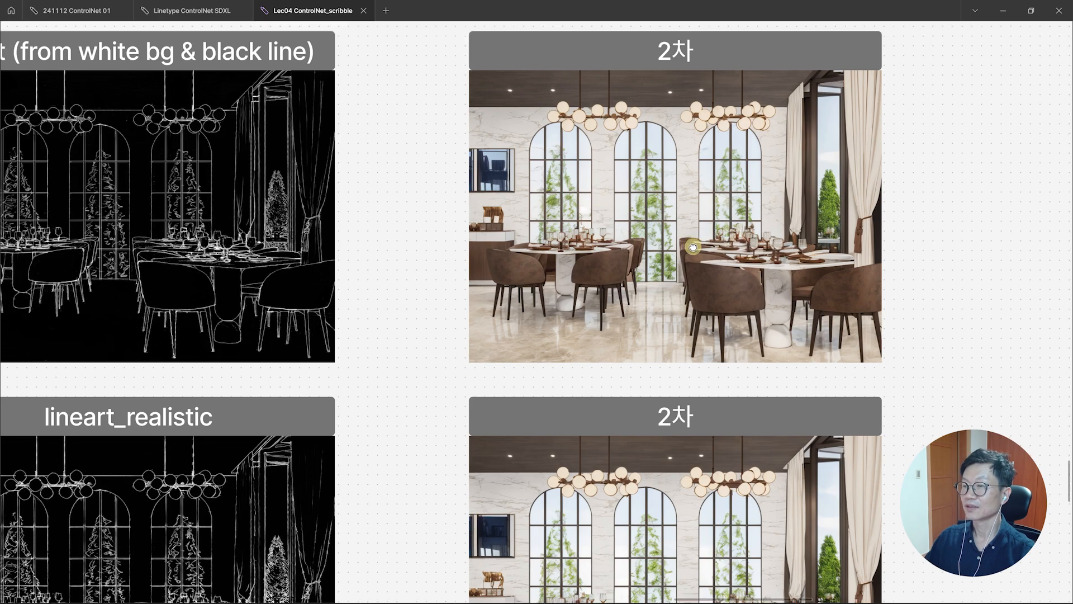
pyautogui.scroll(-5, 727, 333)
pyautogui.scroll(3, 671, 223)
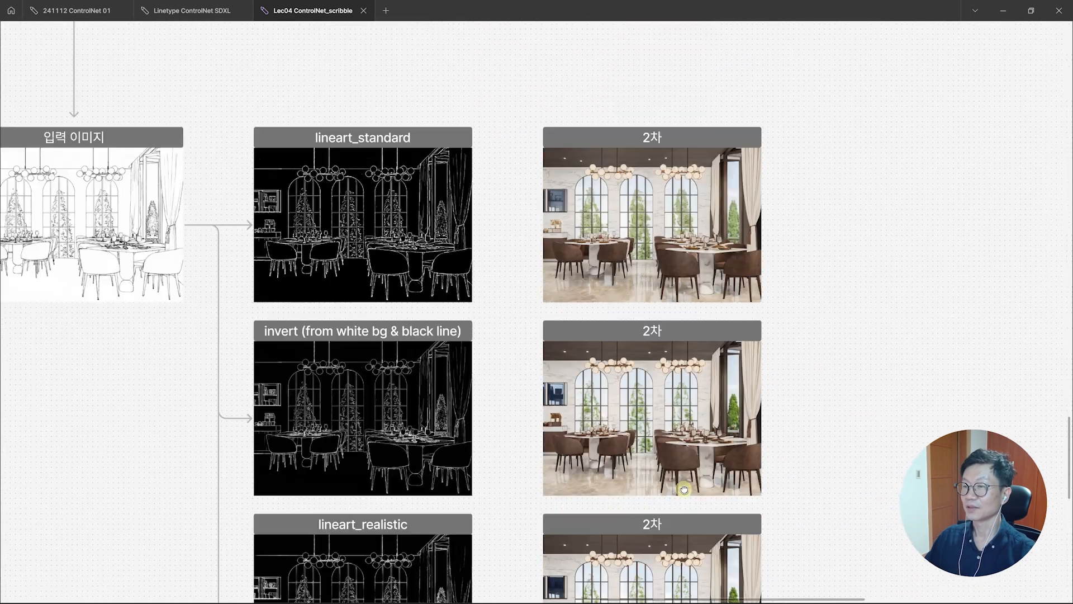
pyautogui.scroll(-1, 659, 179)
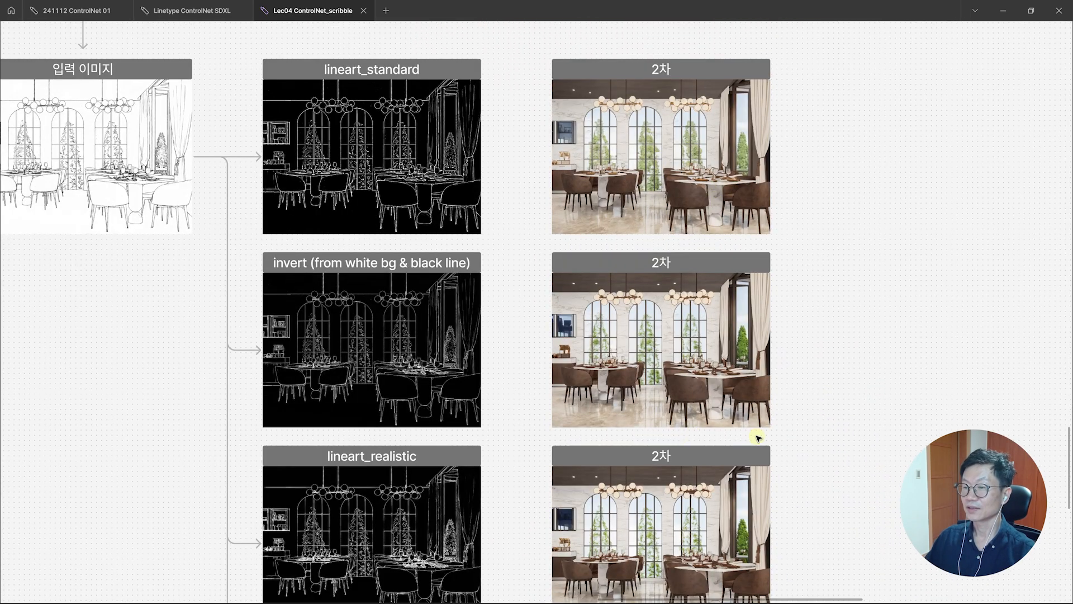
pyautogui.moveTo(757, 439); pyautogui.dragTo(742, 246)
# - Compare the lineart_coarse render with the neighbouring lineart_realistic and lineart_anime_denoise renders
pyautogui.scroll(3, 742, 246)
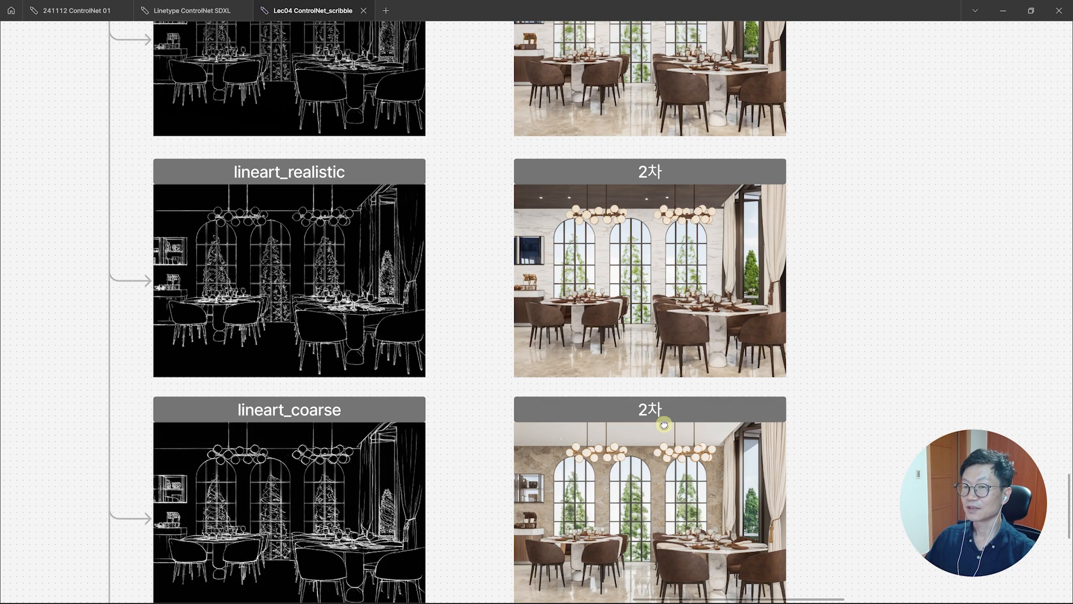
pyautogui.scroll(2, 689, 339)
pyautogui.scroll(-3, 676, 391)
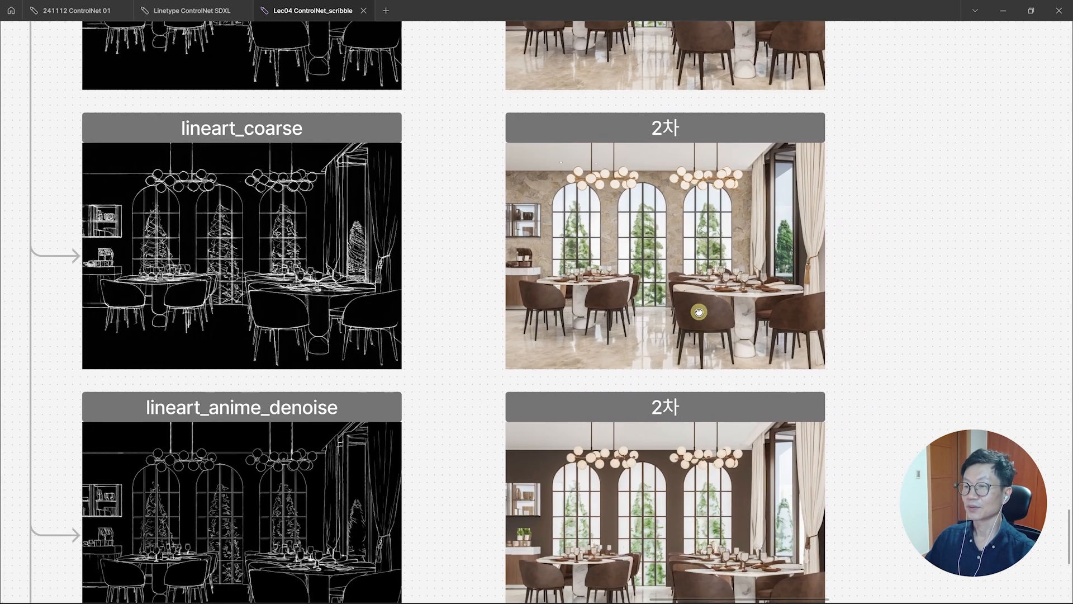
pyautogui.scroll(1, 692, 371)
pyautogui.moveTo(691, 371); pyautogui.dragTo(695, 422)
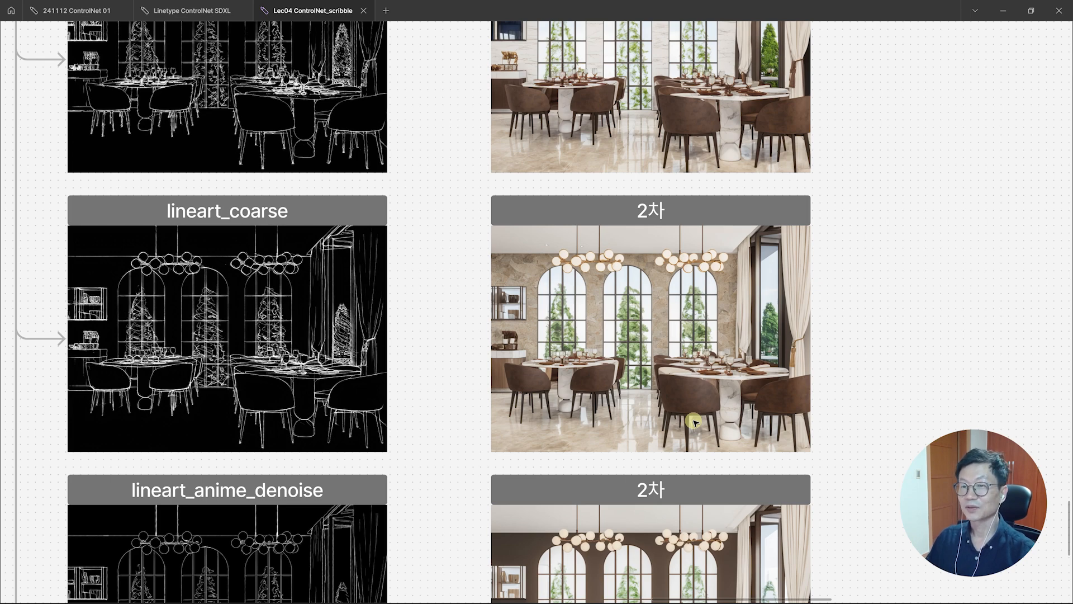
# - Examine the lineart_coarse map up close against the lineart_realistic map and its own 2차 render
pyautogui.scroll(-3, 693, 422)
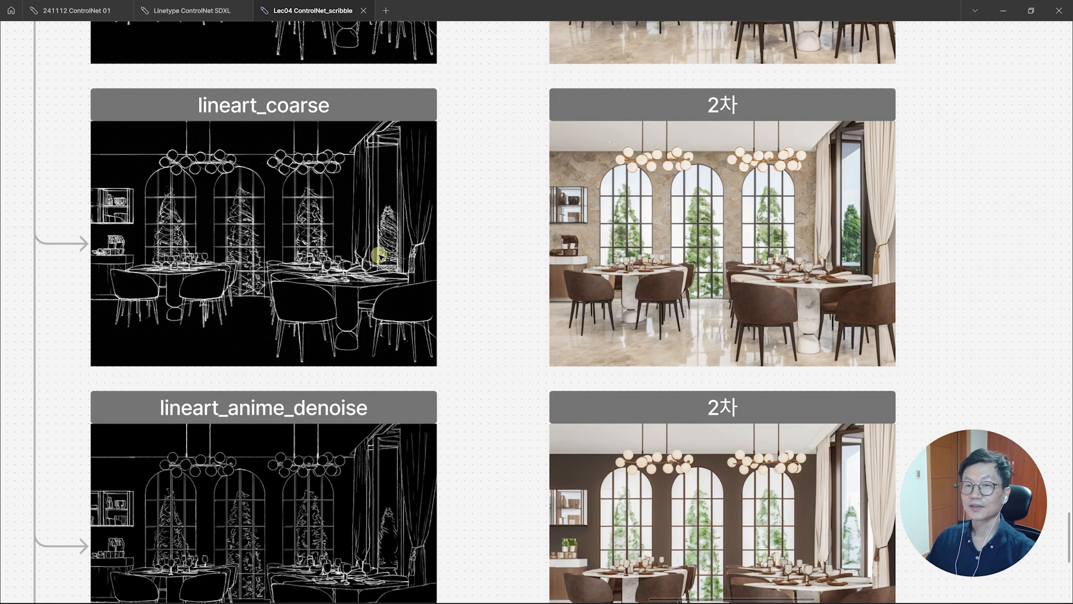
pyautogui.scroll(3, 379, 255)
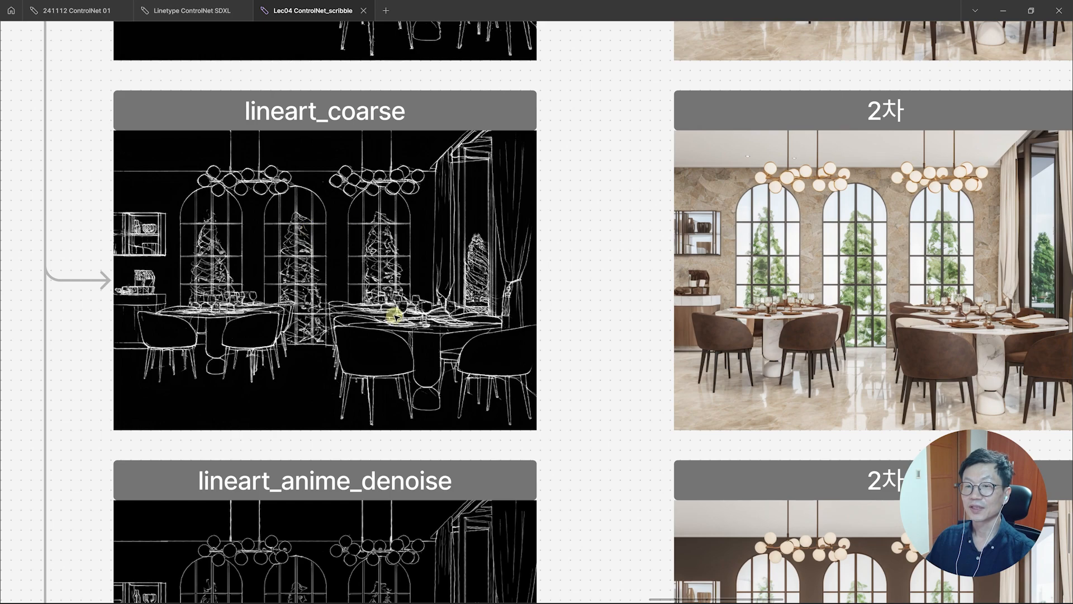
pyautogui.scroll(4, 395, 316)
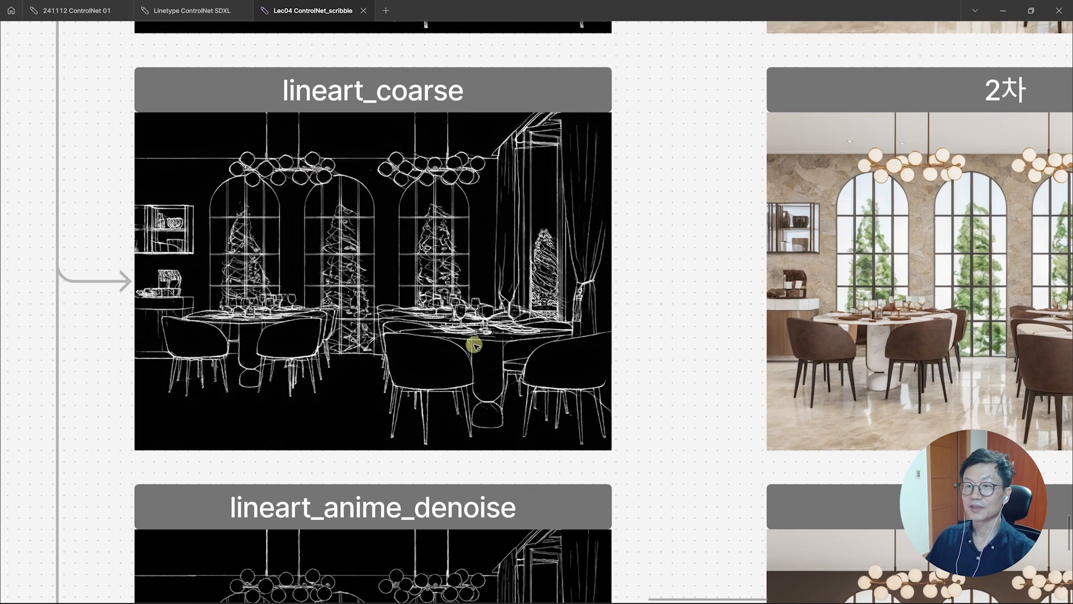
pyautogui.scroll(-3, 479, 333)
pyautogui.hscroll(-8, 453, 249)
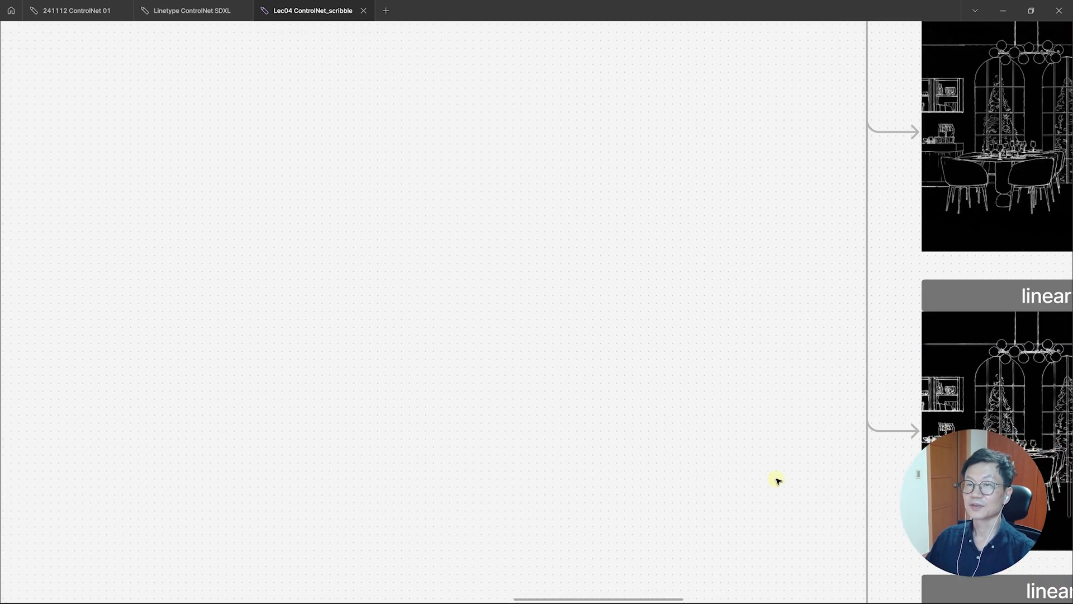
pyautogui.scroll(5, 777, 480)
pyautogui.scroll(3, 594, 489)
pyautogui.scroll(-5, 680, 436)
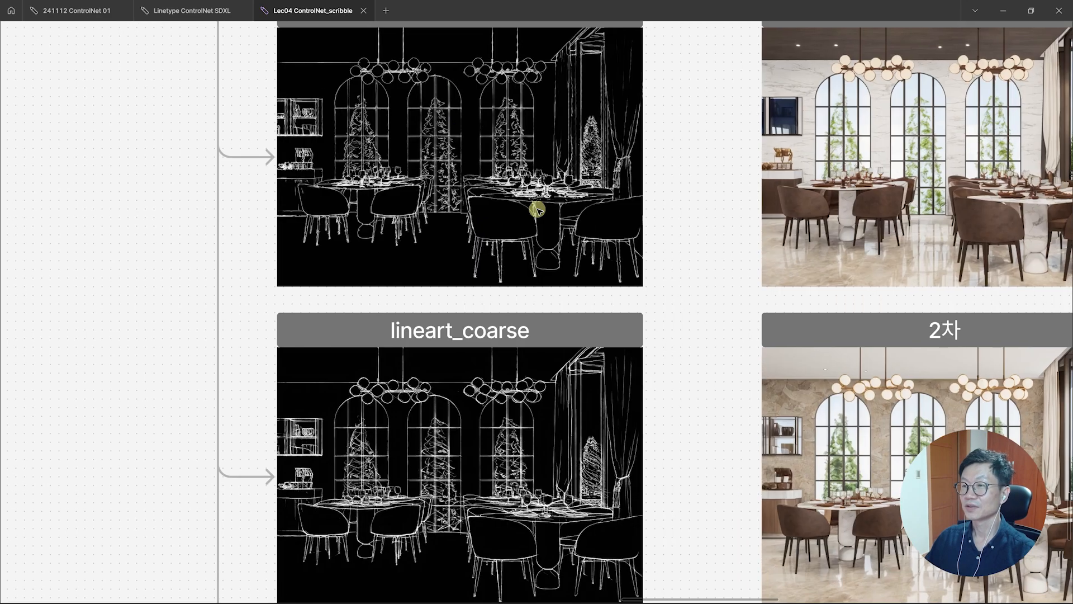
pyautogui.scroll(-4, 581, 224)
pyautogui.scroll(1, 481, 185)
pyautogui.hscroll(6, 671, 335)
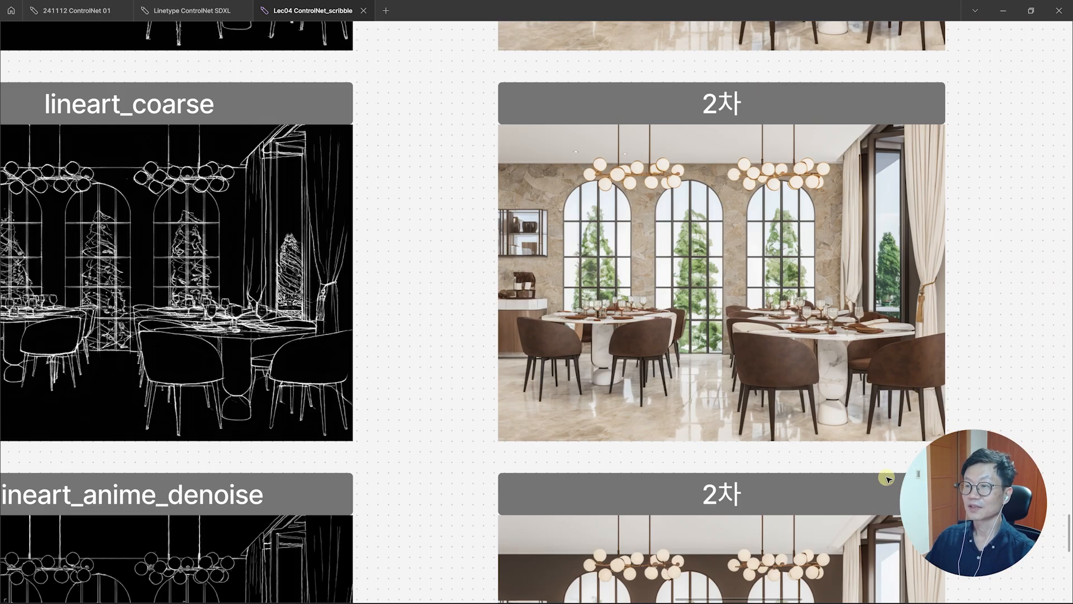
# - Examine the lineart_anime_denoise map beside its 2차 render and the lineart_coarse render above it
pyautogui.moveTo(827, 467); pyautogui.dragTo(859, 442)
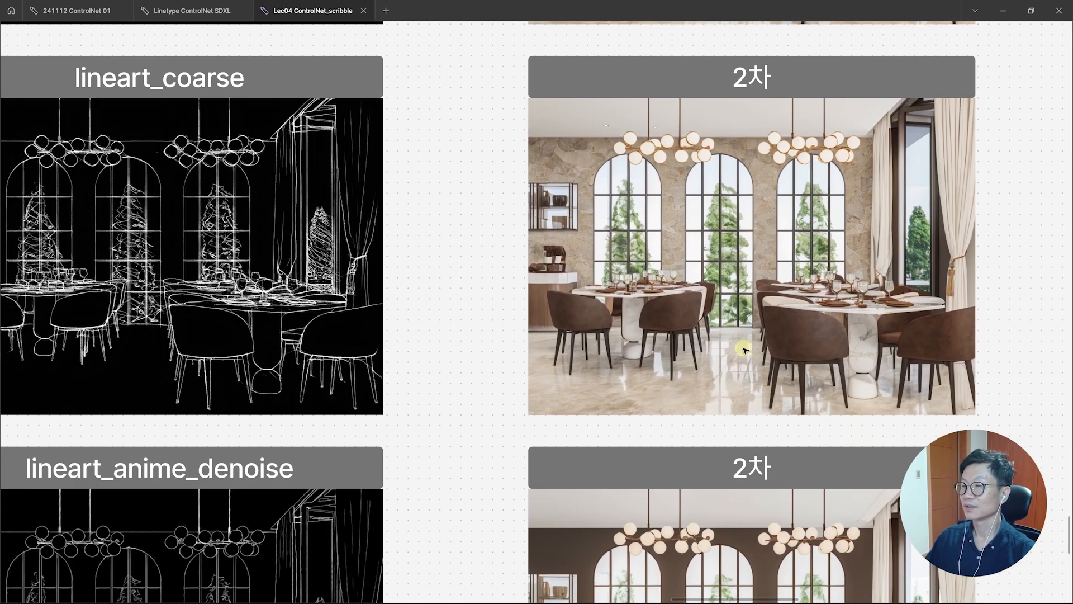
pyautogui.scroll(-2, 678, 345)
pyautogui.scroll(-5, 373, 223)
pyautogui.scroll(2, 374, 223)
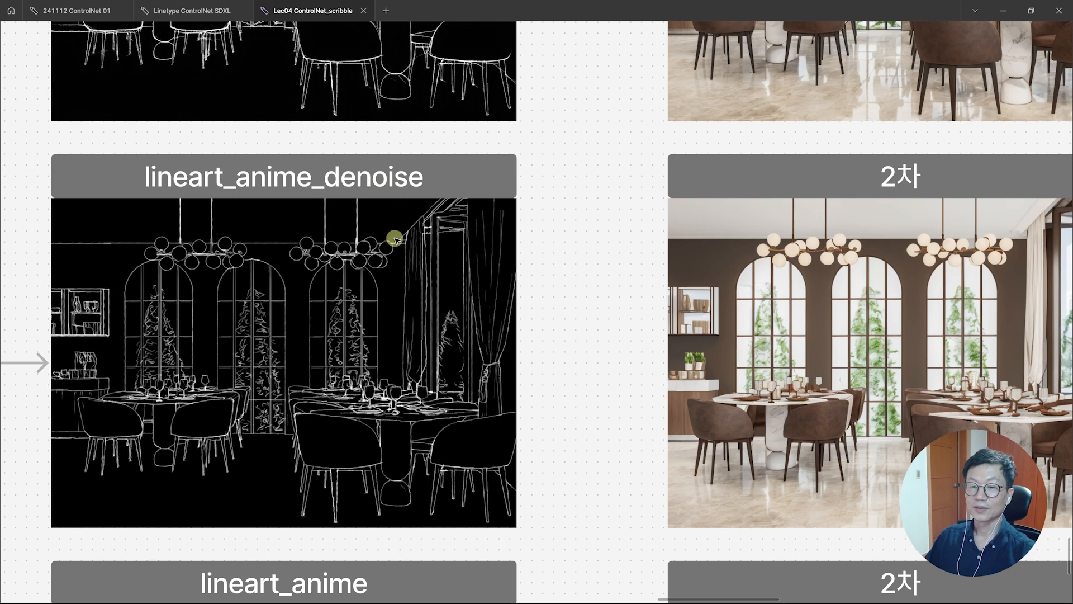
pyautogui.hscroll(-3, 467, 348)
pyautogui.moveTo(593, 495); pyautogui.dragTo(427, 385)
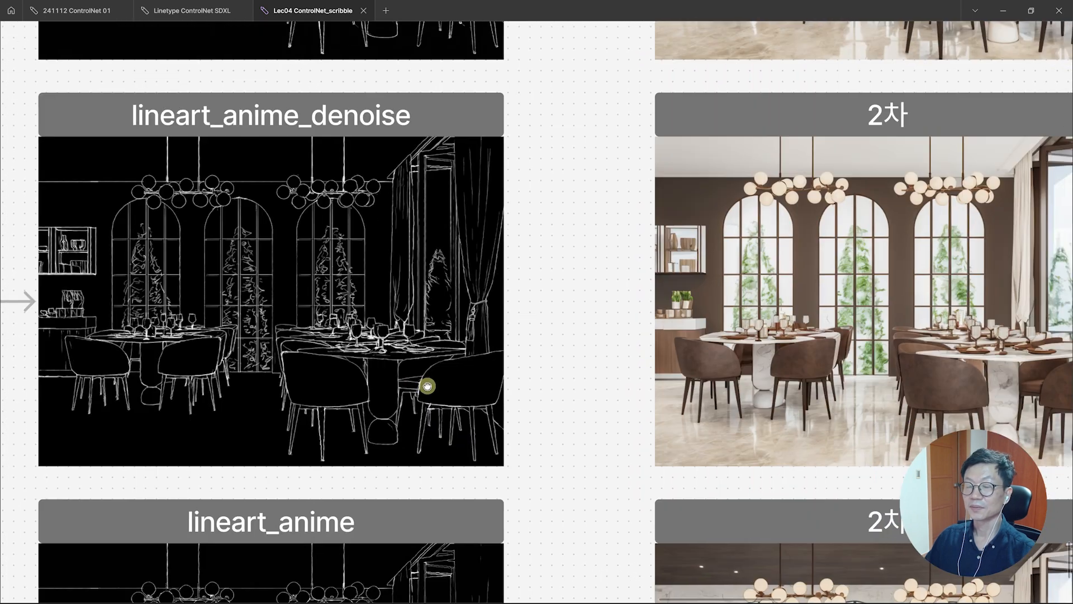
pyautogui.moveTo(609, 416); pyautogui.dragTo(464, 386)
pyautogui.scroll(-2, 687, 218)
pyautogui.moveTo(699, 209); pyautogui.dragTo(515, 425)
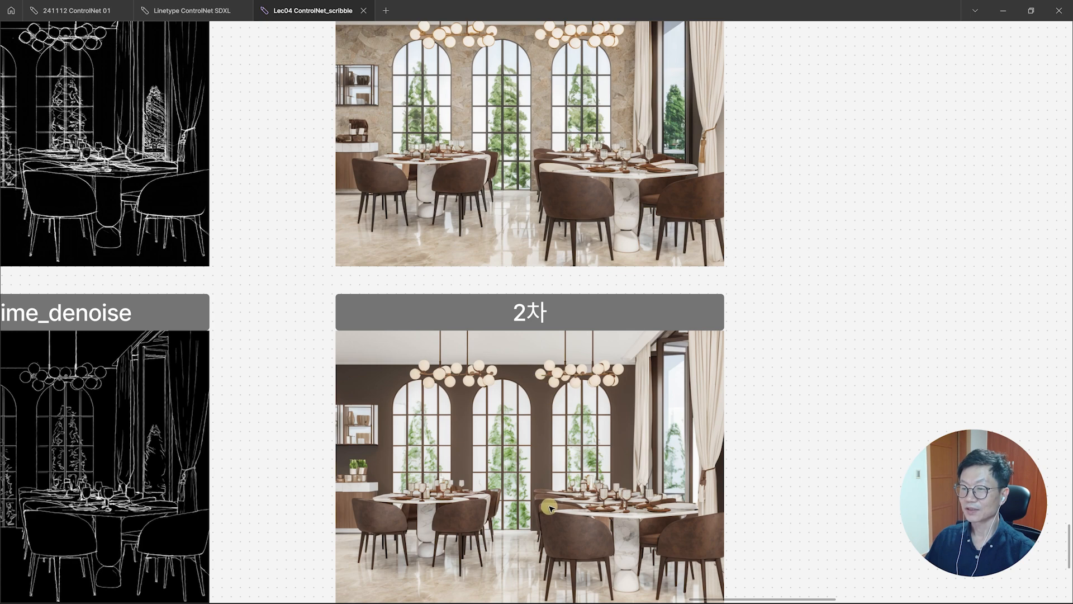
# - Compare the lineart_coarse and lineart_anime_denoise 2차 renders, checking the back wall, windows, shelving and chairs
pyautogui.hscroll(4, 557, 465)
pyautogui.scroll(1, 558, 465)
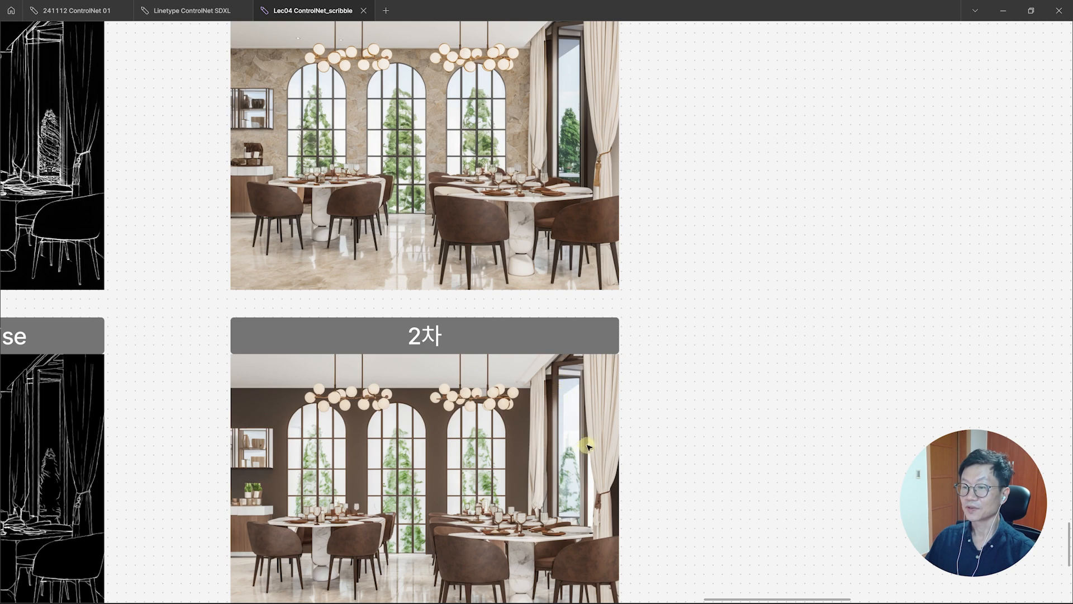
pyautogui.scroll(3, 585, 443)
pyautogui.scroll(-2, 663, 324)
pyautogui.scroll(-2, 607, 363)
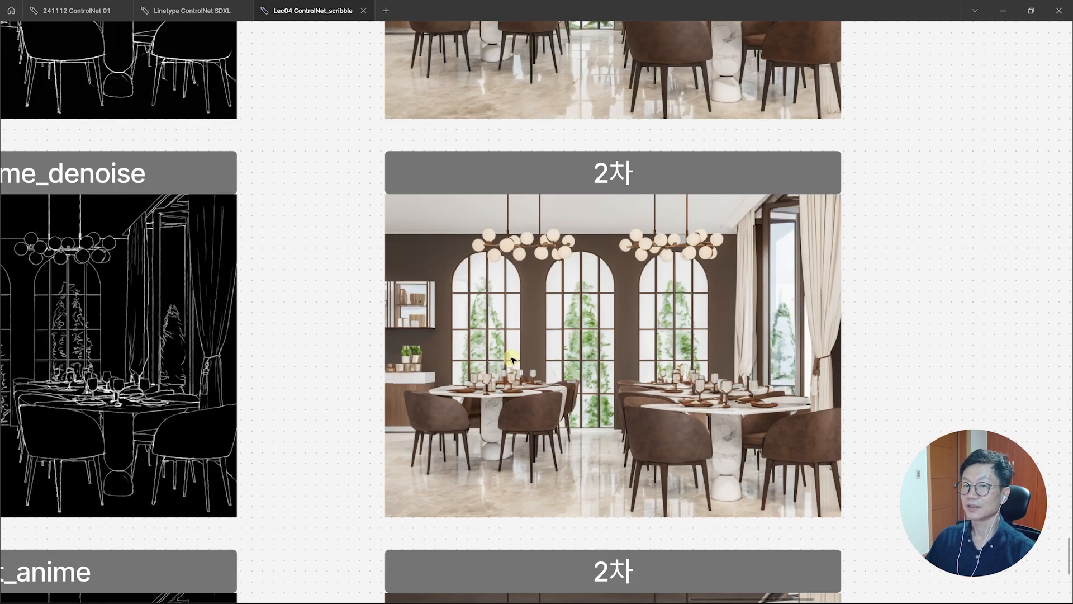
pyautogui.hscroll(-7, 336, 263)
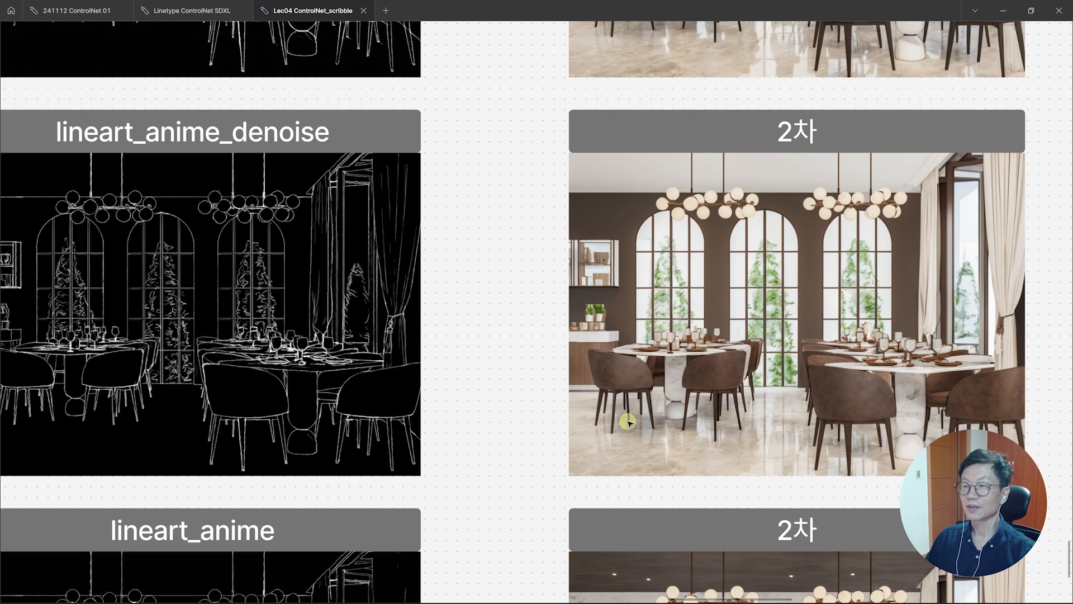
pyautogui.hscroll(-3, 638, 304)
pyautogui.hscroll(6, 637, 304)
# - Examine the lineart_anime_denoise 2차 render up close against its map, including the tableware, trees, curtains and chairs
pyautogui.scroll(2, 528, 300)
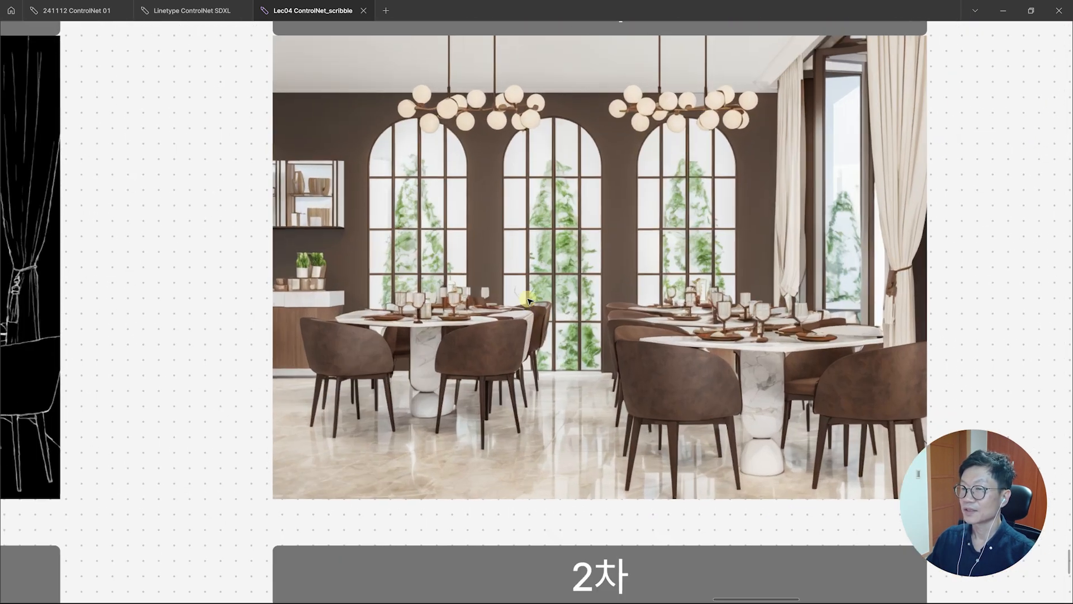
pyautogui.scroll(2, 528, 300)
pyautogui.scroll(1, 716, 291)
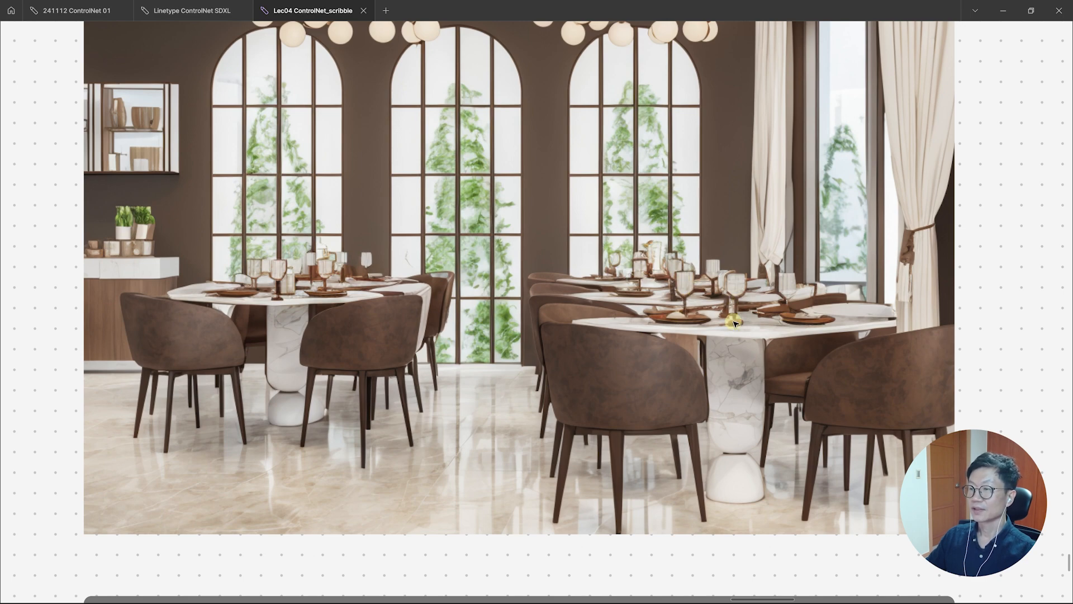
pyautogui.scroll(-2, 734, 328)
pyautogui.moveTo(735, 328); pyautogui.dragTo(950, 333)
pyautogui.moveTo(374, 283); pyautogui.dragTo(686, 316)
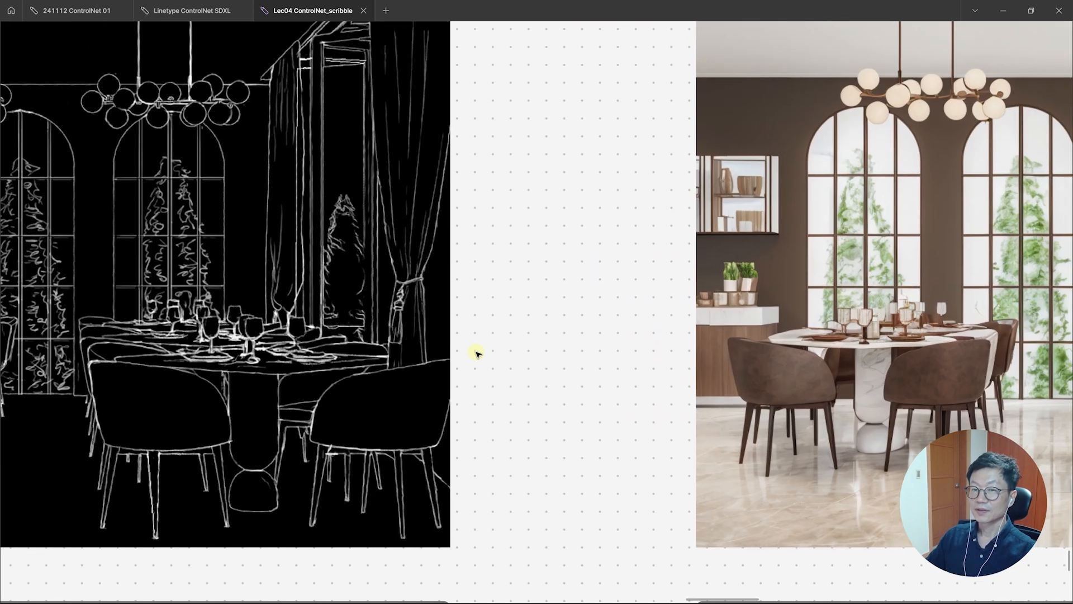
pyautogui.scroll(5, 369, 352)
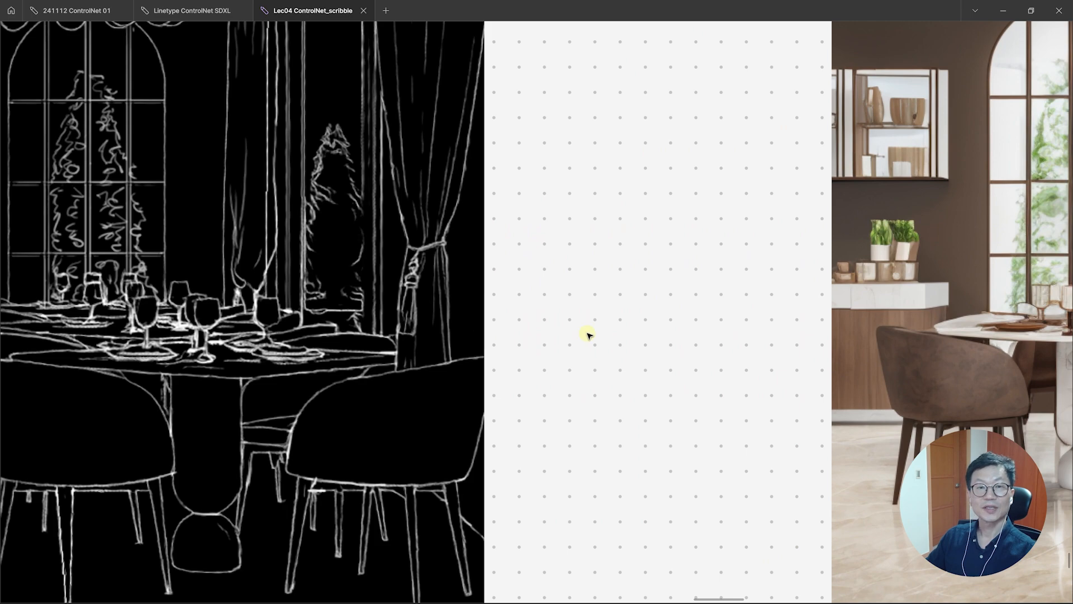
pyautogui.hscroll(5, 642, 321)
pyautogui.scroll(-3, 671, 330)
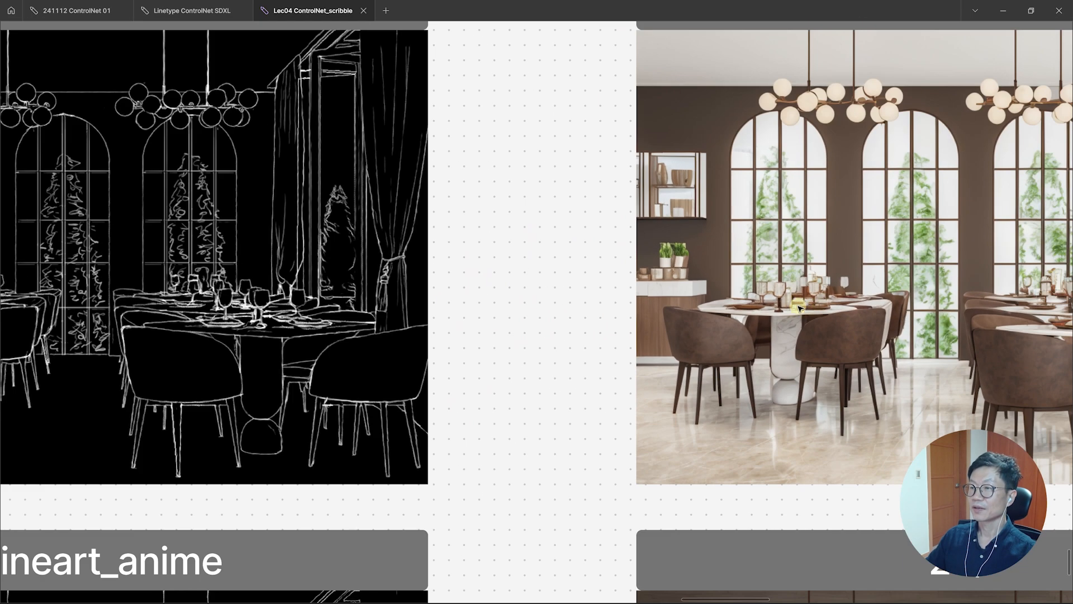
pyautogui.scroll(5, 717, 345)
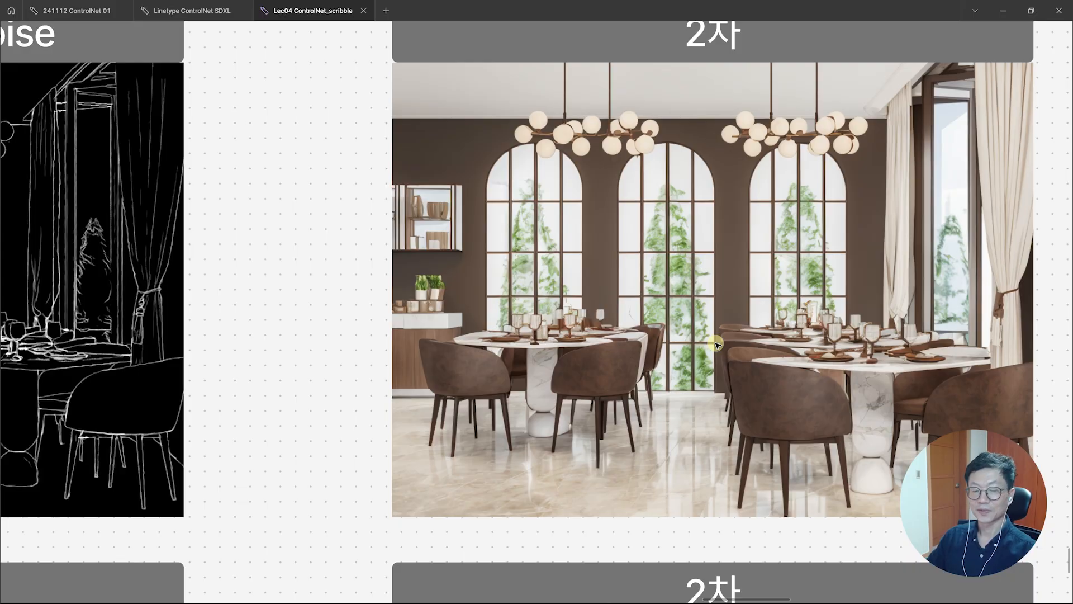
# - In WebUI Forge, set the ControlNet preprocessor to lineart_anime_denoise with control weight 0.7 and run its preview
pyautogui.hotkey('alt', 'Tab')
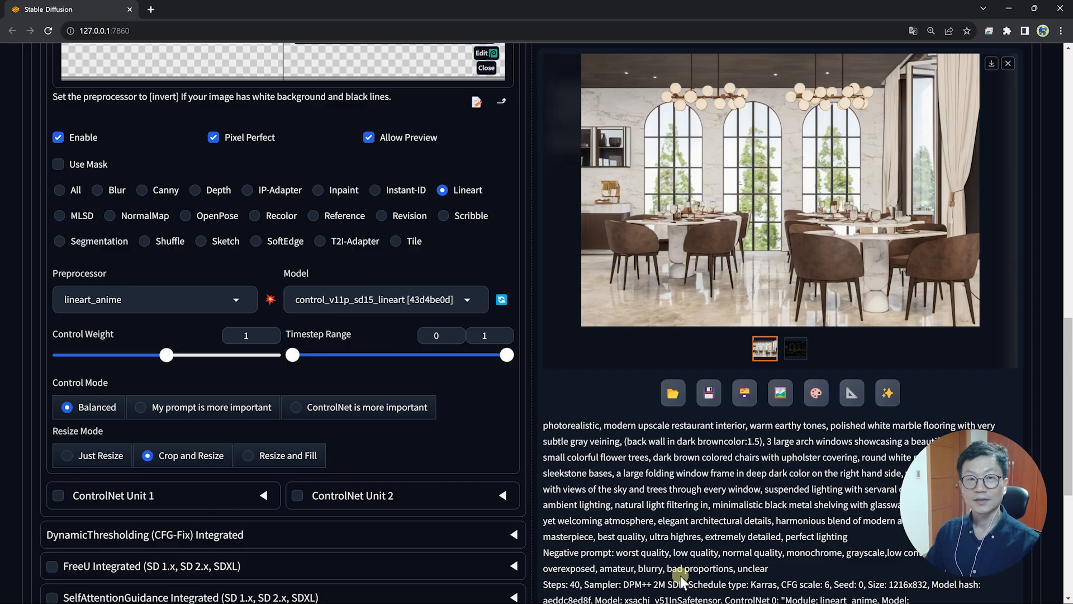
pyautogui.click(160, 300)
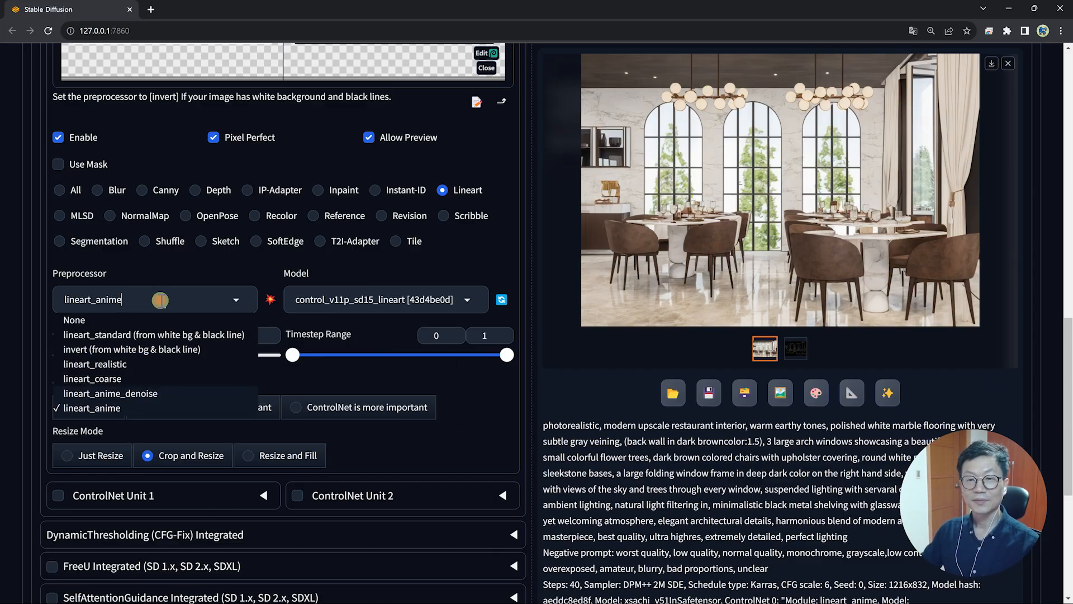
pyautogui.click(104, 394)
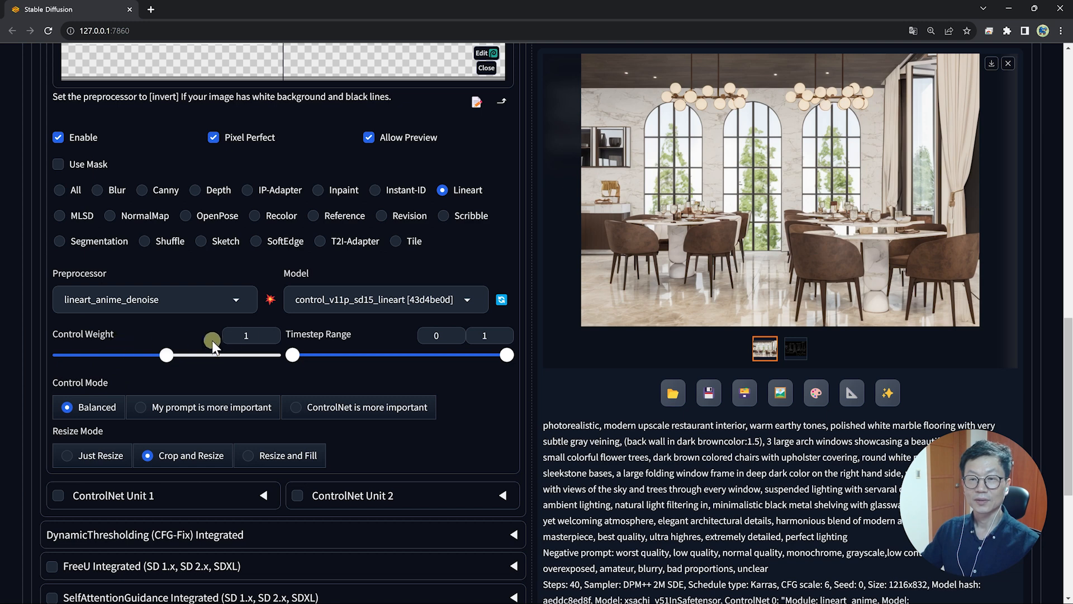
pyautogui.doubleClick(234, 336)
pyautogui.write('0.7')
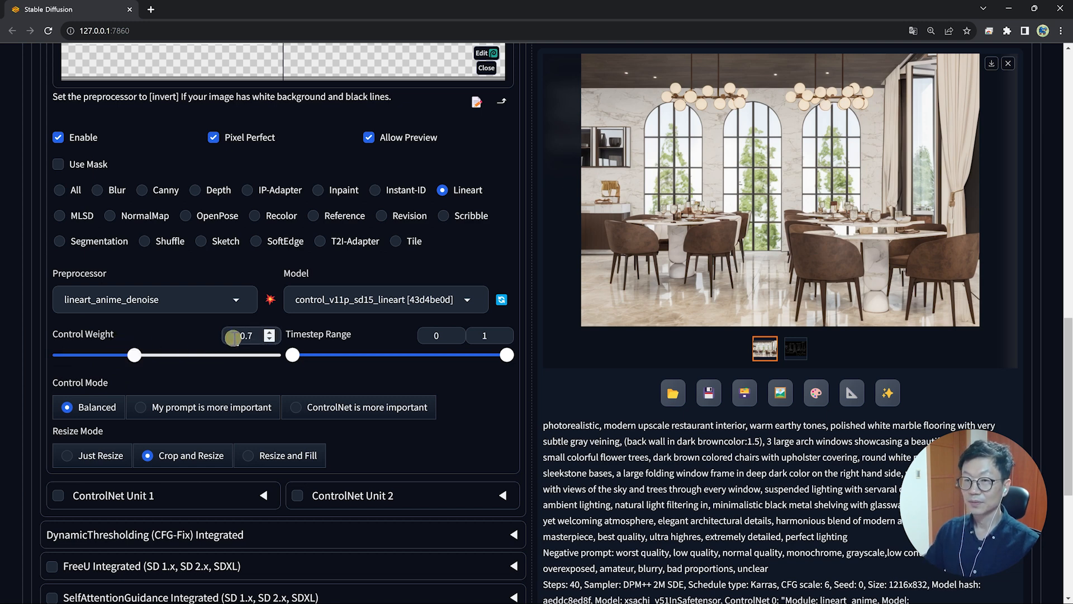
pyautogui.click(272, 414)
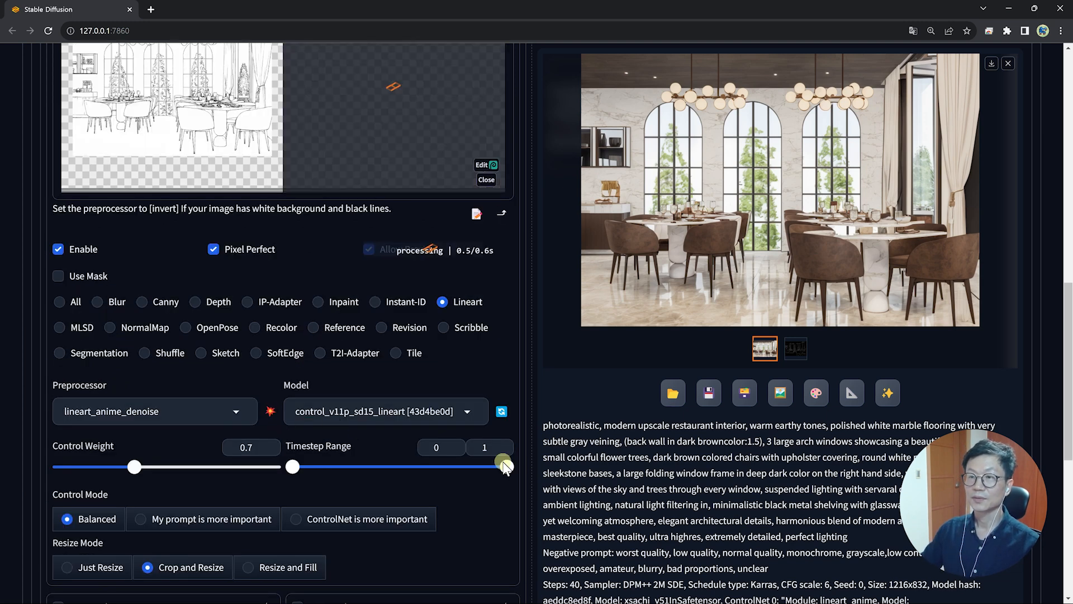
# - Set the seed to random (-1) and generate the restaurant render
pyautogui.scroll(10, 72, 424)
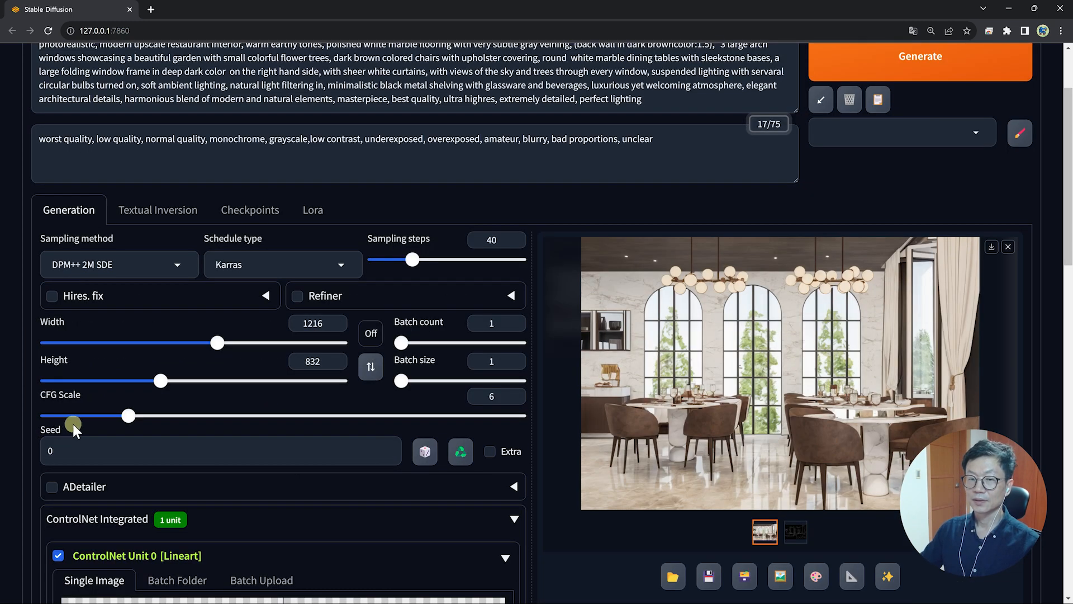
pyautogui.click(425, 454)
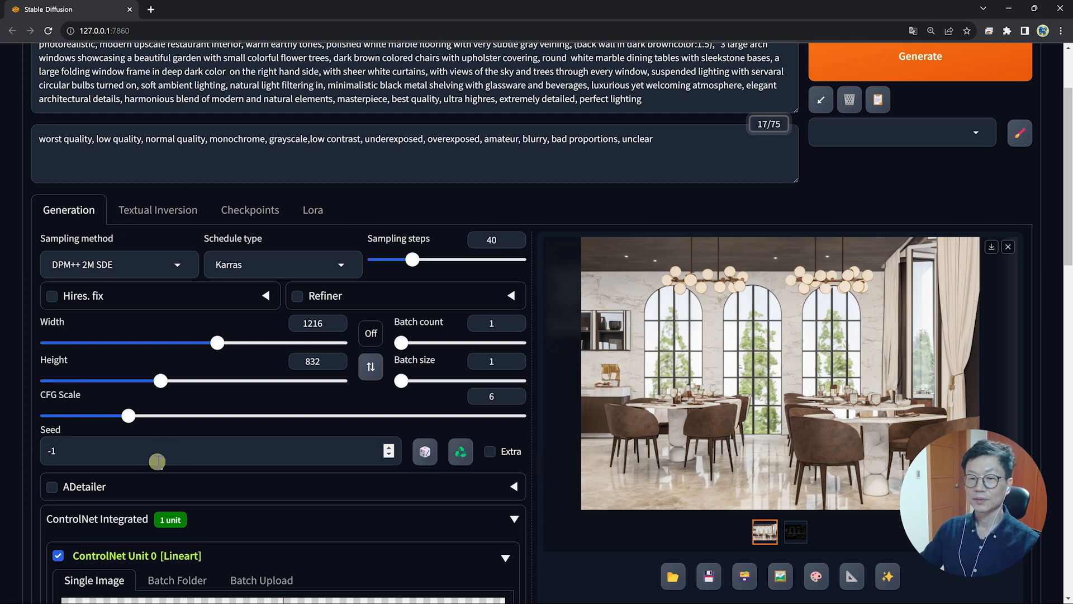
pyautogui.doubleClick(494, 323)
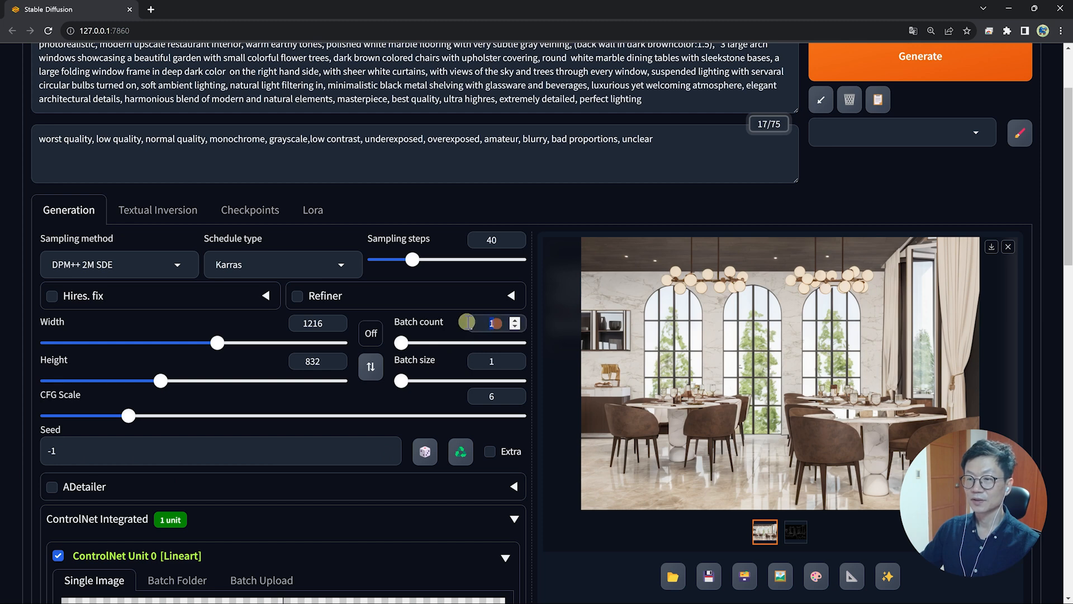
pyautogui.click(925, 69)
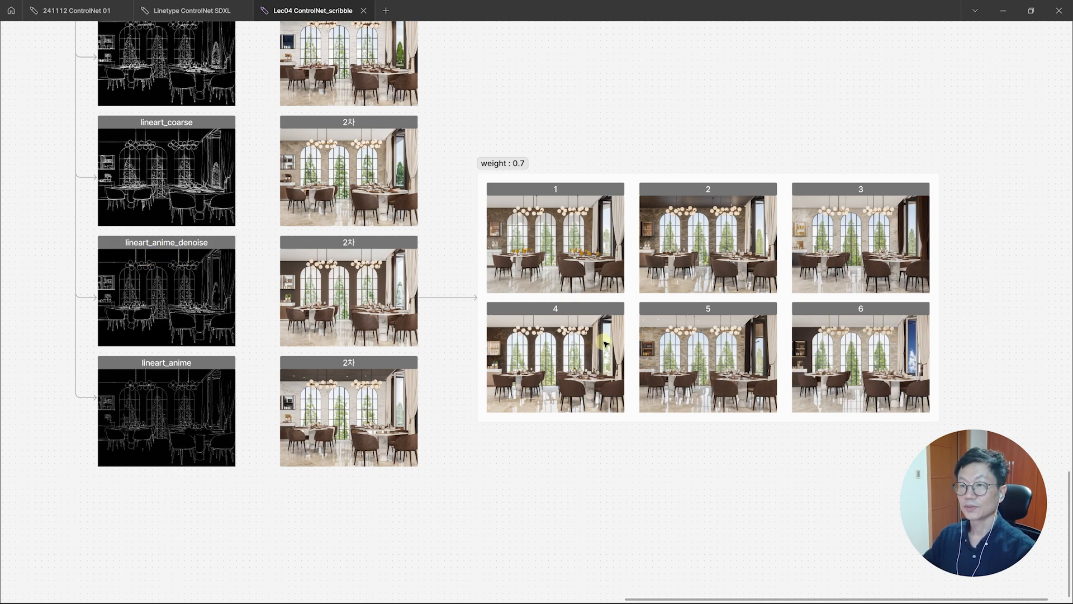
# - On the FigJam board, compare the six numbered renders made at weight 0.7, checking walls, curtains and windows
pyautogui.scroll(3, 597, 342)
pyautogui.moveTo(581, 355); pyautogui.dragTo(399, 342)
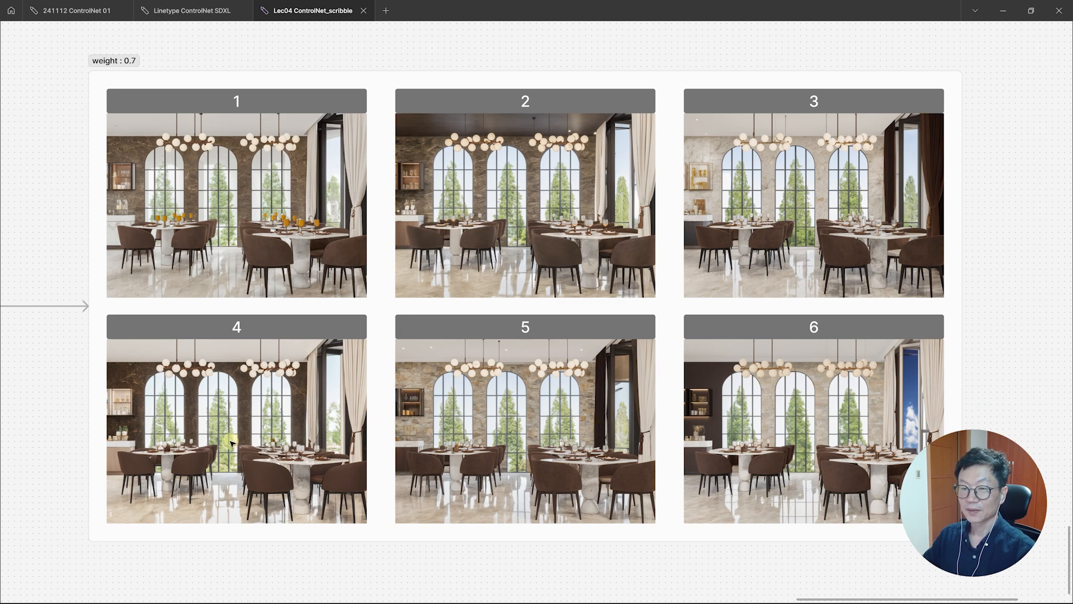
pyautogui.scroll(3, 313, 414)
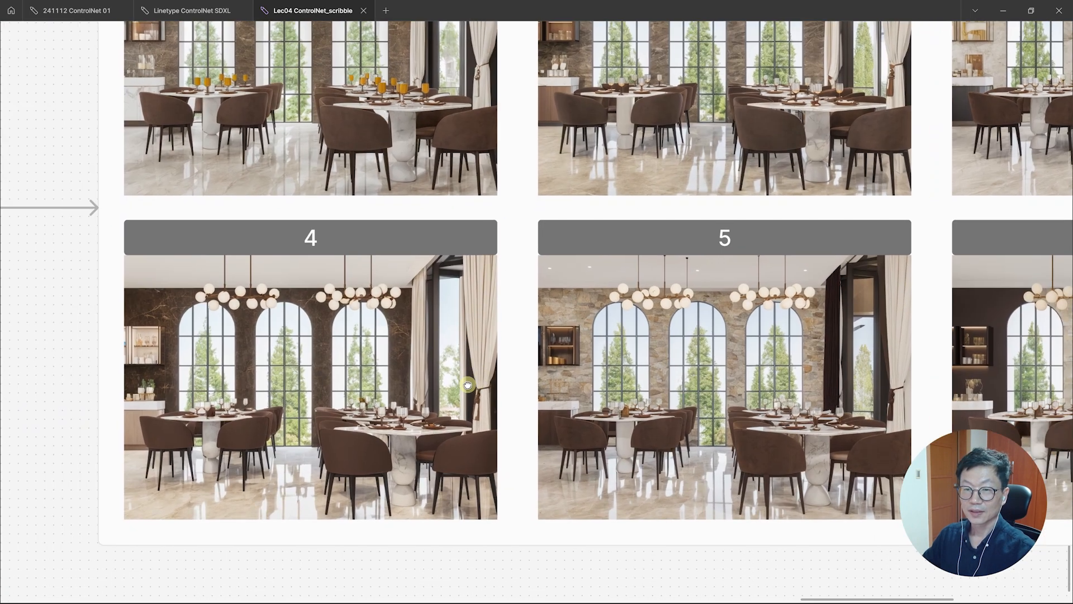
pyautogui.scroll(1, 447, 428)
pyautogui.hscroll(5, 517, 431)
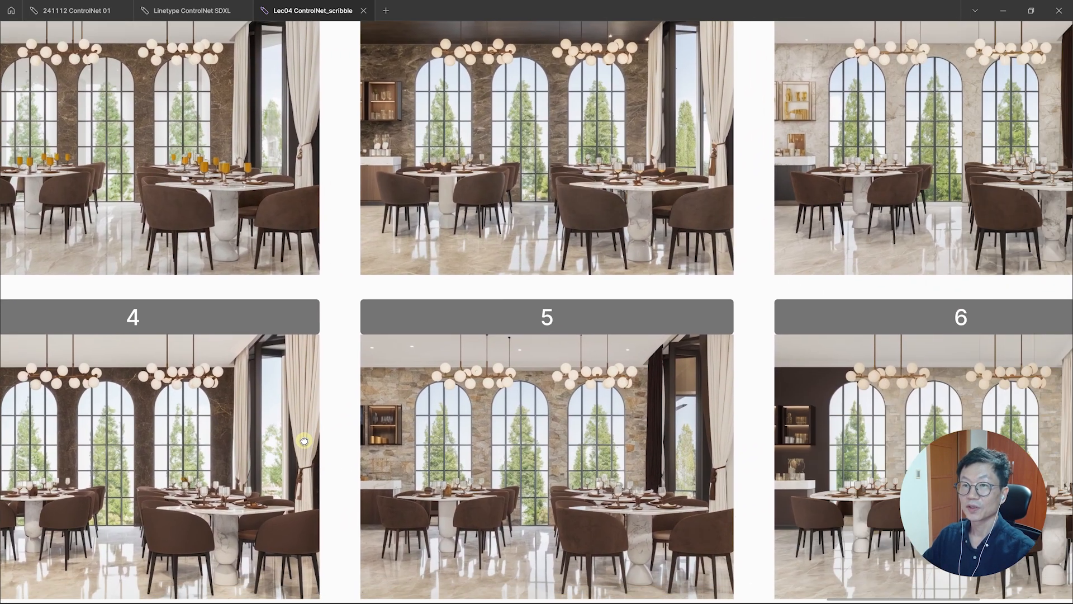
pyautogui.scroll(-1, 374, 385)
pyautogui.hscroll(-5, 709, 348)
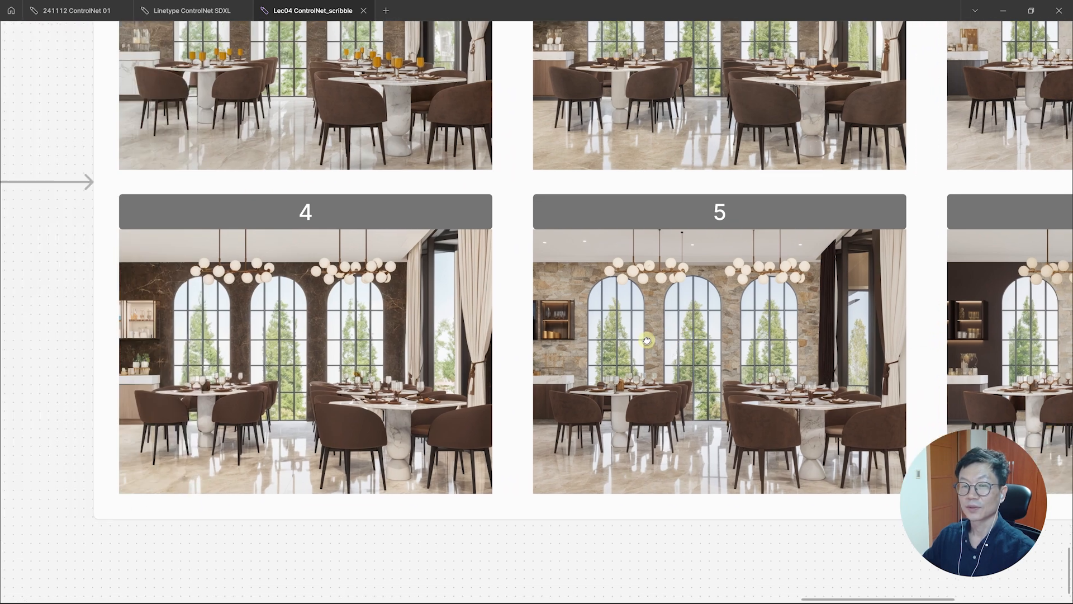
# - Change the fill of the header above render 4 to blue and deselect it
pyautogui.click(394, 213)
pyautogui.click(223, 159)
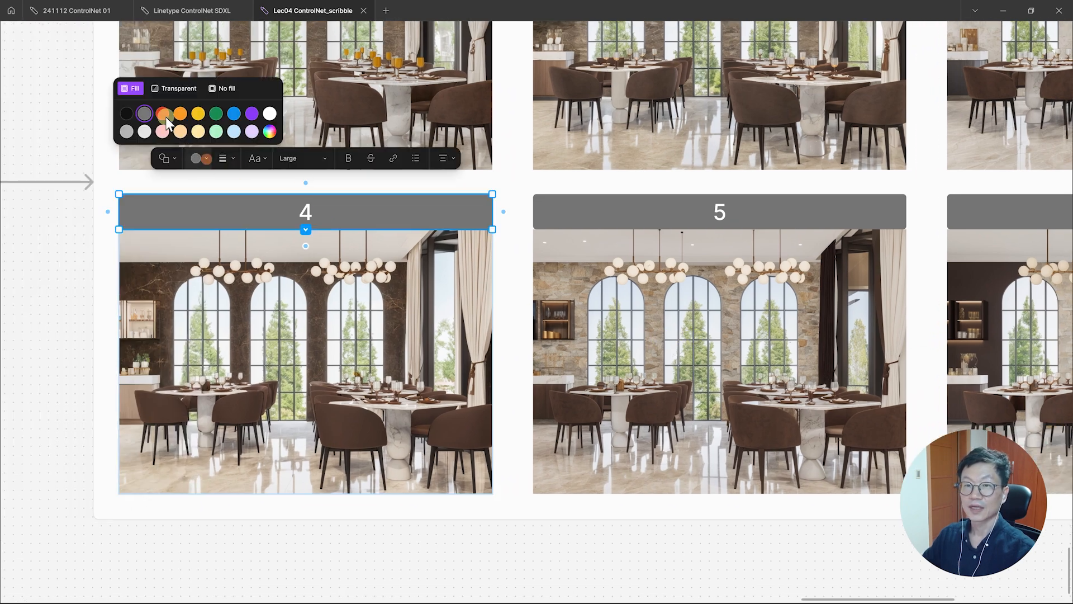
pyautogui.click(236, 113)
pyautogui.click(316, 543)
pyautogui.scroll(3, 472, 457)
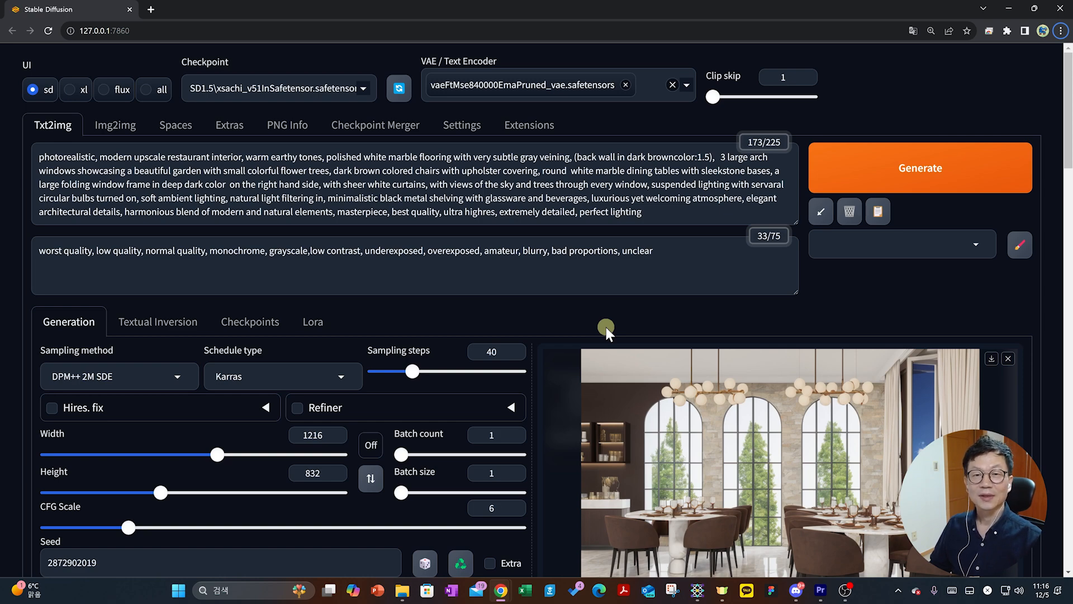
pyautogui.scroll(-13, 434, 309)
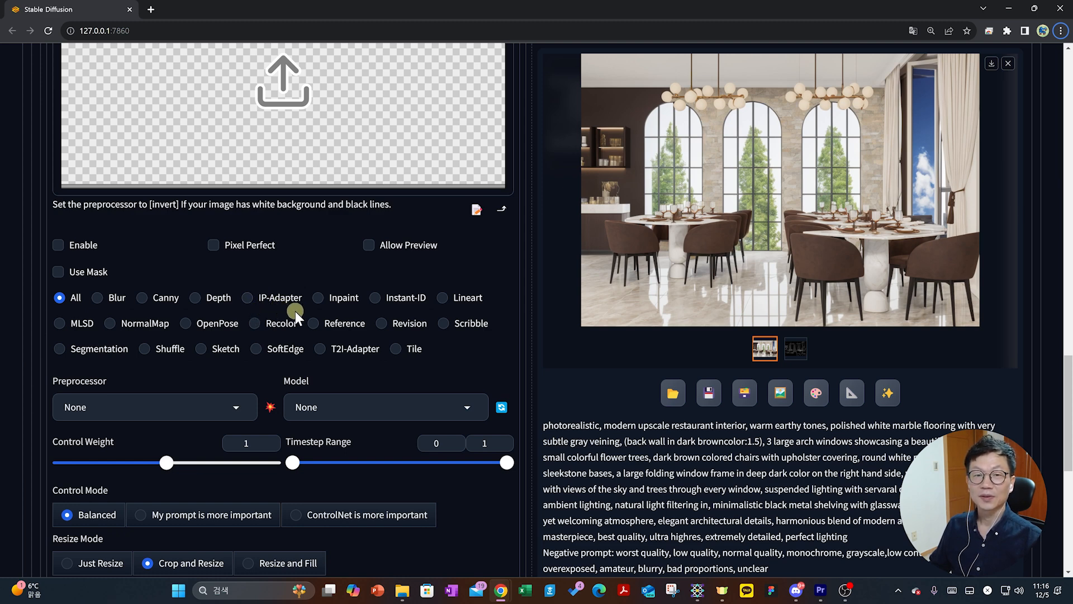
pyautogui.scroll(3, 215, 319)
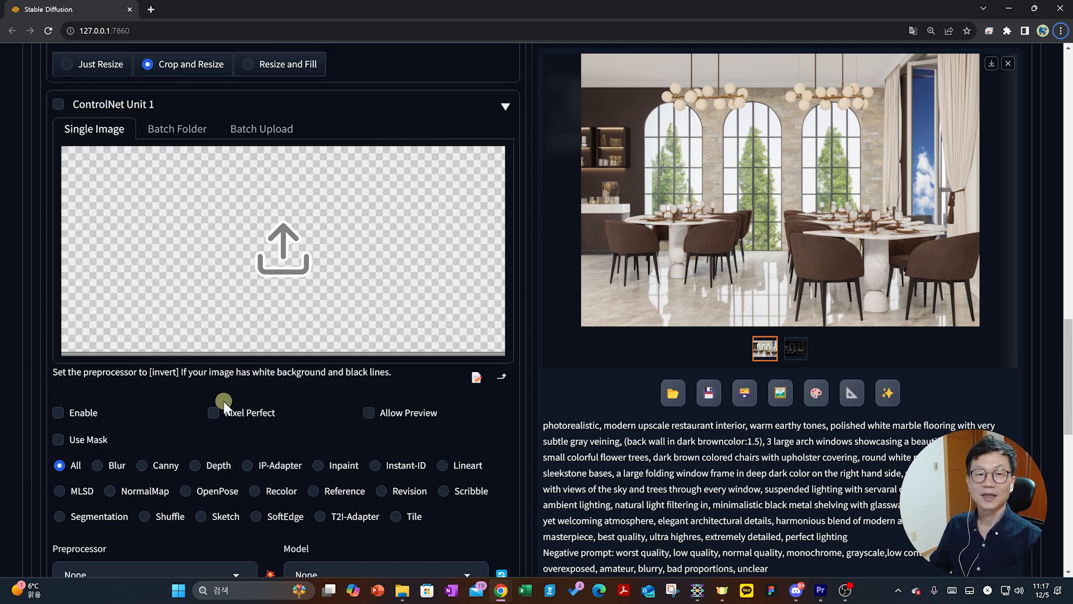
pyautogui.press('Home')
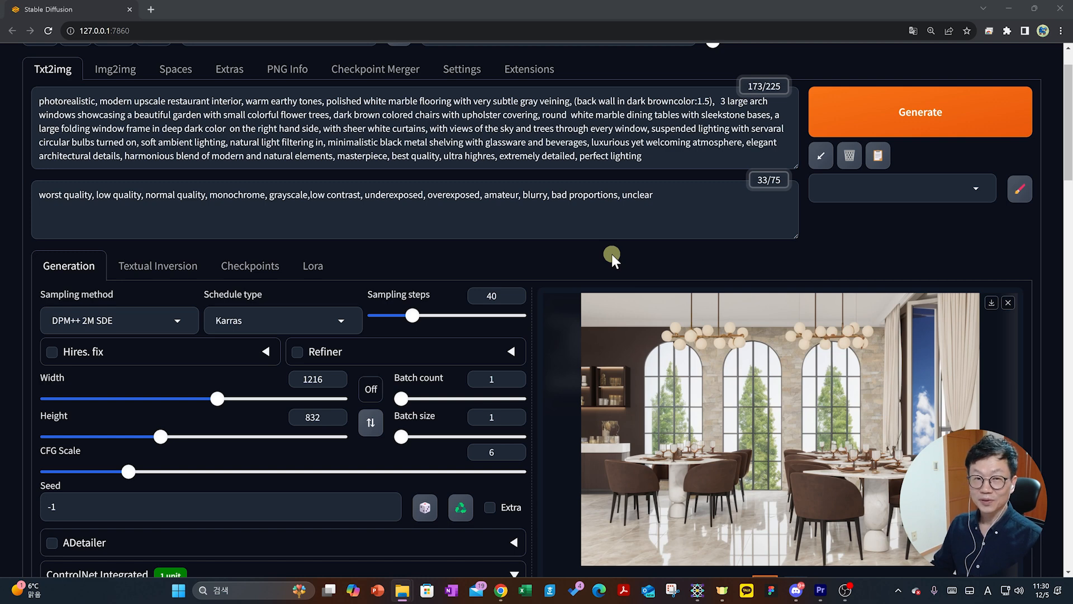
# - Replace the line drawing in ControlNet Unit 0 with the dark-walled restaurant render and preview its lineart_anime_denoise map
pyautogui.scroll(-8, 612, 254)
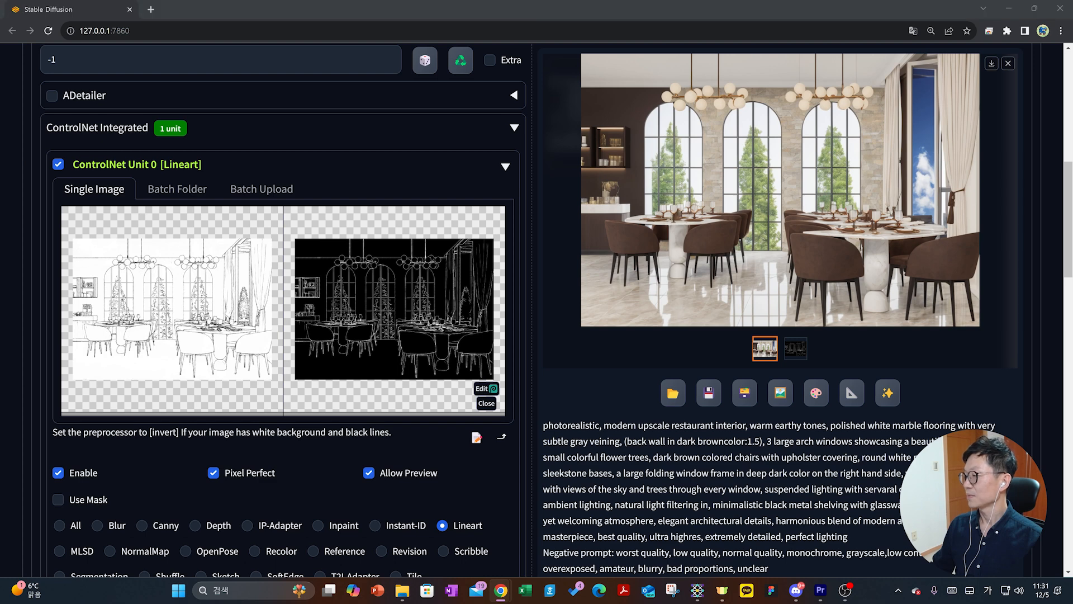
pyautogui.moveTo(828, 101); pyautogui.dragTo(180, 301)
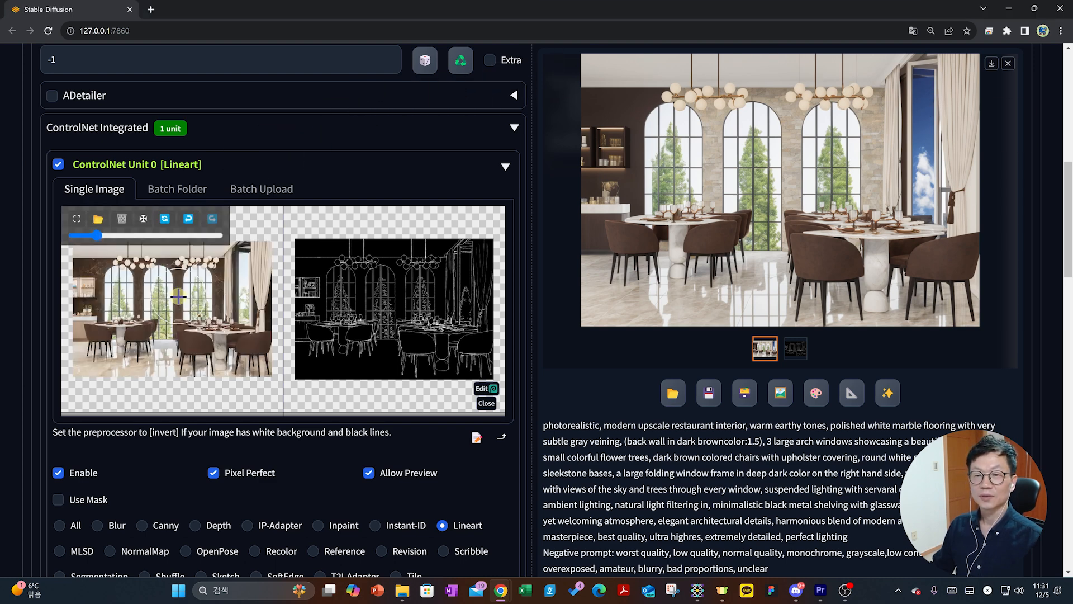
pyautogui.scroll(-2, 390, 442)
pyautogui.scroll(-1, 393, 476)
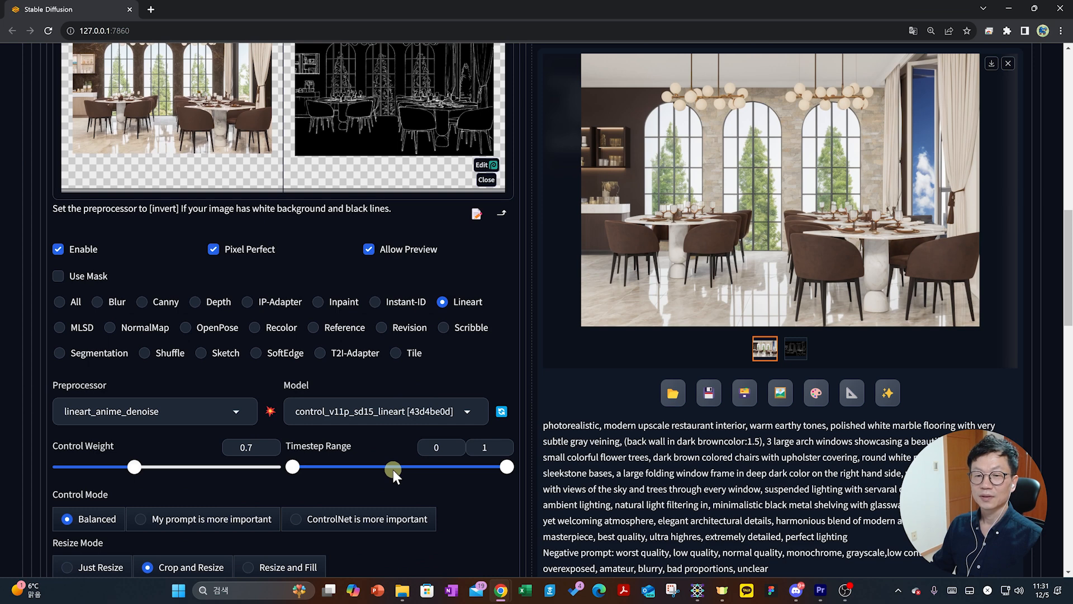
pyautogui.click(271, 414)
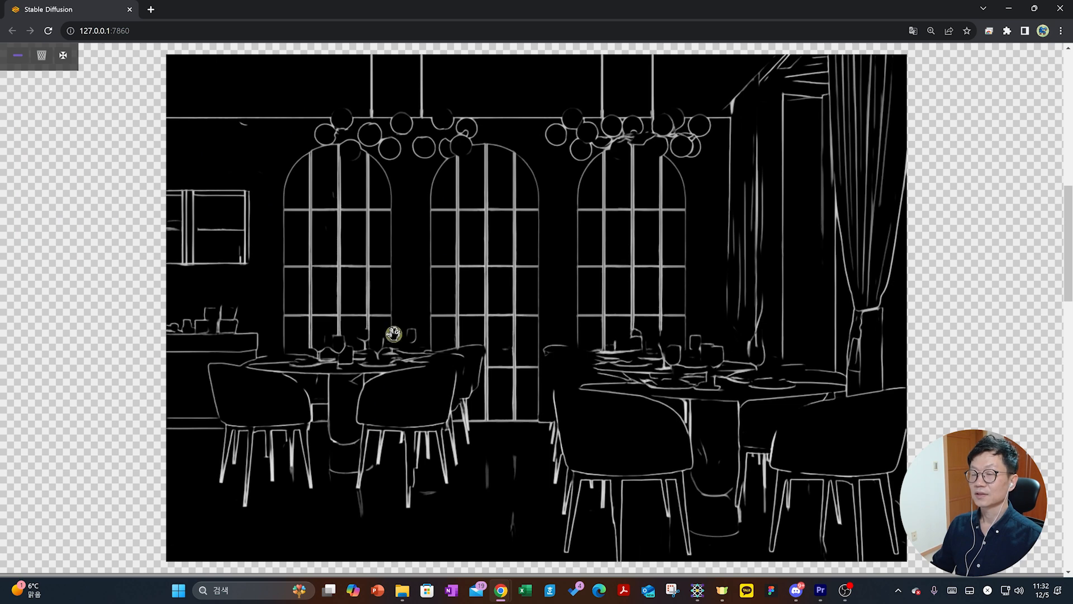
# - Leave the full-screen lineart map and generate a new restaurant render with the current prompt and batch count 1
pyautogui.click(18, 56)
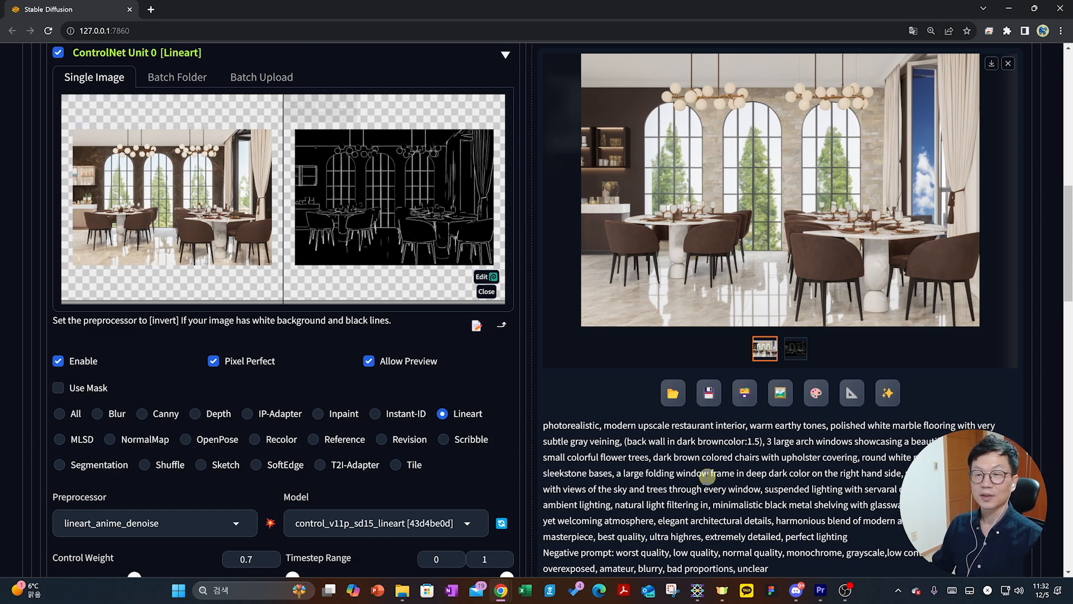
pyautogui.scroll(5, 700, 481)
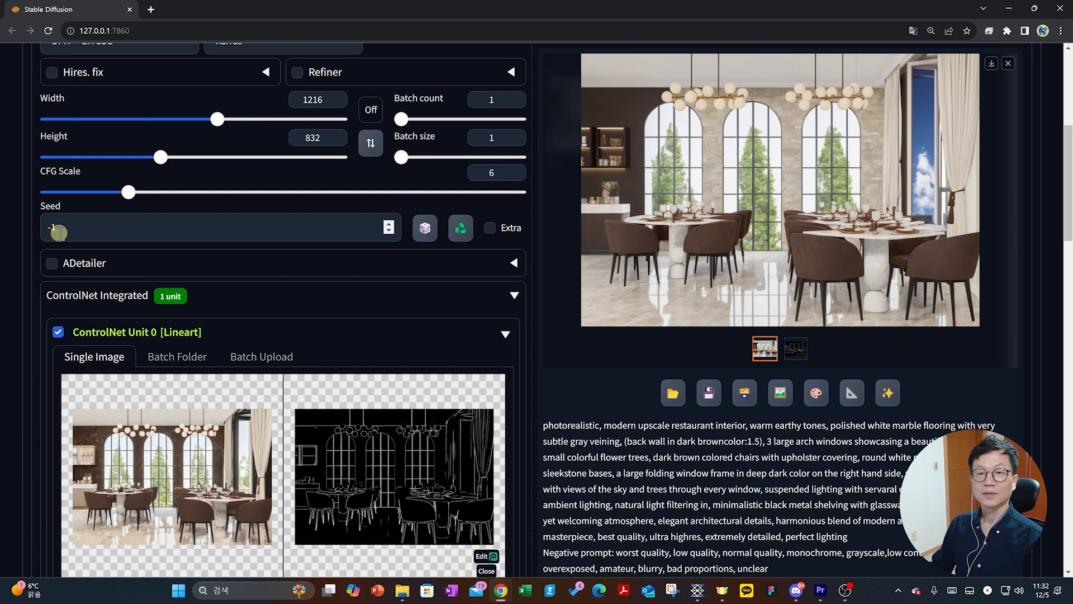
pyautogui.doubleClick(495, 99)
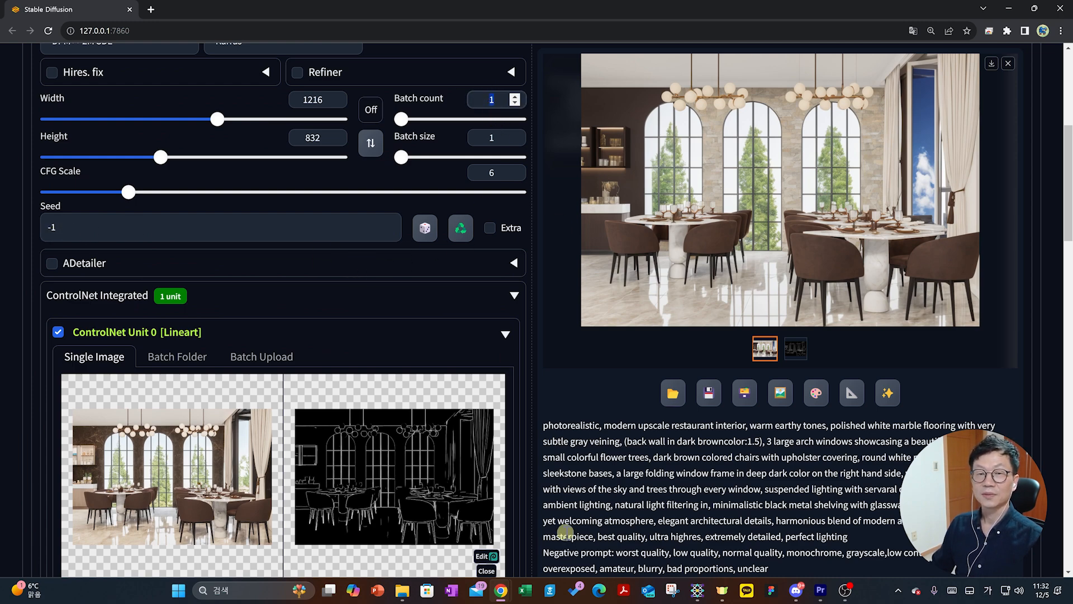
pyautogui.scroll(3, 566, 527)
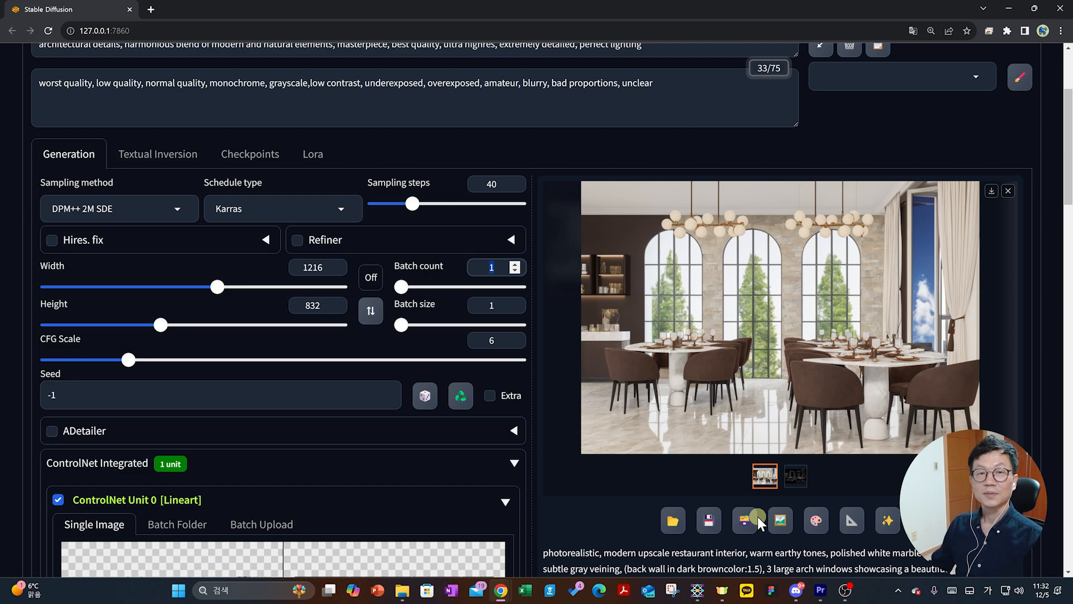
pyautogui.scroll(3, 757, 517)
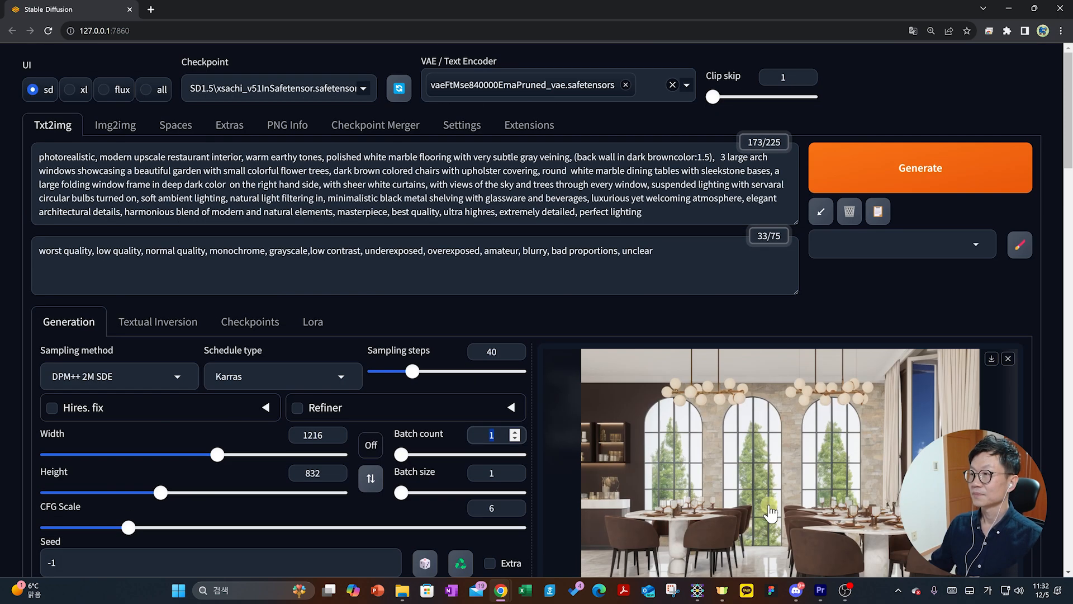
pyautogui.click(912, 171)
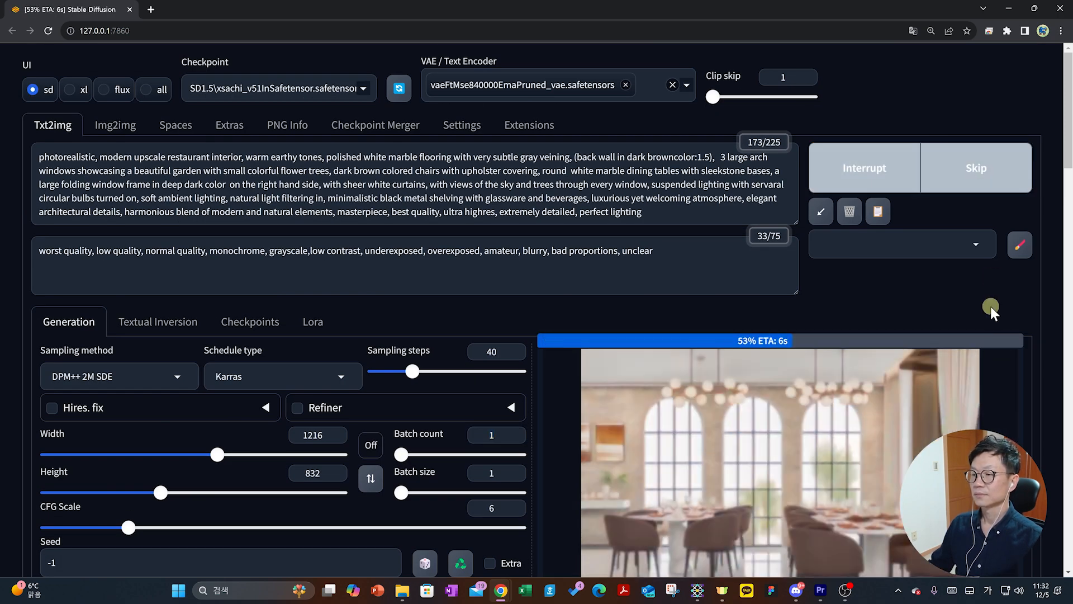
# - Examine the new restaurant render at enlarged size, checking its walls, windows and furniture, and return to the settings
pyautogui.scroll(-2, 662, 432)
pyautogui.click(662, 431)
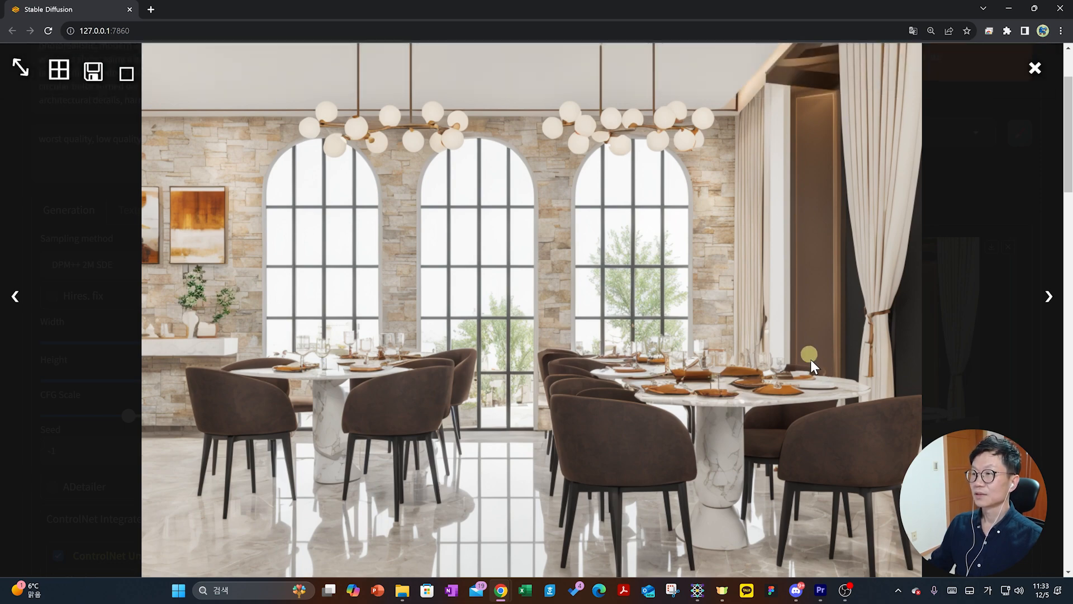
pyautogui.click(801, 314)
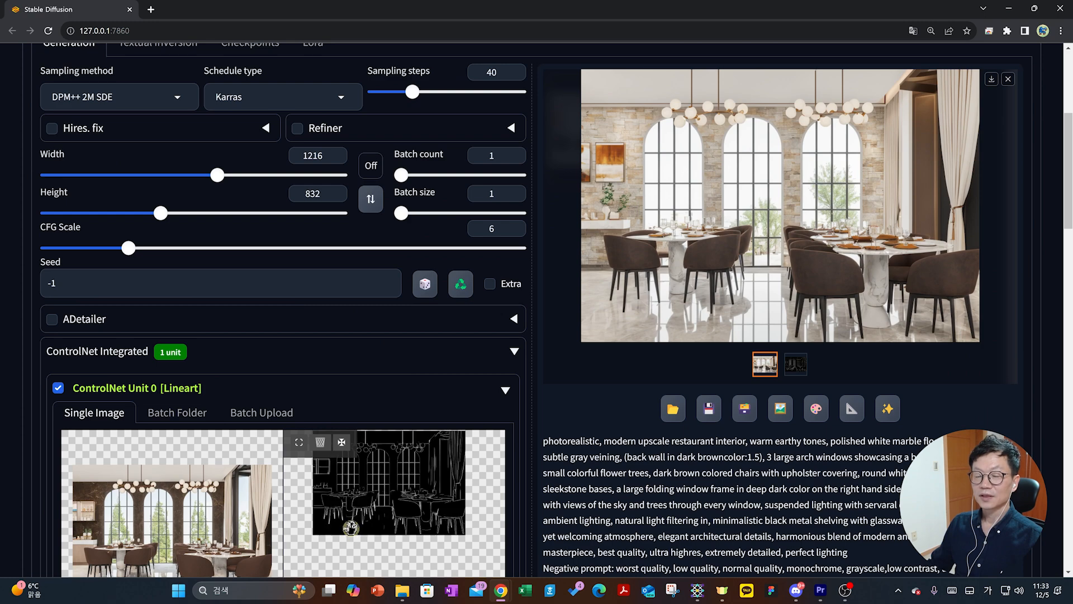
# - Switch to the Notion practice page and widen the smaller restaurant line drawing above the Santorini photo to the full column width
pyautogui.scroll(-10, 606, 456)
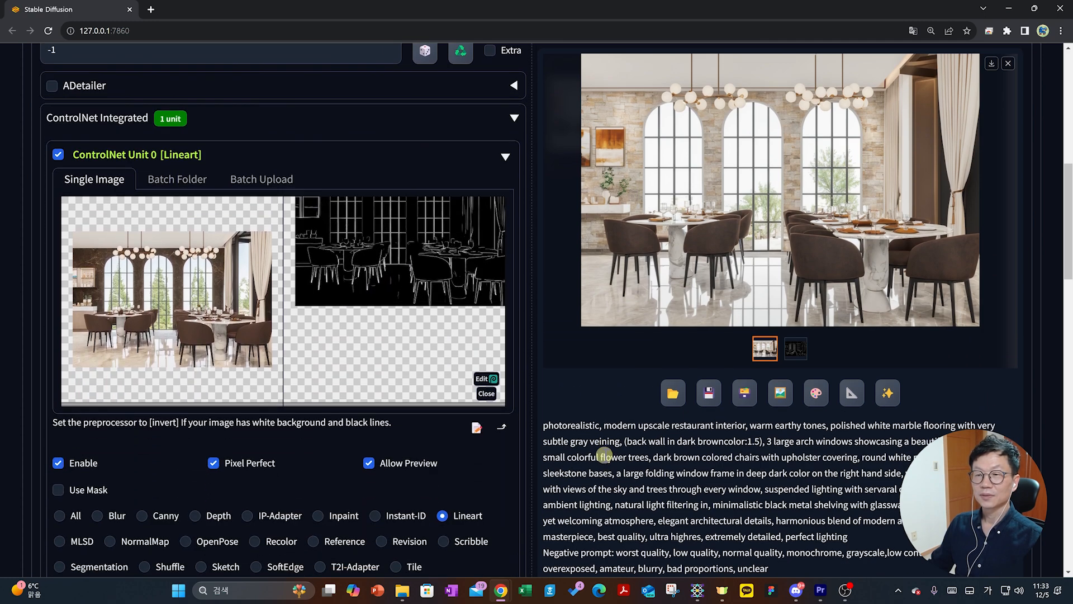
pyautogui.scroll(-8, 605, 455)
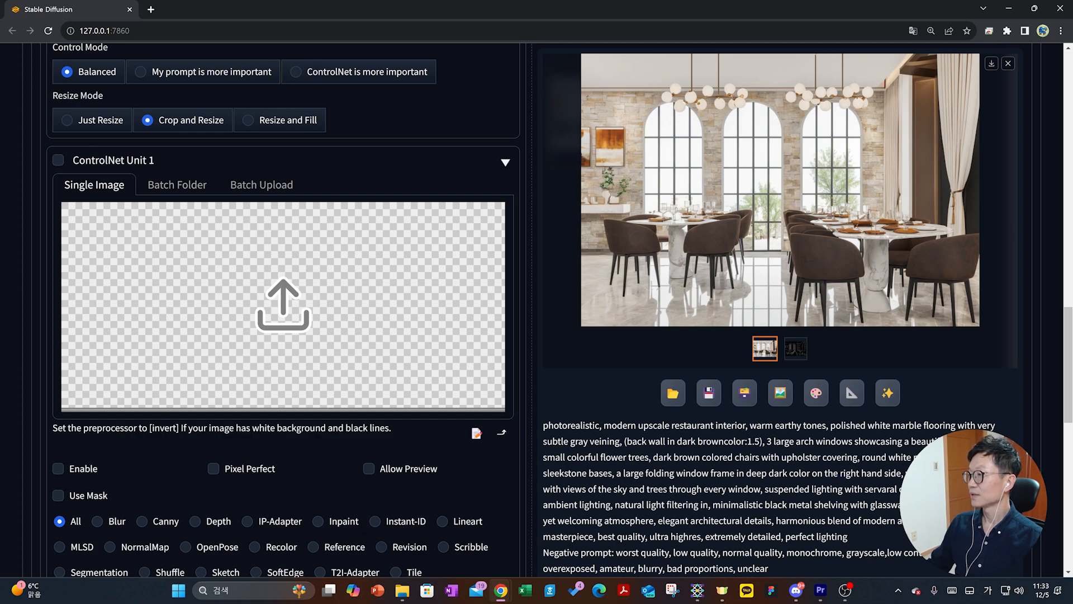
pyautogui.hotkey('alt', 'Tab')
pyautogui.scroll(-8, 858, 257)
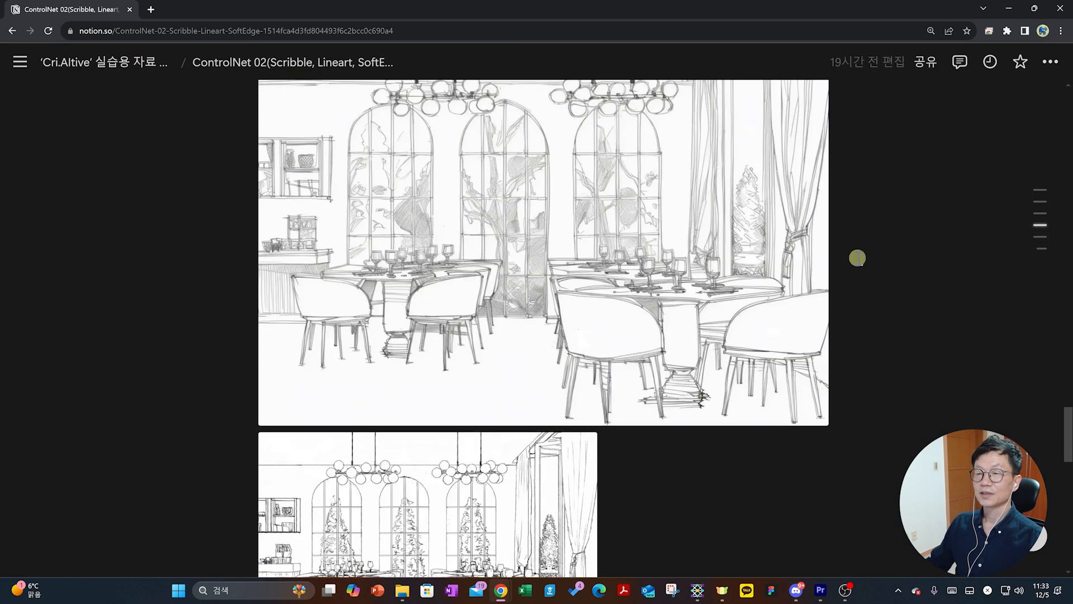
pyautogui.scroll(-5, 858, 258)
pyautogui.moveTo(599, 347); pyautogui.dragTo(826, 346)
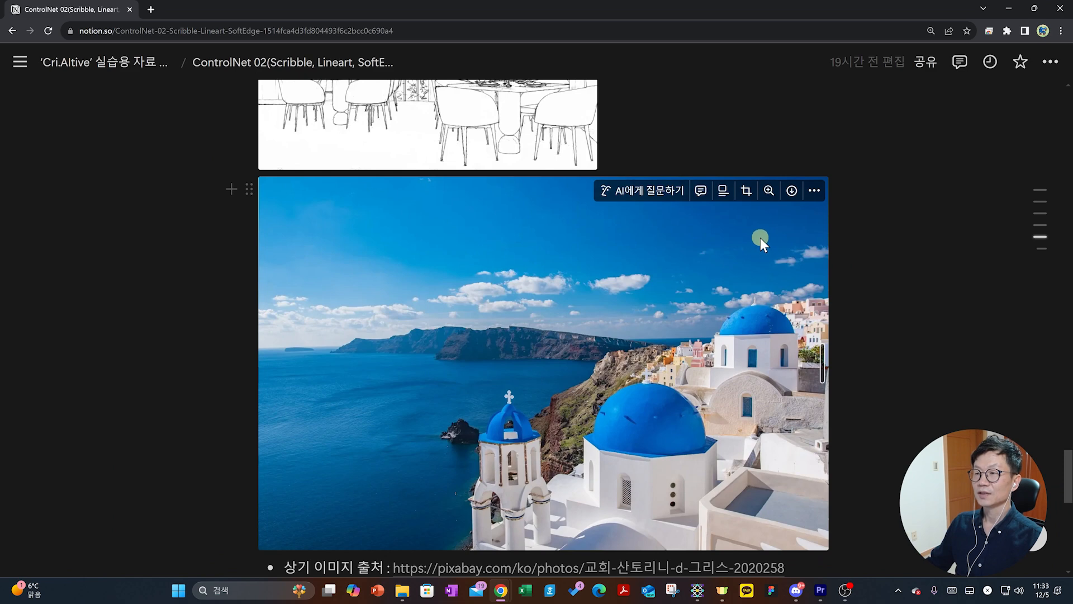
# - Show the additional actions for the Santorini photo, dismiss them and return to the Stable Diffusion window
pyautogui.scroll(-1, 815, 146)
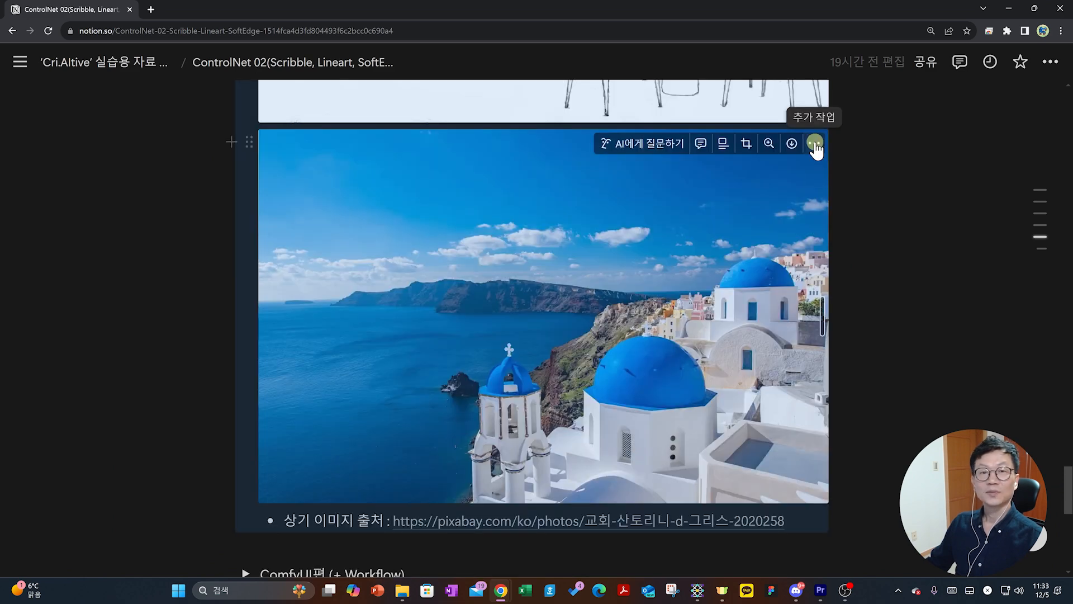
pyautogui.click(815, 143)
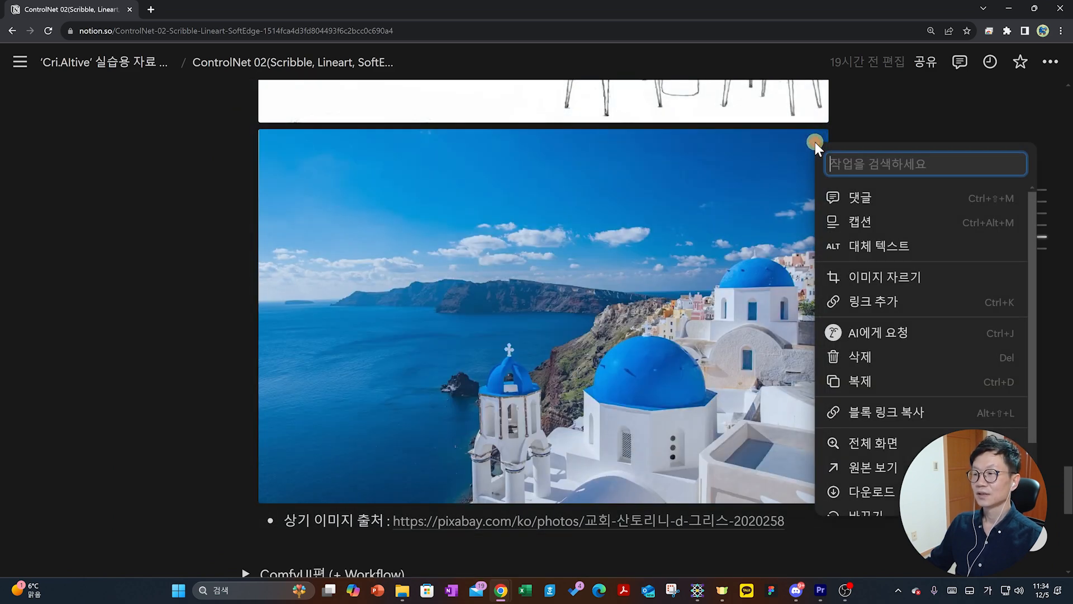
pyautogui.click(962, 125)
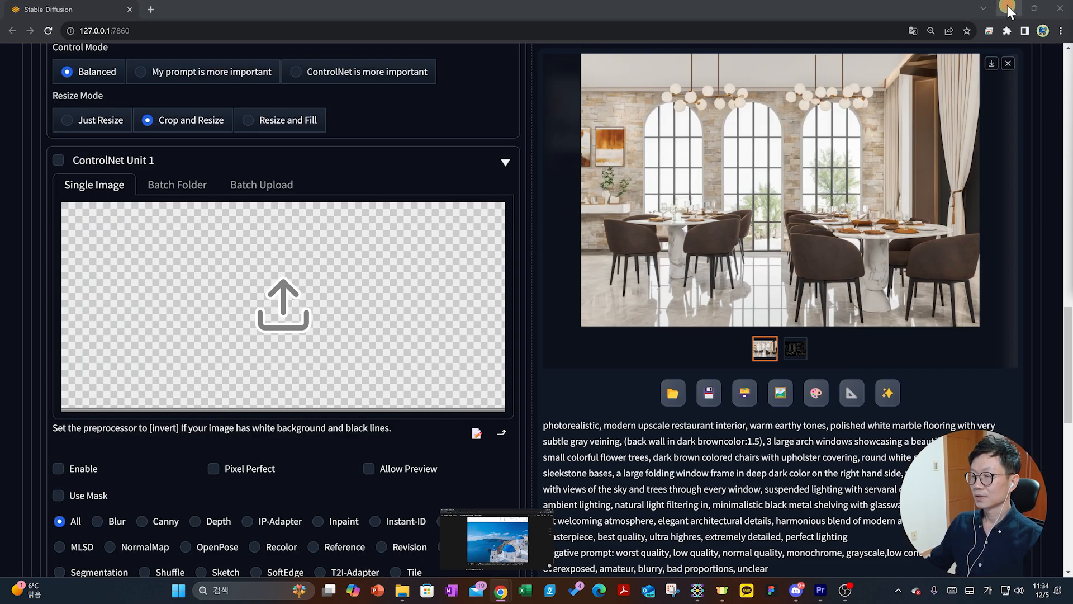
pyautogui.click(1010, 9)
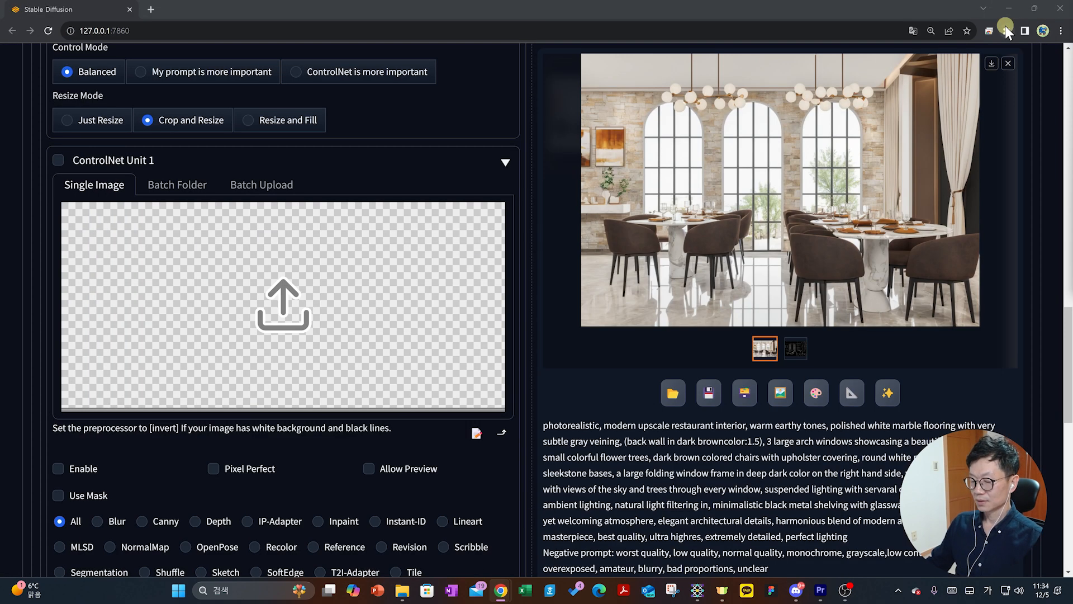
# - Enable ControlNet Unit 1 with the IP-Adapter control type, Pixel Perfect and Allow Preview
pyautogui.click(101, 186)
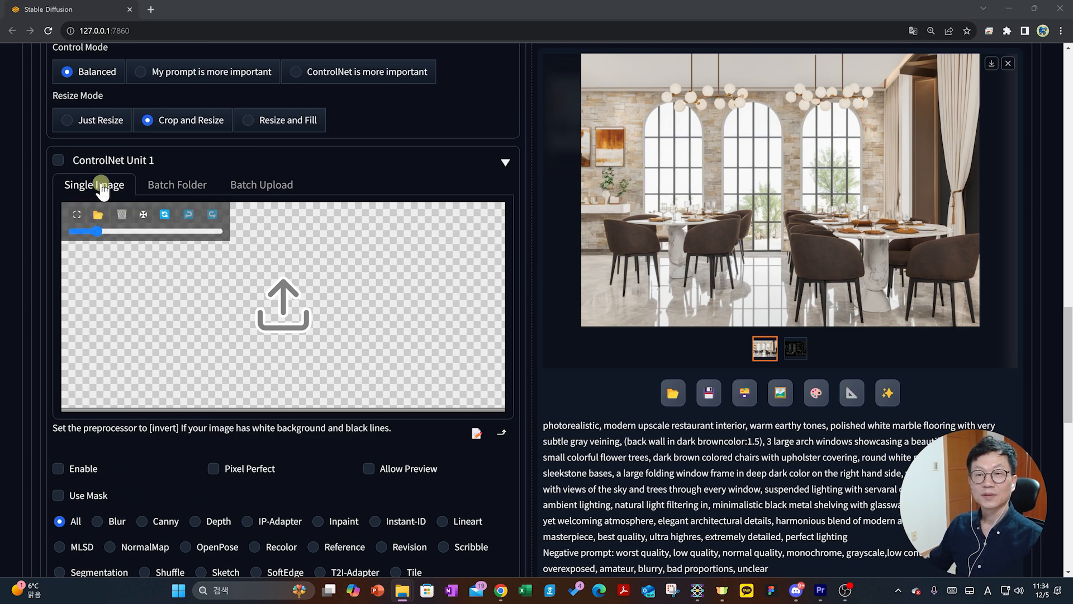
pyautogui.click(59, 159)
pyautogui.scroll(-4, 134, 207)
pyautogui.scroll(-1, 134, 207)
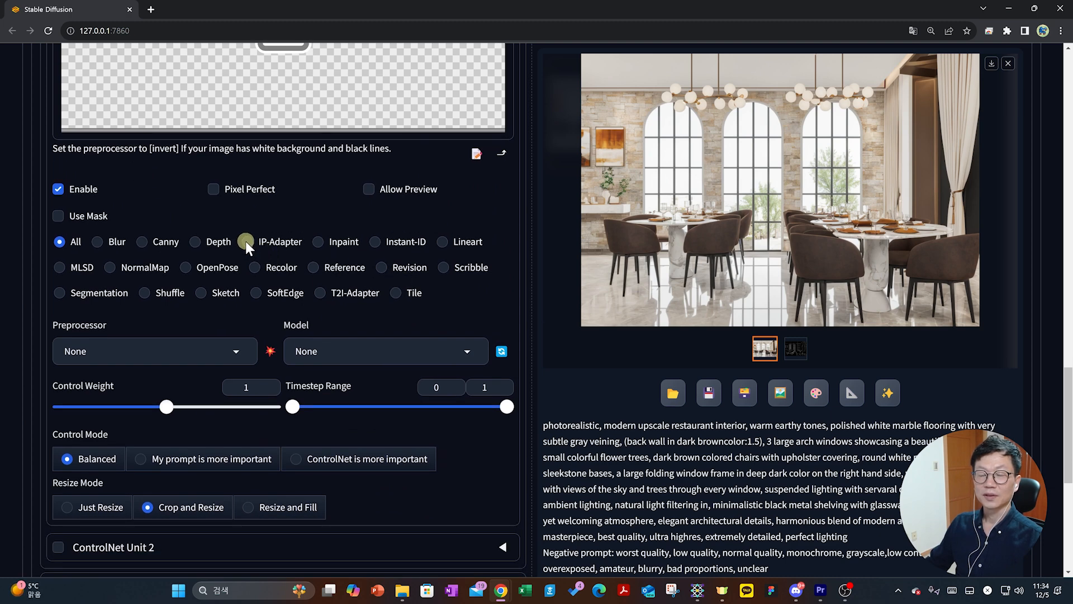
pyautogui.click(246, 241)
pyautogui.scroll(-1, 223, 185)
pyautogui.click(211, 137)
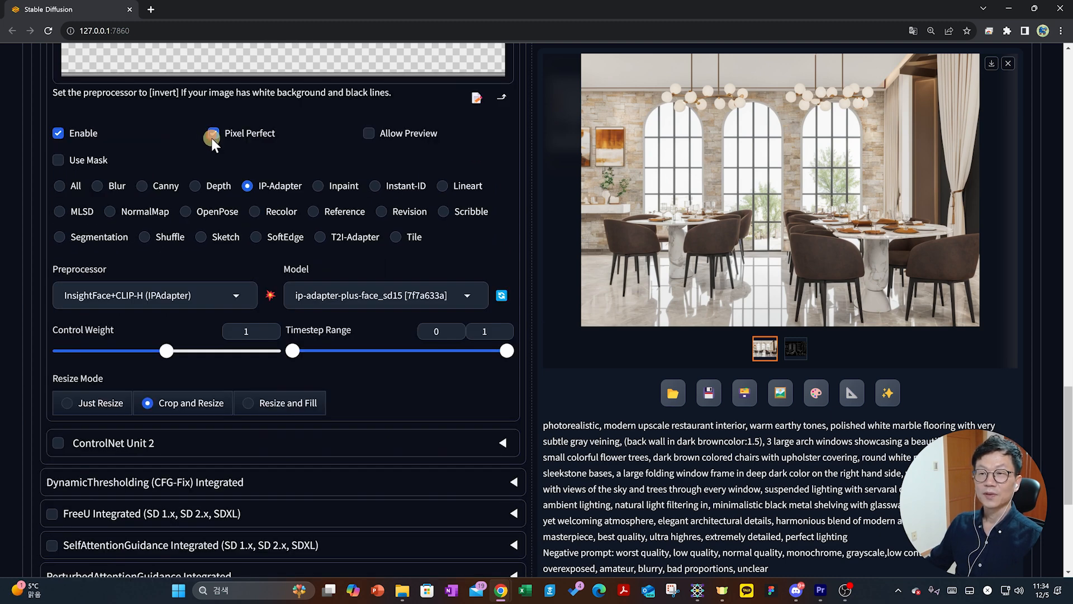
pyautogui.click(369, 133)
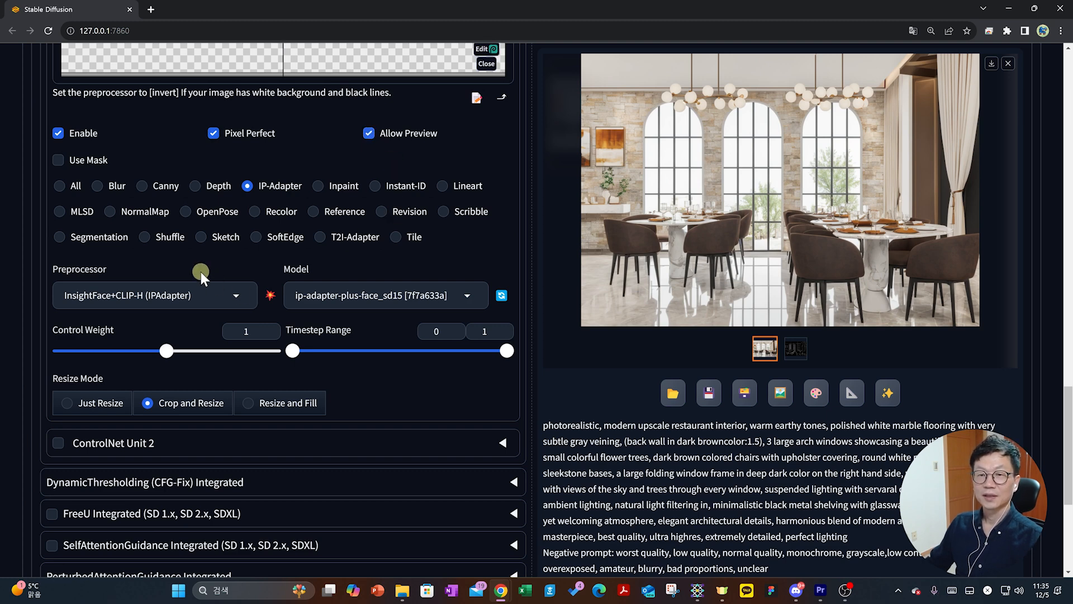
# - Set Unit 1's preprocessor to CLIP-ViT-H (IPAdapter) and its model to ip-adapter-plus_sd15 [836b5c2e]
pyautogui.scroll(-1, 192, 262)
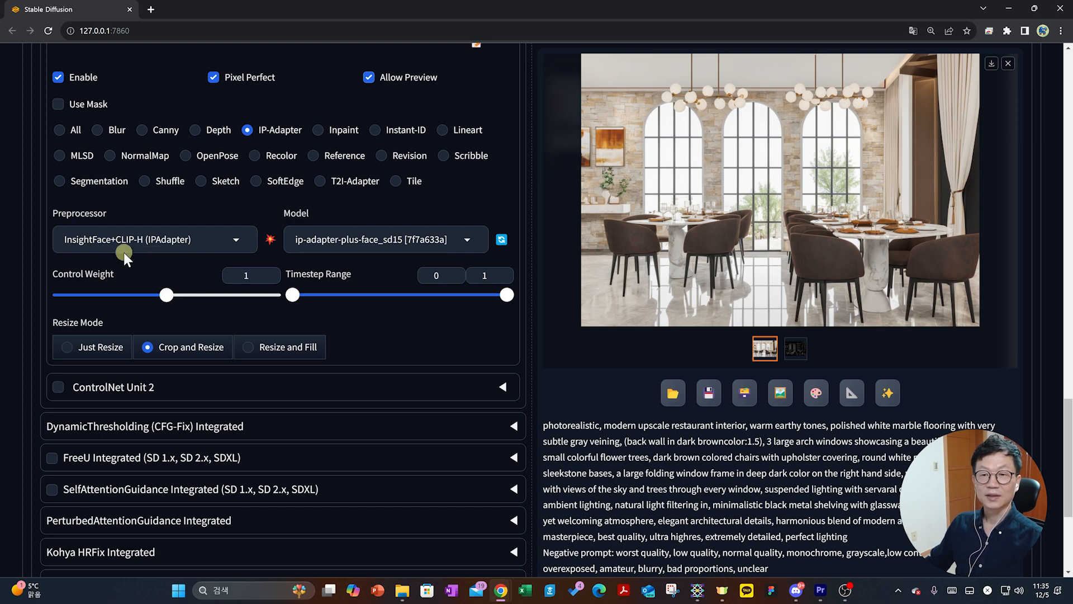
pyautogui.click(235, 241)
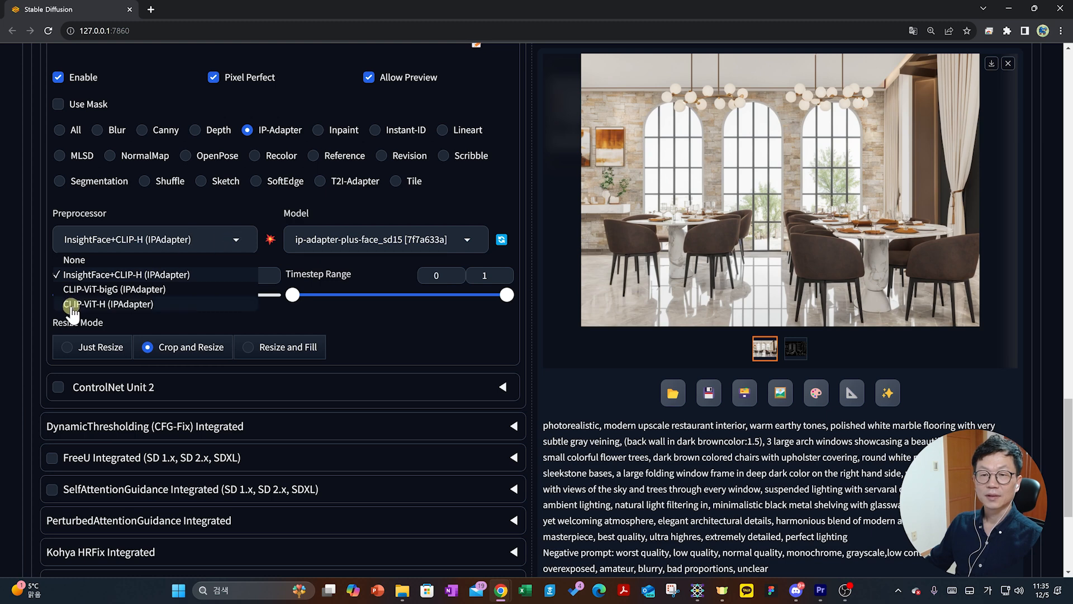
pyautogui.click(136, 305)
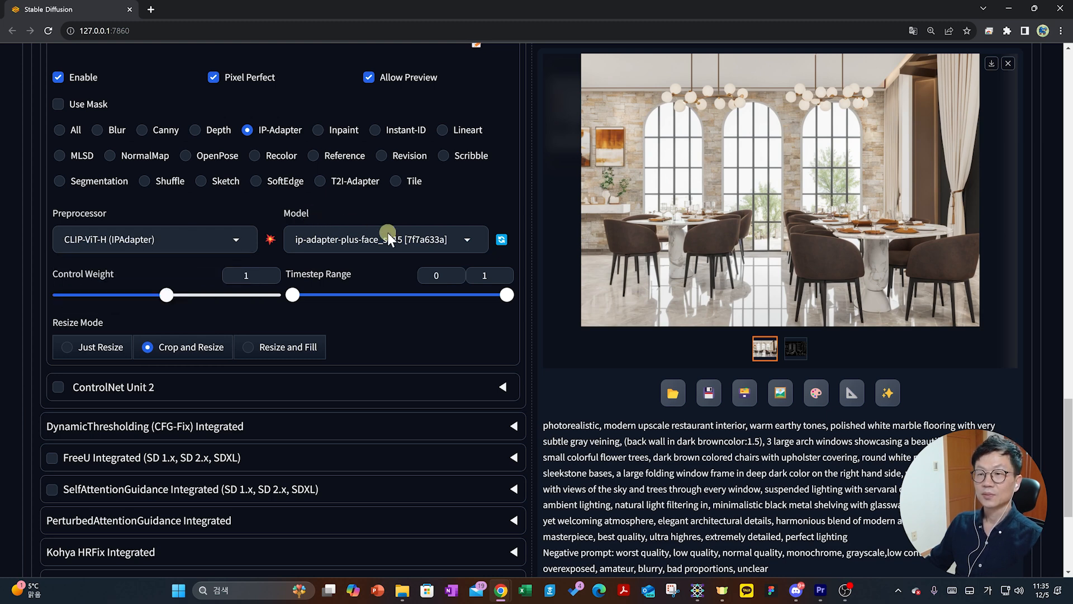
pyautogui.click(465, 239)
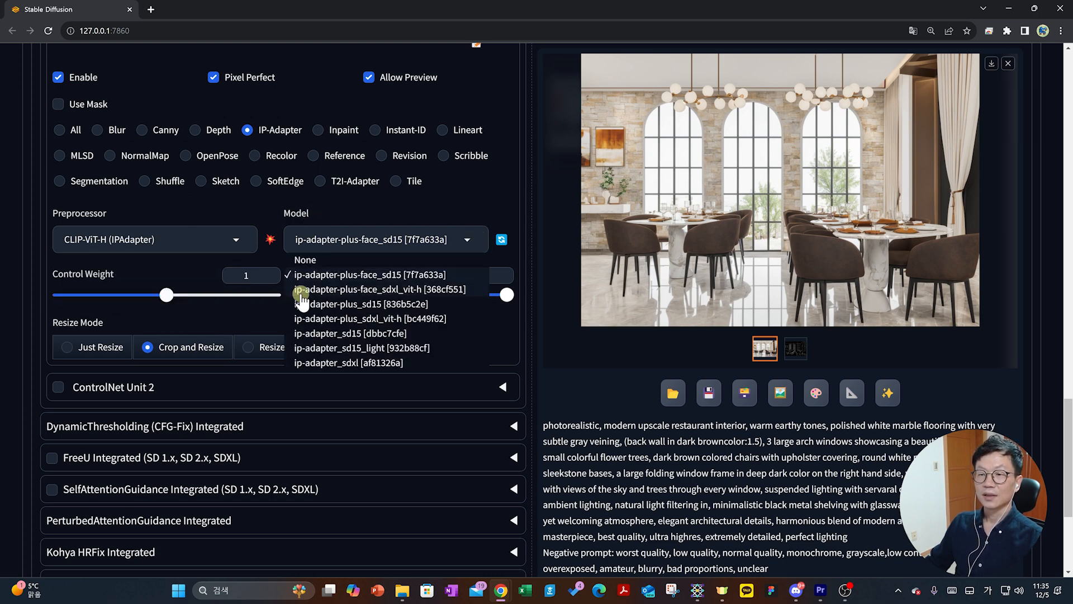
pyautogui.click(359, 304)
pyautogui.scroll(-1, 224, 279)
pyautogui.click(112, 239)
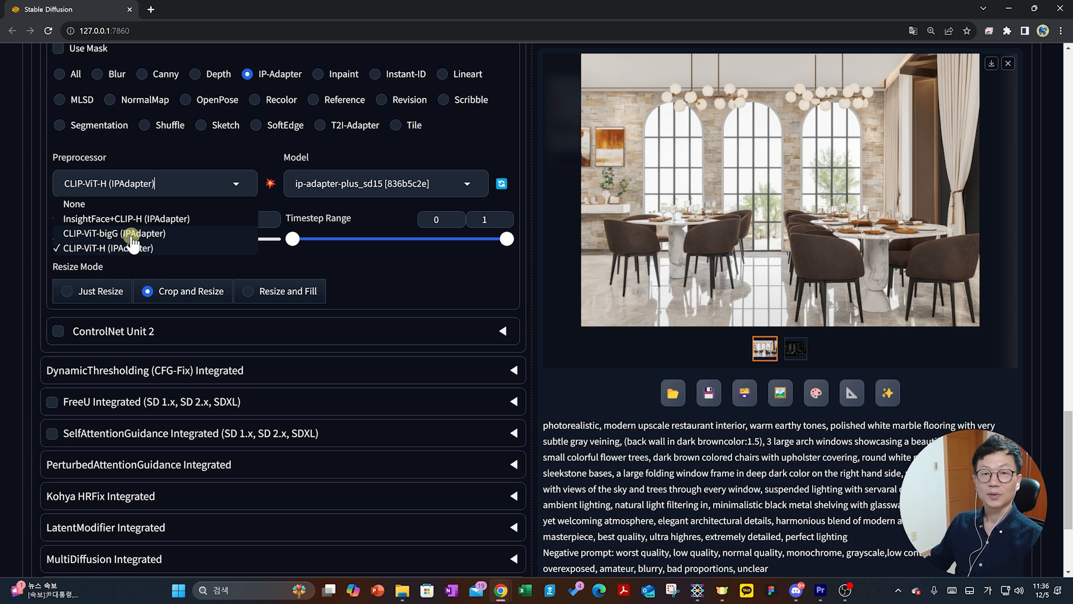
pyautogui.click(311, 209)
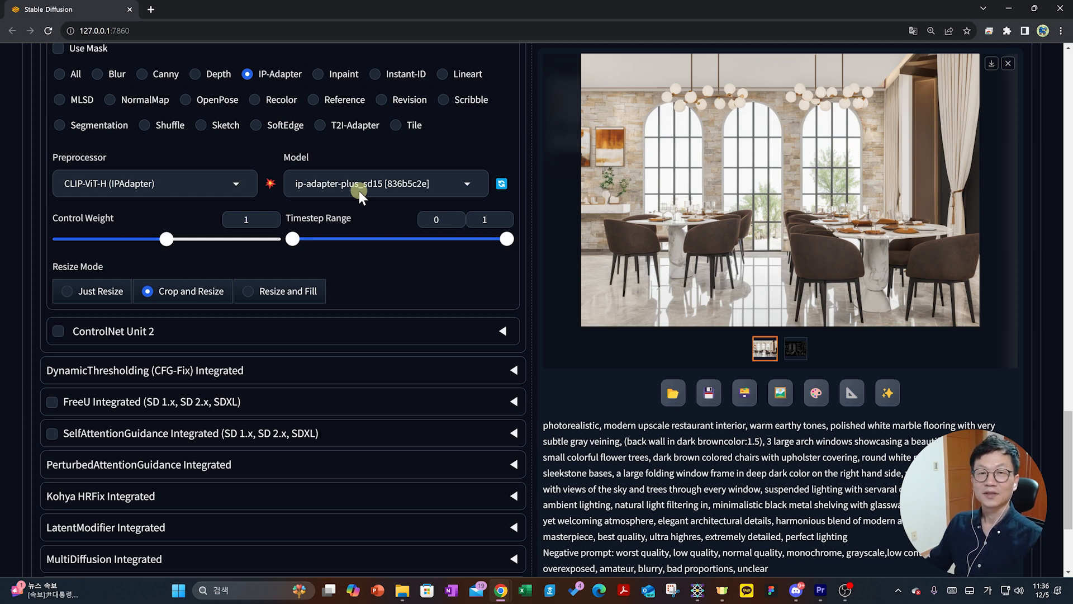
# - Load the Santorini photo as the Unit 1 image and run the preprocessor preview
pyautogui.scroll(-1, 385, 218)
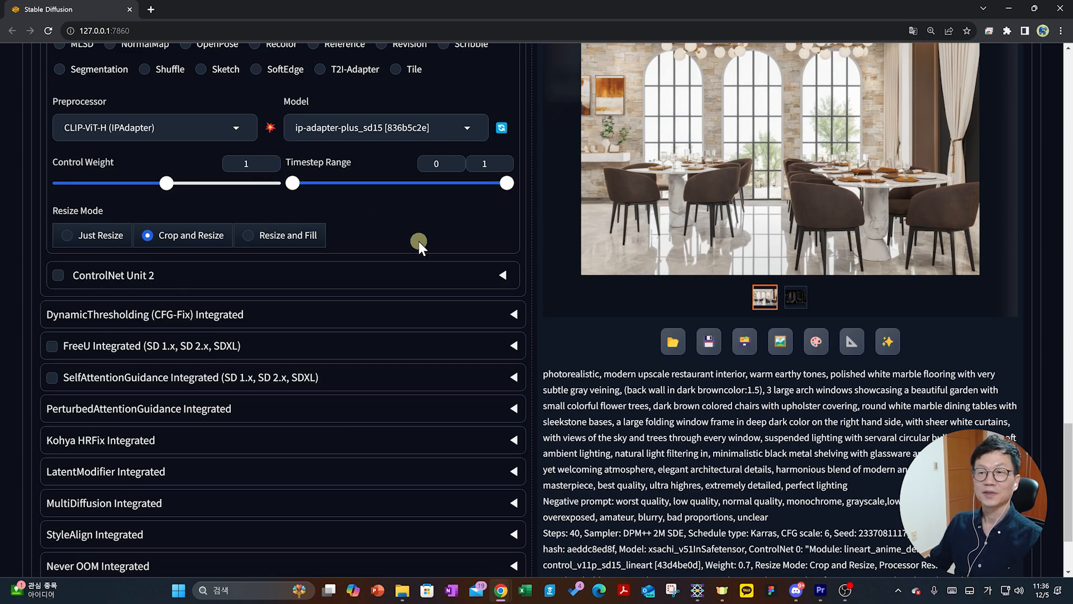
pyautogui.scroll(7, 421, 242)
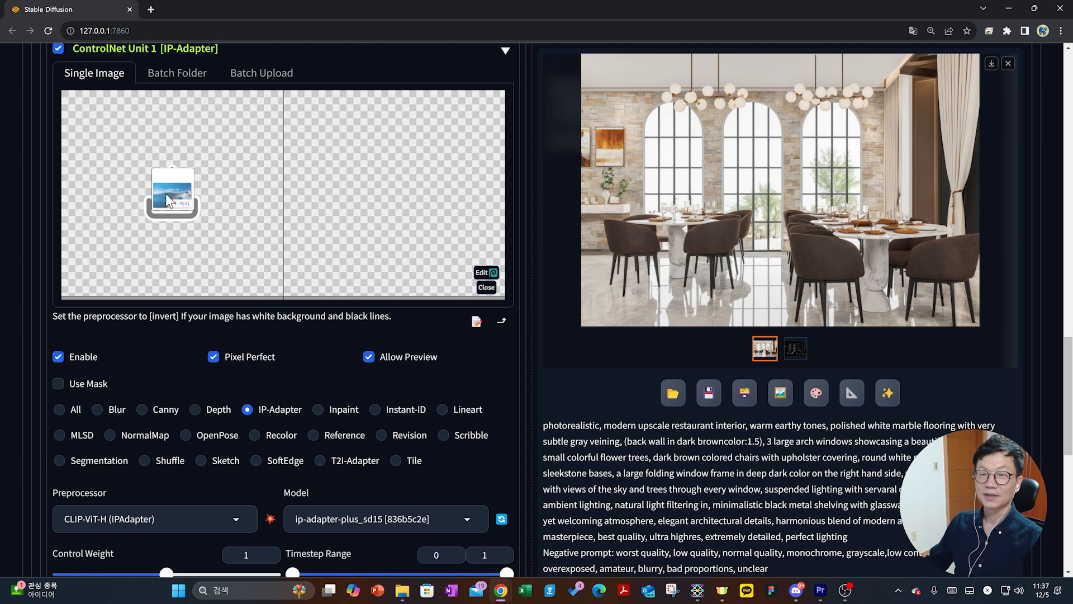
pyautogui.moveTo(166, 193); pyautogui.dragTo(166, 194)
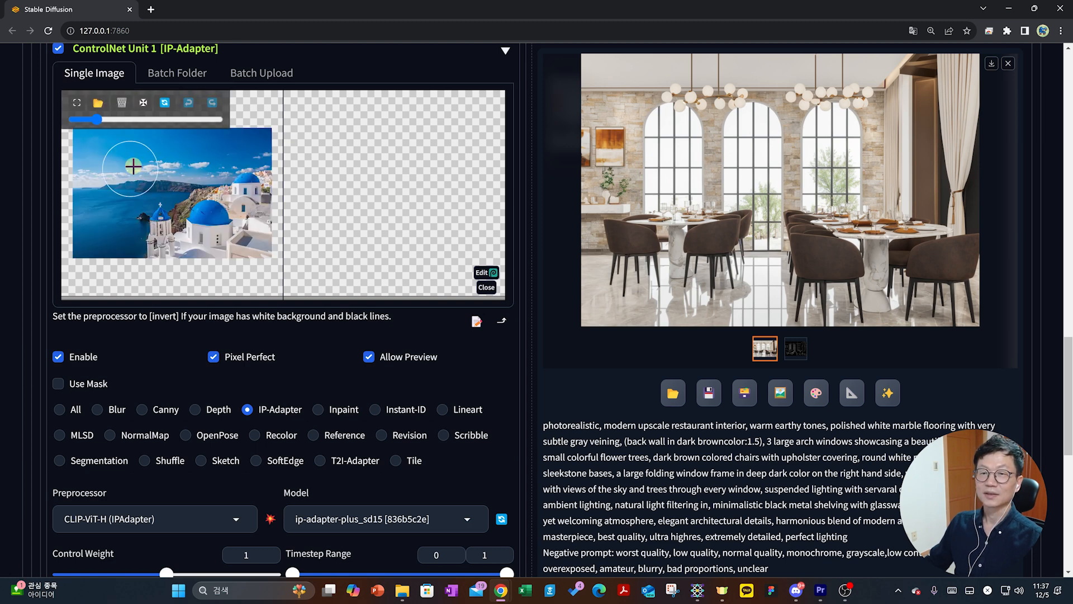
pyautogui.scroll(-1, 298, 459)
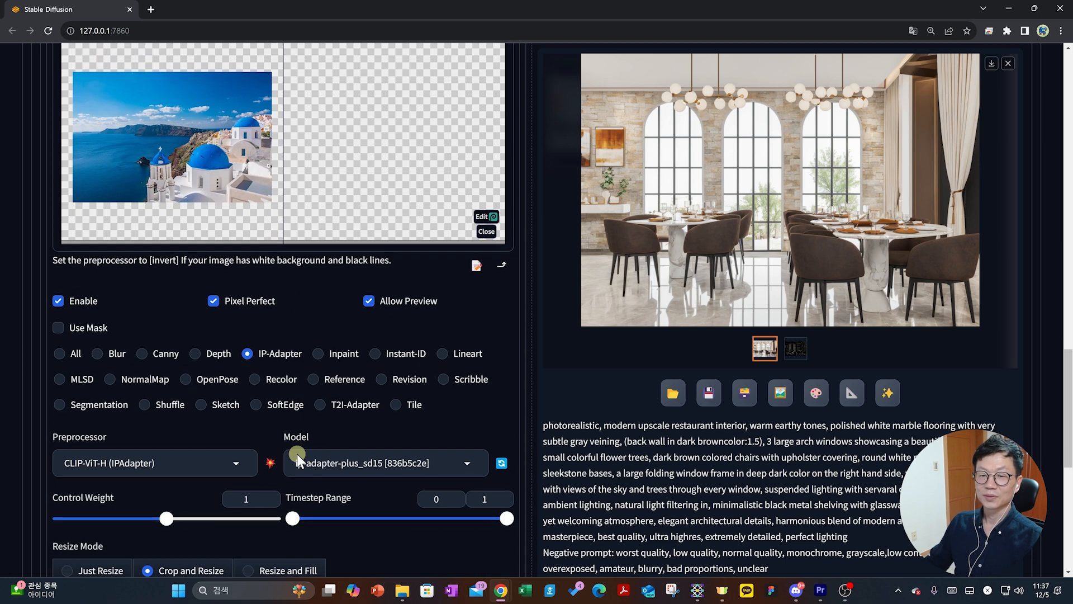
pyautogui.click(270, 465)
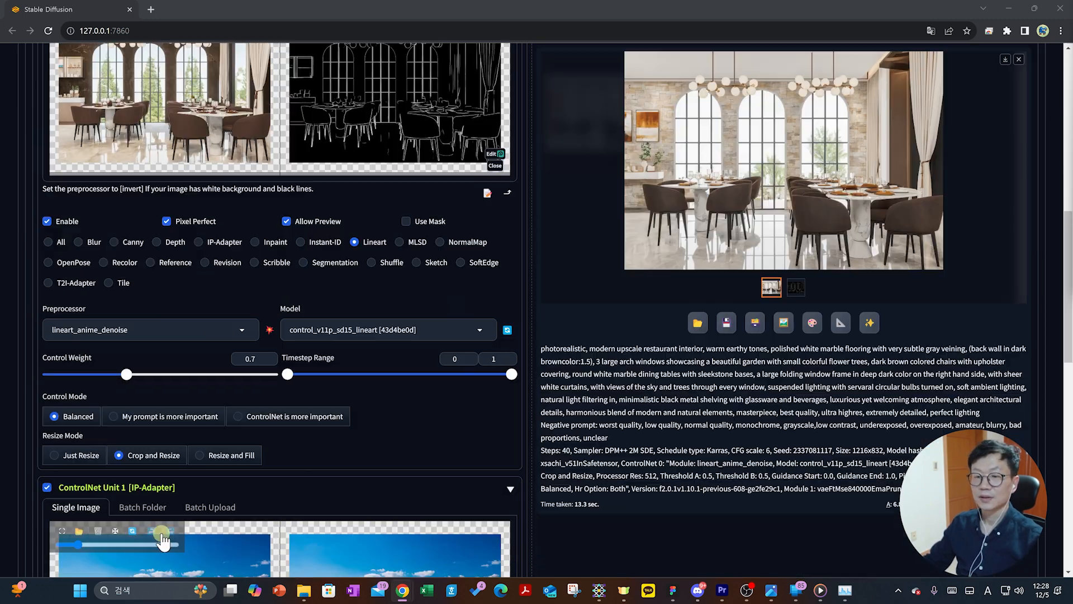
# - Switch to the Notion practice page and read the positive prompt for the Santorini scenery
pyautogui.scroll(8, 403, 161)
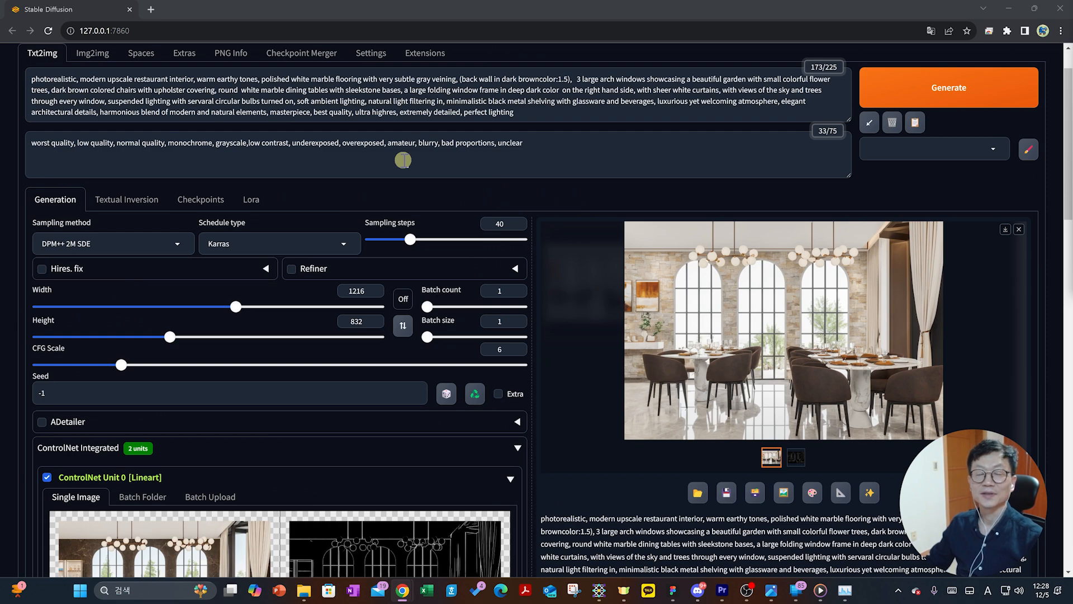
pyautogui.hotkey('alt', 'Tab')
pyautogui.scroll(2, 653, 334)
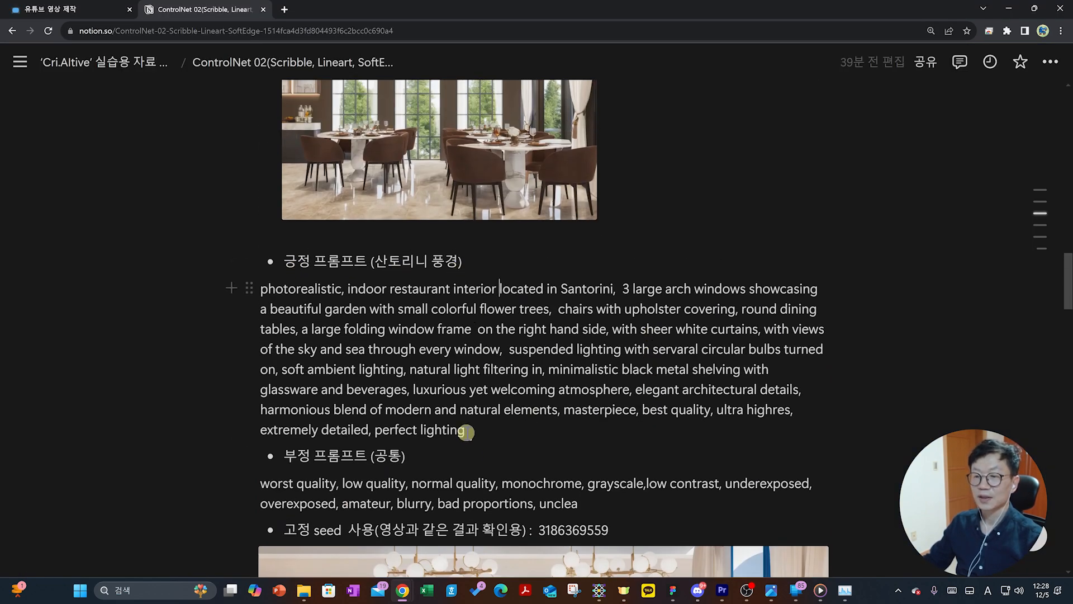
pyautogui.scroll(-3, 466, 431)
pyautogui.moveTo(260, 168); pyautogui.dragTo(473, 310)
pyautogui.click(454, 228)
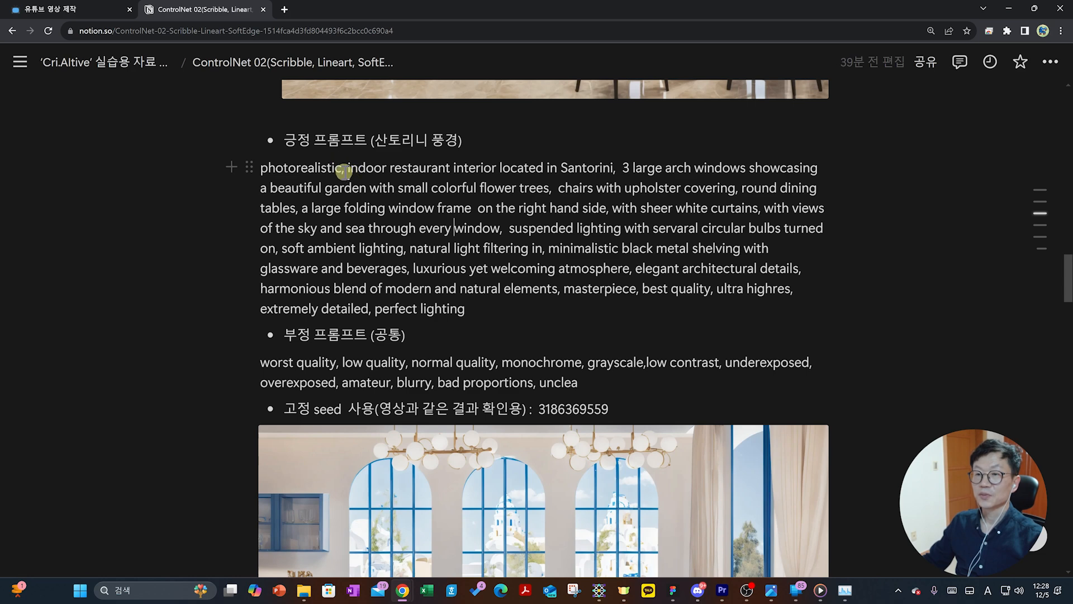
pyautogui.scroll(3, 344, 171)
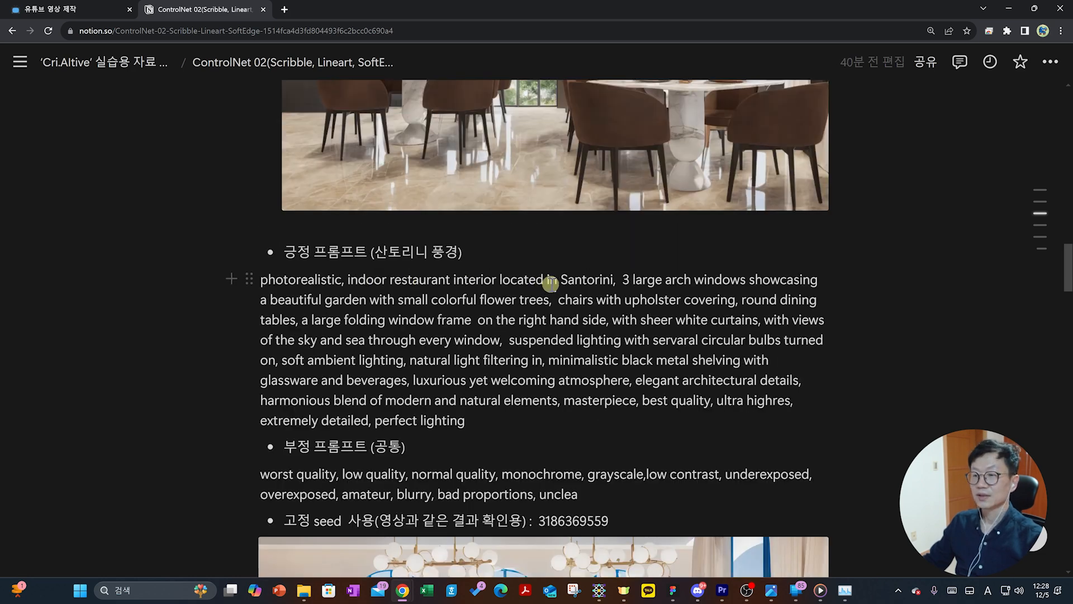
# - Copy the Santorini scenery positive prompt from the Notion page and replace the positive prompt in Stable Diffusion WebUI with it
pyautogui.scroll(-2, 599, 282)
pyautogui.scroll(7, 532, 307)
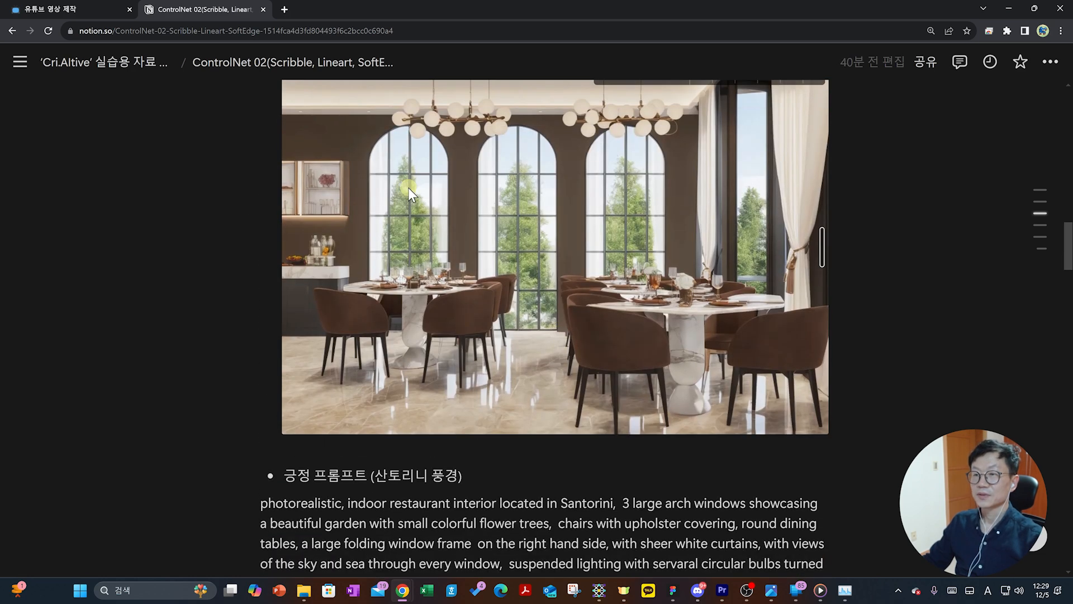
pyautogui.scroll(-3, 839, 401)
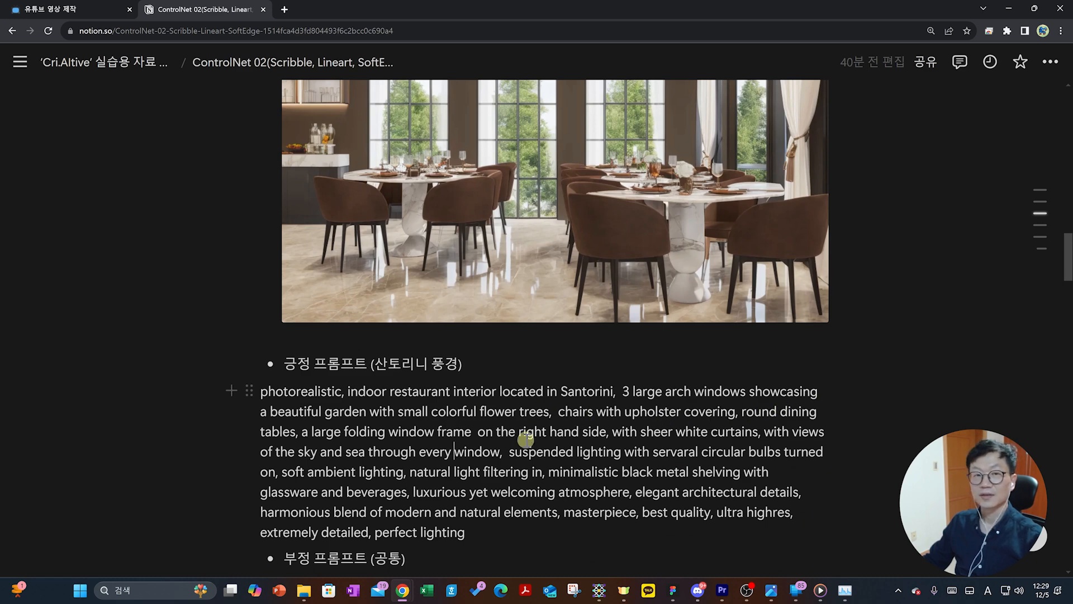
pyautogui.scroll(-1, 553, 450)
pyautogui.tripleClick(577, 461)
pyautogui.hotkey('ctrl', 'c')
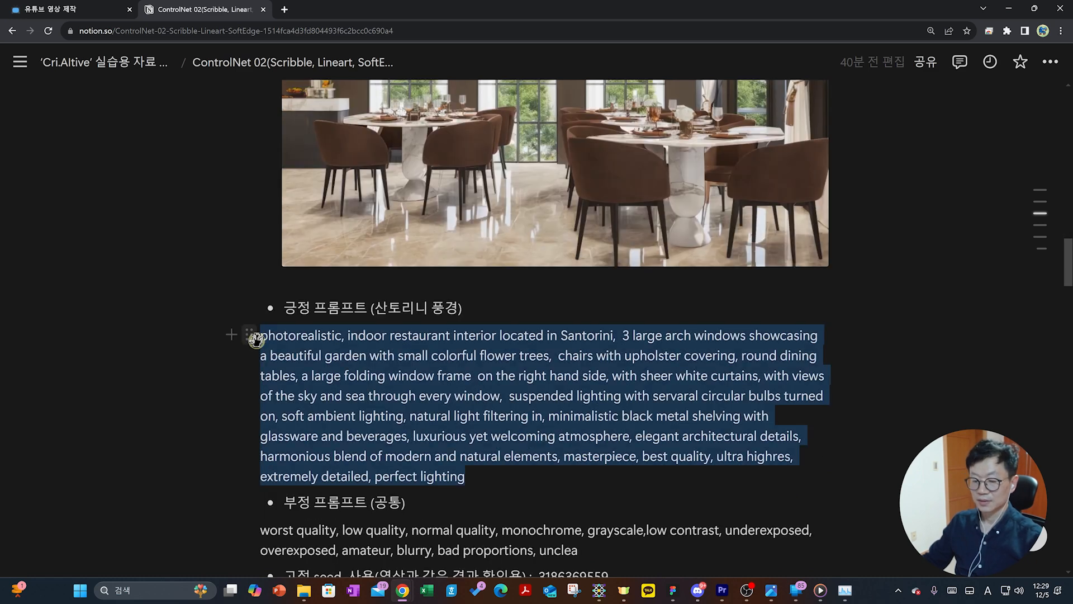
pyautogui.hotkey('alt', 'Tab')
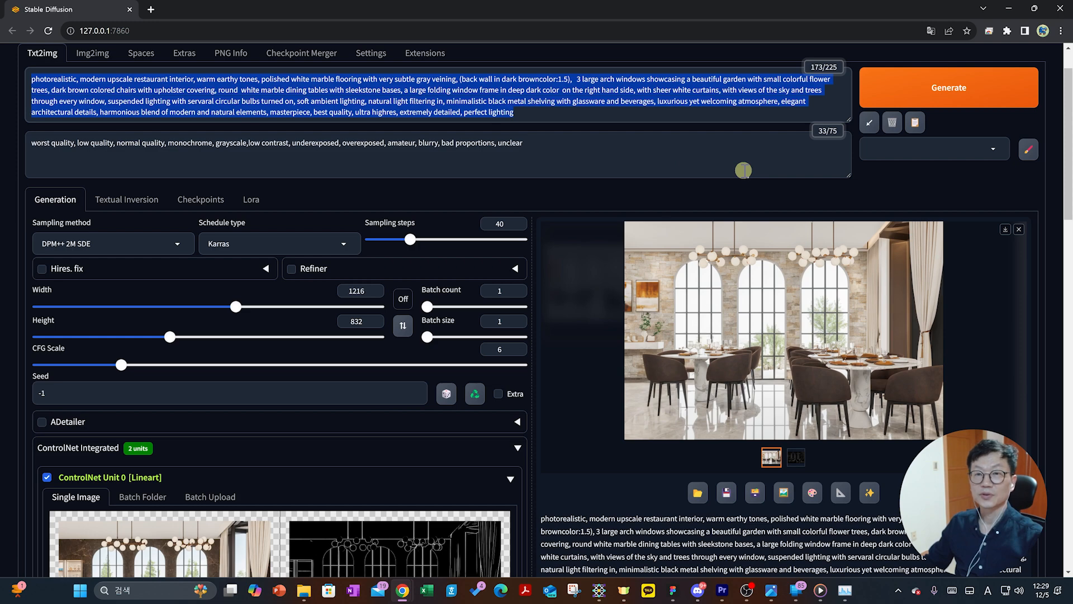
pyautogui.hotkey('ctrl', 'v')
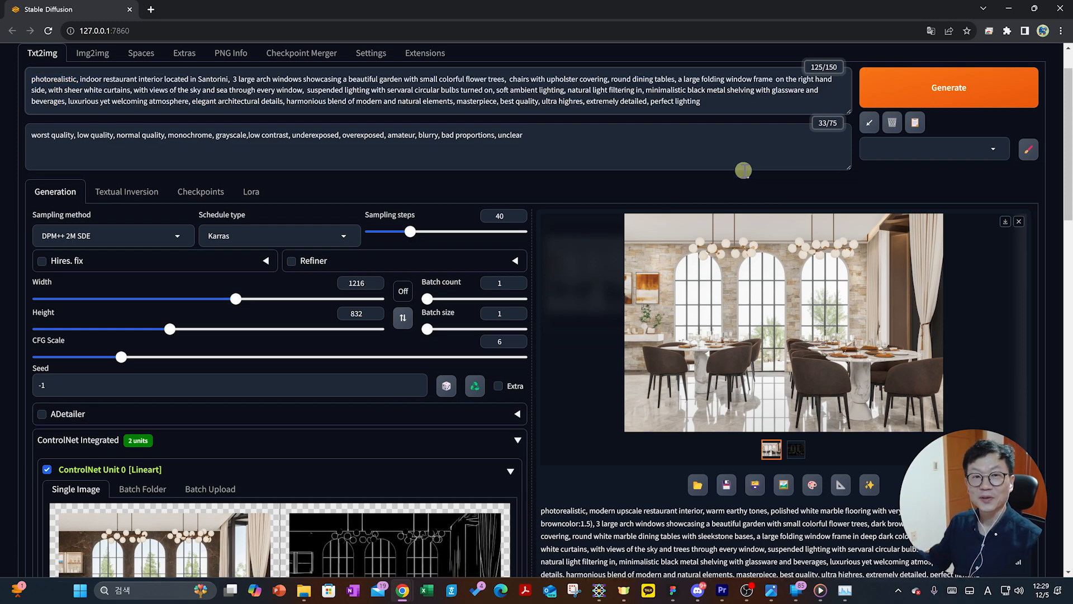
# - Generate the restaurant render with the Santorini prompt and IP-Adapter style, and inspect the result at full size
pyautogui.click(931, 85)
pyautogui.scroll(-2, 892, 459)
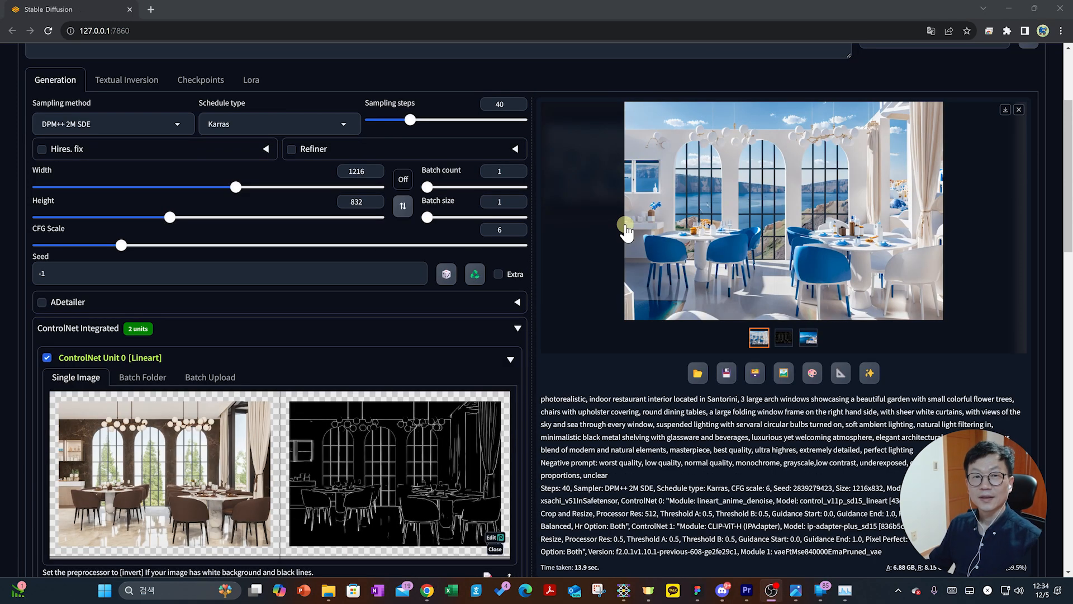
pyautogui.click(628, 229)
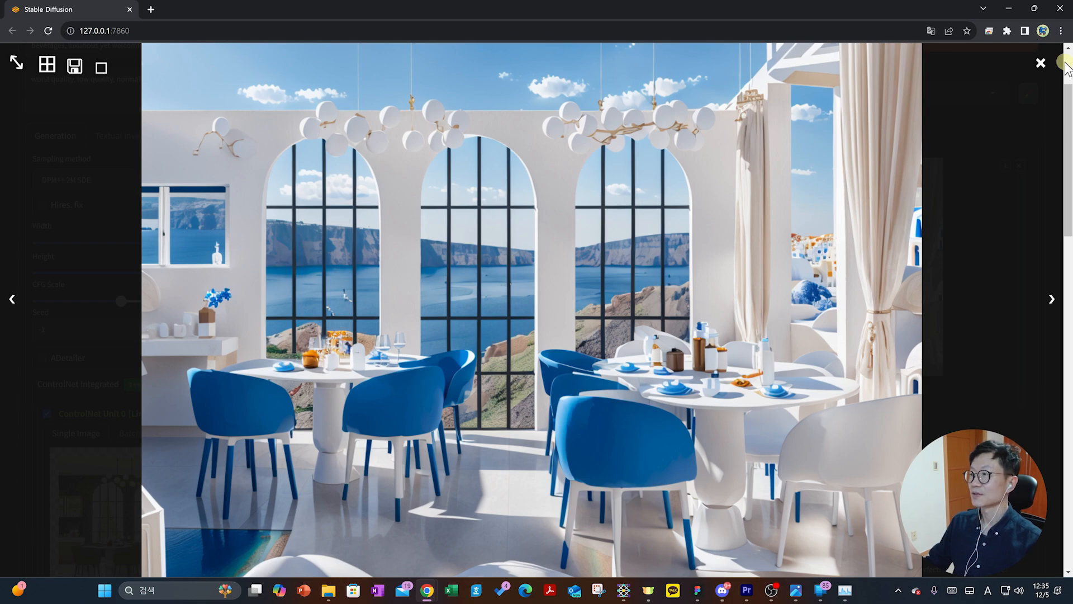
pyautogui.click(588, 410)
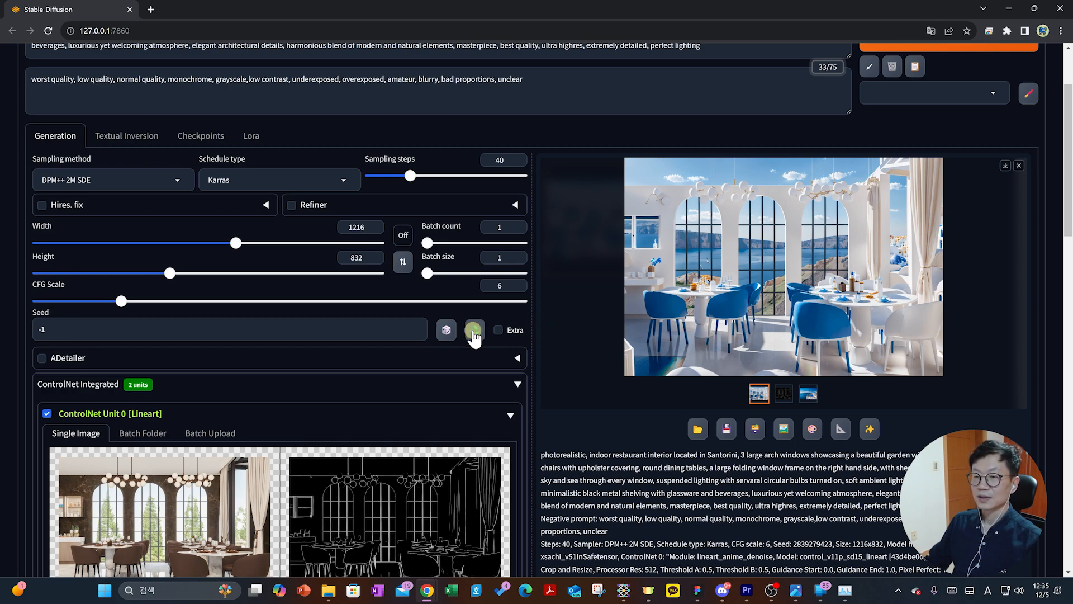
pyautogui.click(474, 332)
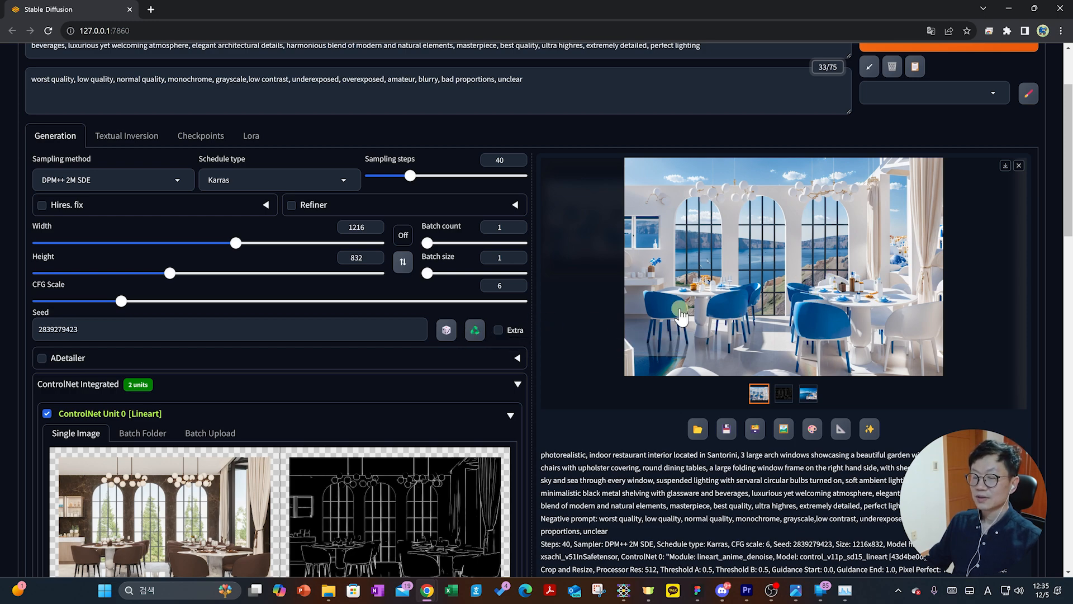
pyautogui.scroll(-15, 611, 450)
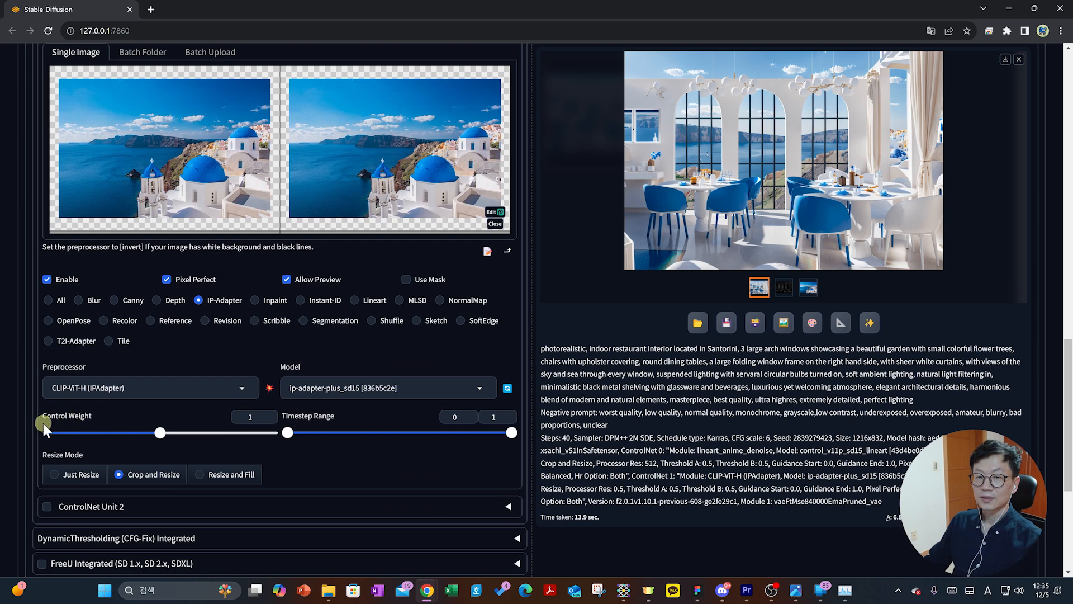
pyautogui.click(250, 418)
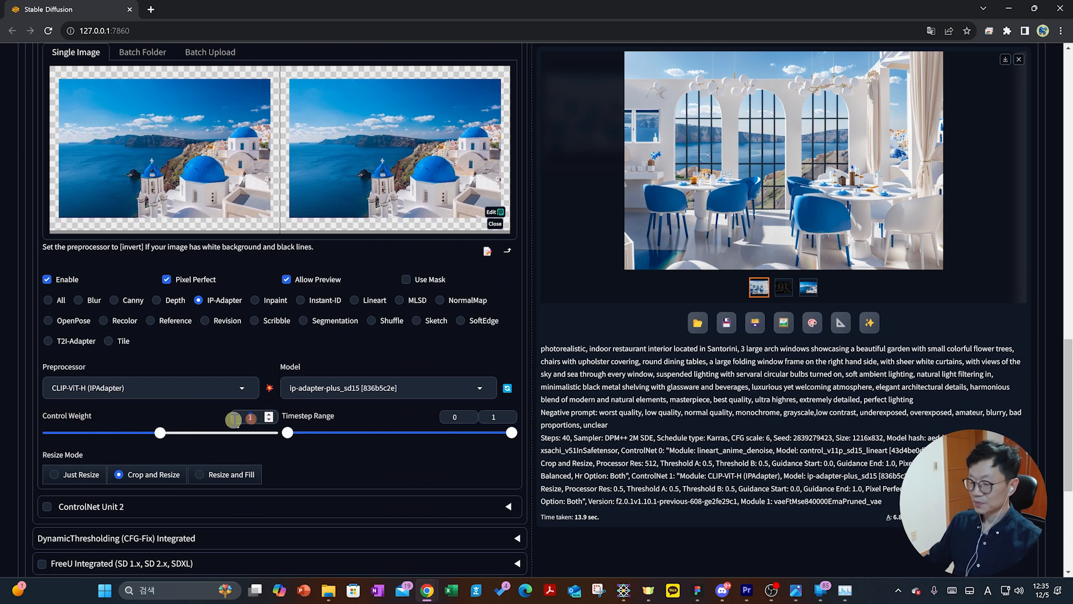
pyautogui.press('BackSpace')
pyautogui.write('0.6')
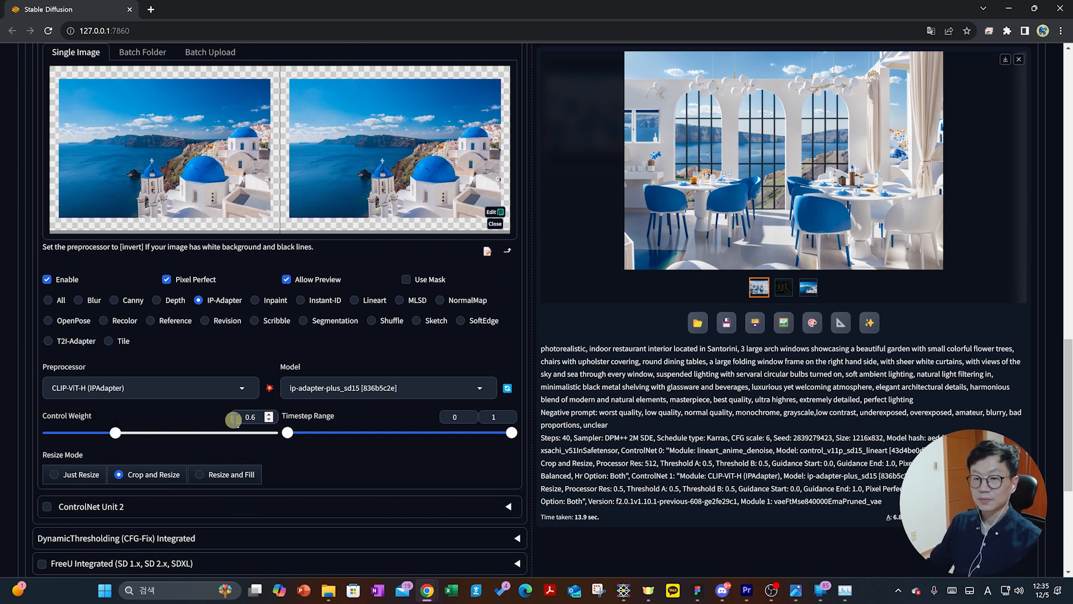
# - Generate the render again with the reduced IP-Adapter weight and check the new image
pyautogui.scroll(15, 763, 363)
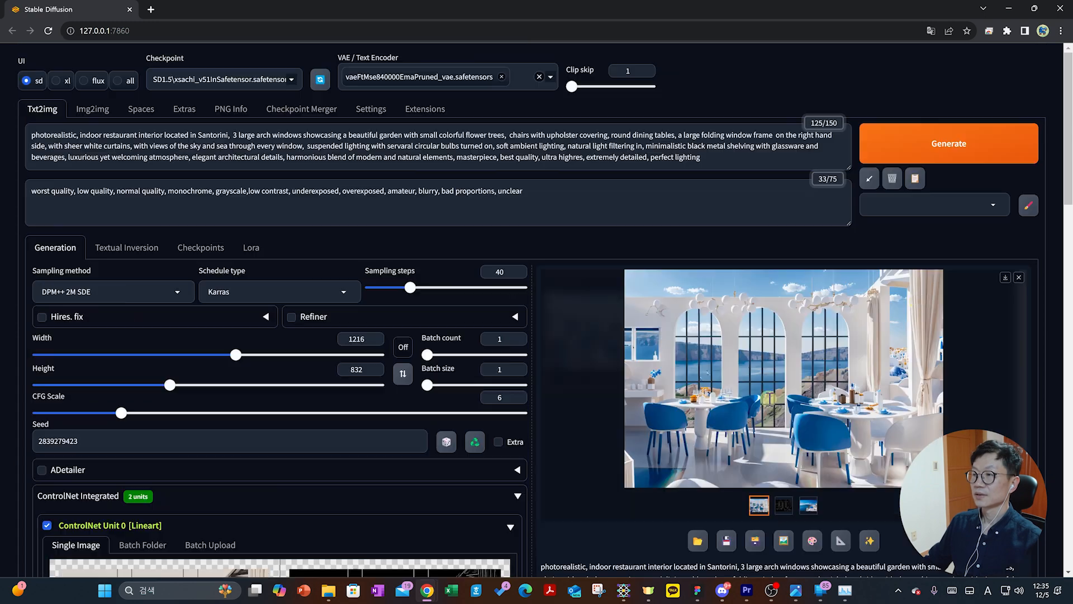
pyautogui.click(930, 150)
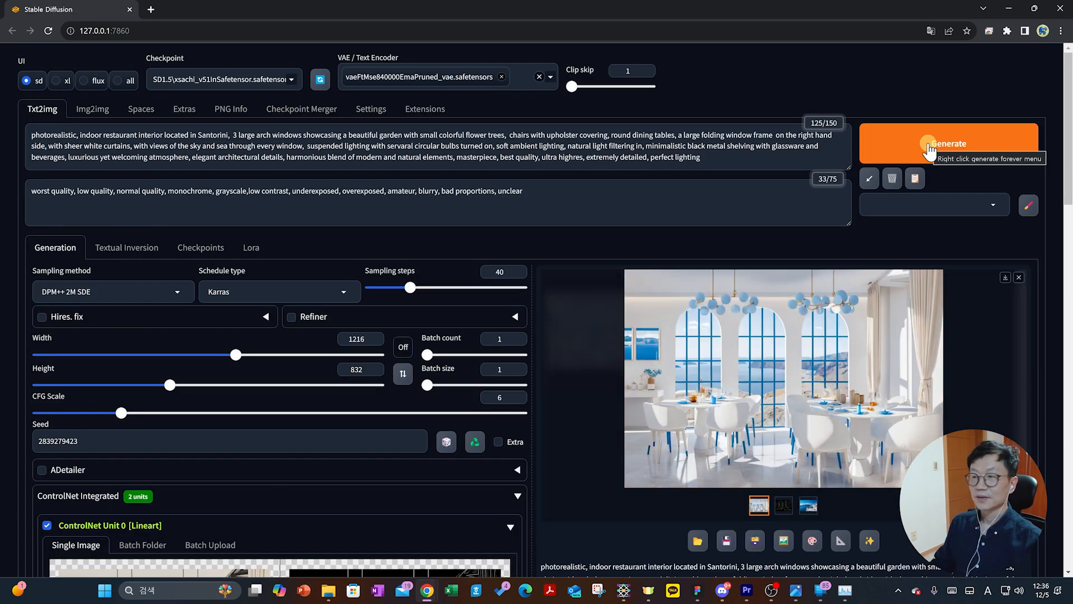
pyautogui.click(762, 394)
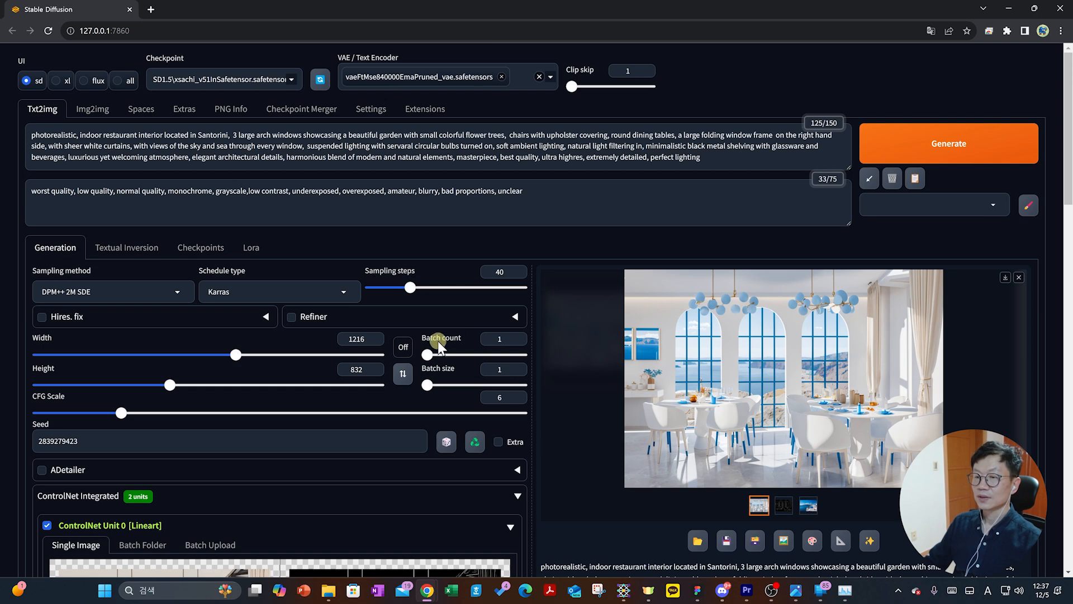
# - Set the batch count to 6 and generate the set of Santorini restaurant variations
pyautogui.doubleClick(484, 336)
pyautogui.write('6')
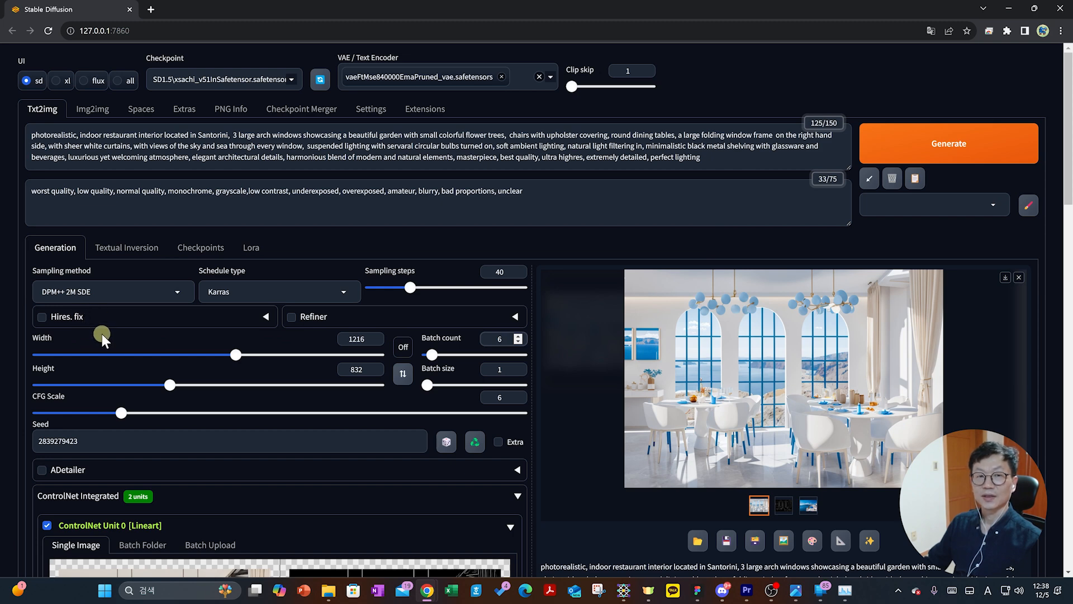
pyautogui.click(947, 149)
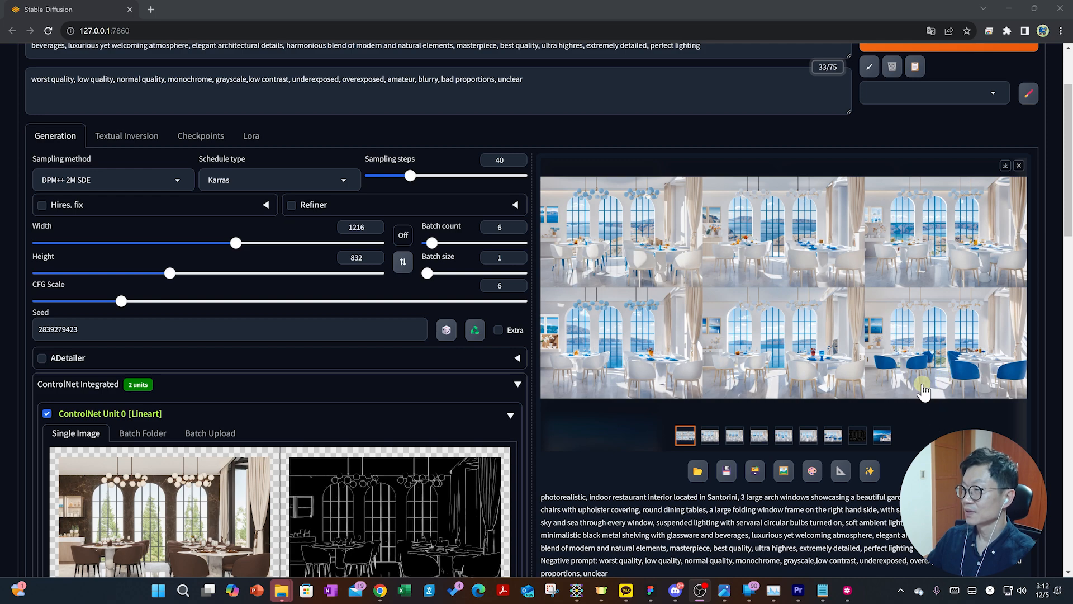
# - Select the last of the six batch renders, the one with all-blue chairs, and compare it with the ControlNet inputs
pyautogui.click(938, 366)
pyautogui.click(900, 392)
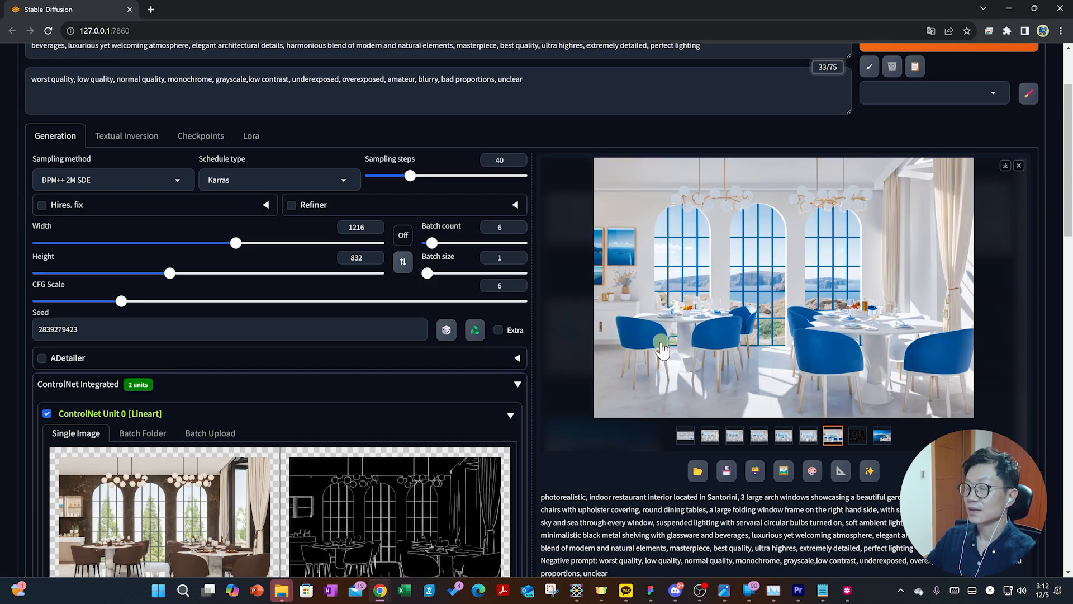
pyautogui.scroll(-10, 409, 274)
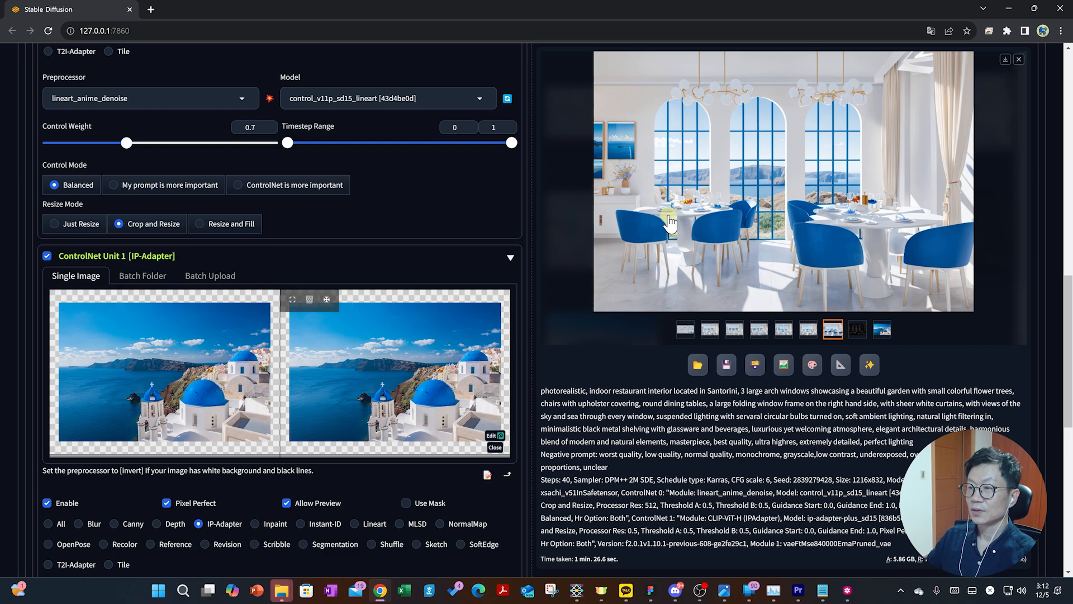
pyautogui.scroll(2, 744, 416)
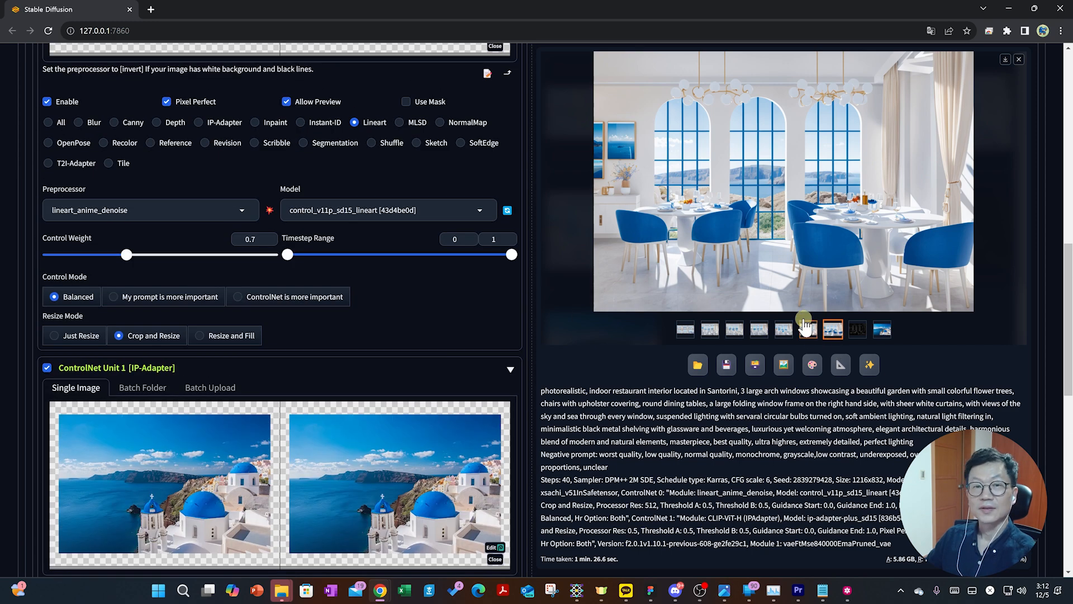
pyautogui.scroll(15, 514, 383)
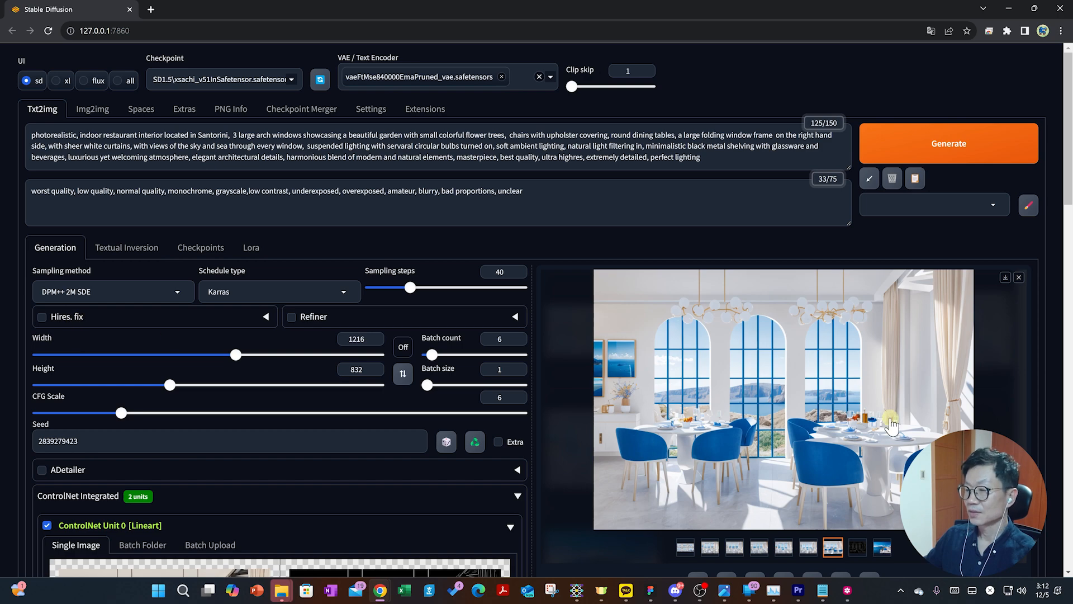
pyautogui.scroll(-10, 892, 425)
pyautogui.scroll(3, 892, 425)
pyautogui.doubleClick(812, 480)
pyautogui.hotkey('ctrl', 'c')
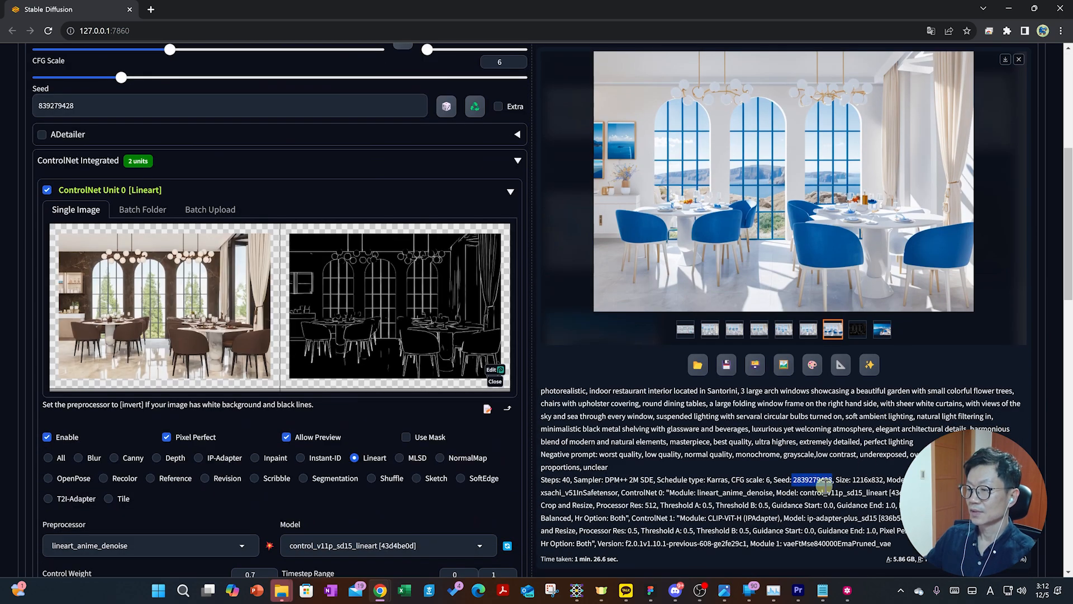
pyautogui.scroll(4, 820, 485)
pyautogui.doubleClick(96, 329)
pyautogui.hotkey('ctrl', 'v')
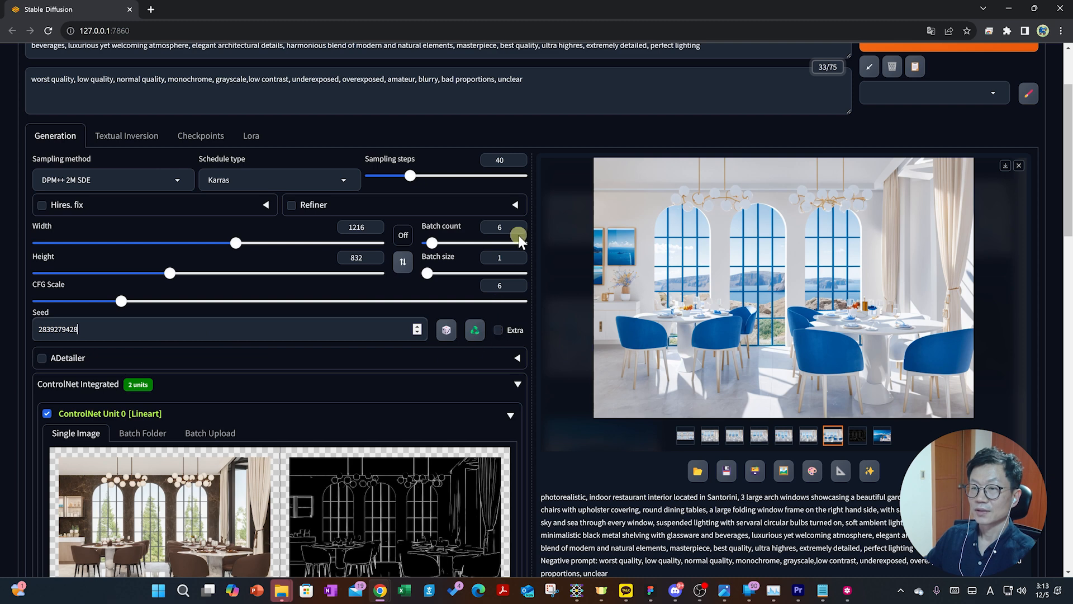
# - Set the batch count back to 1 and enable Hires. fix with its existing upscaling settings
pyautogui.click(515, 224)
pyautogui.press('BackSpace')
pyautogui.write('1')
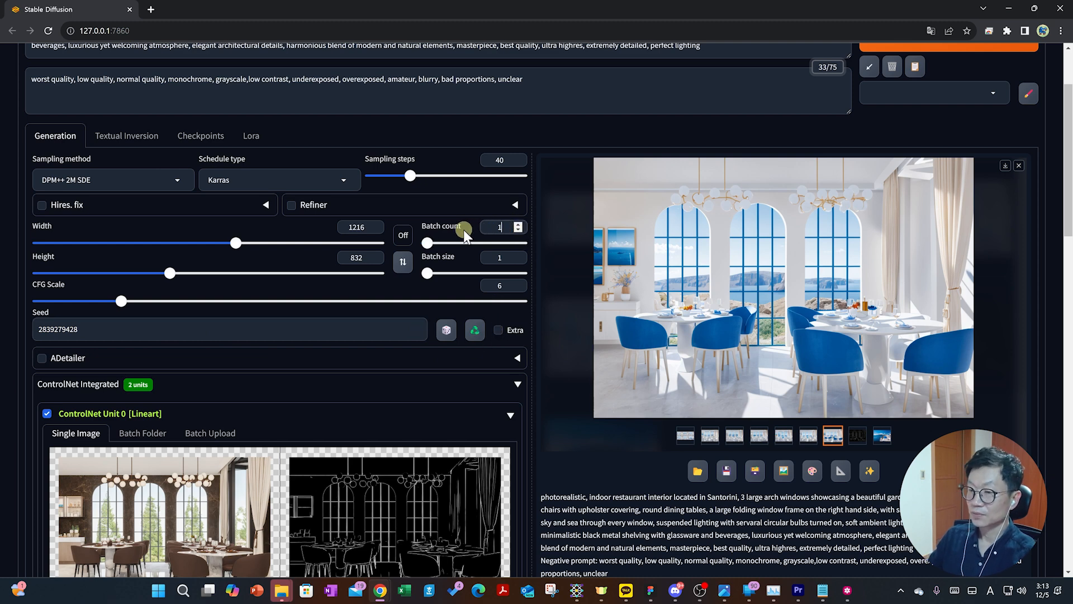
pyautogui.click(42, 206)
pyautogui.scroll(-1, 156, 223)
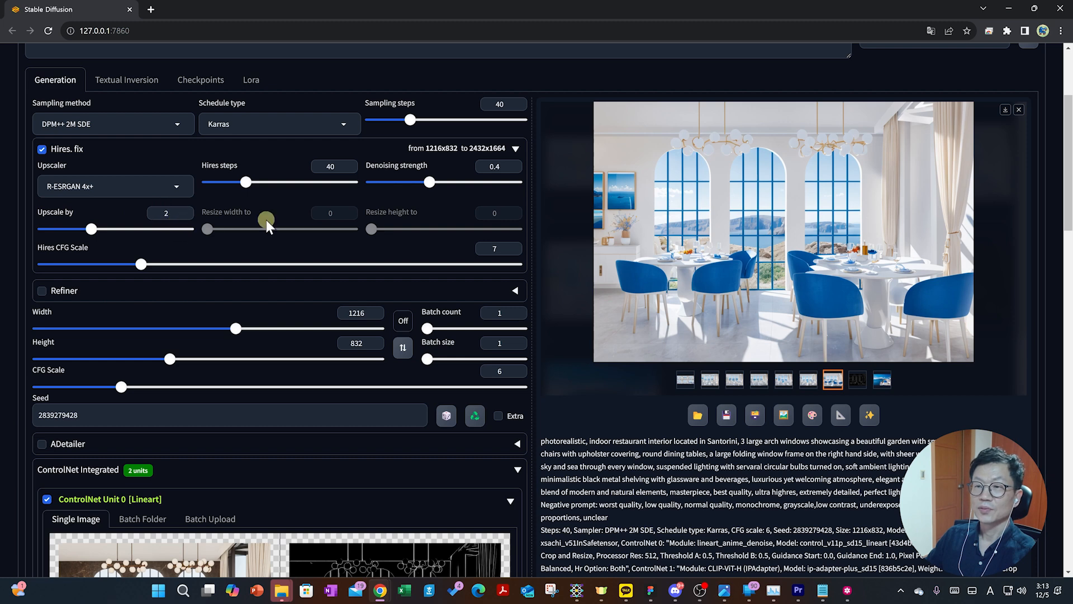
pyautogui.scroll(1, 266, 220)
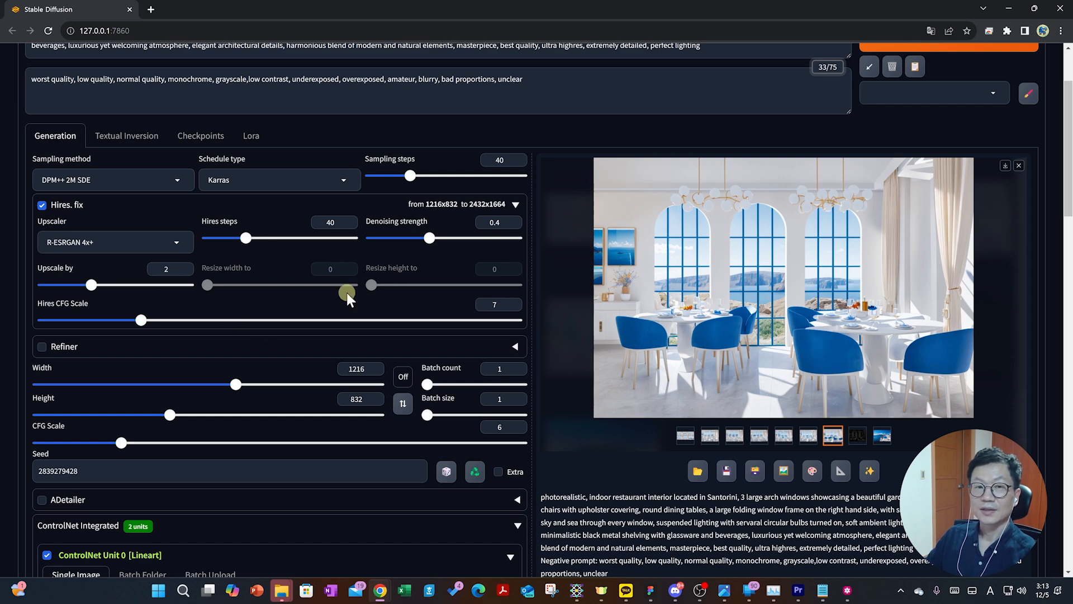
# - Generate the upscaled version of the blue-chair render with Hires. fix
pyautogui.hotkey('alt', 'Tab')
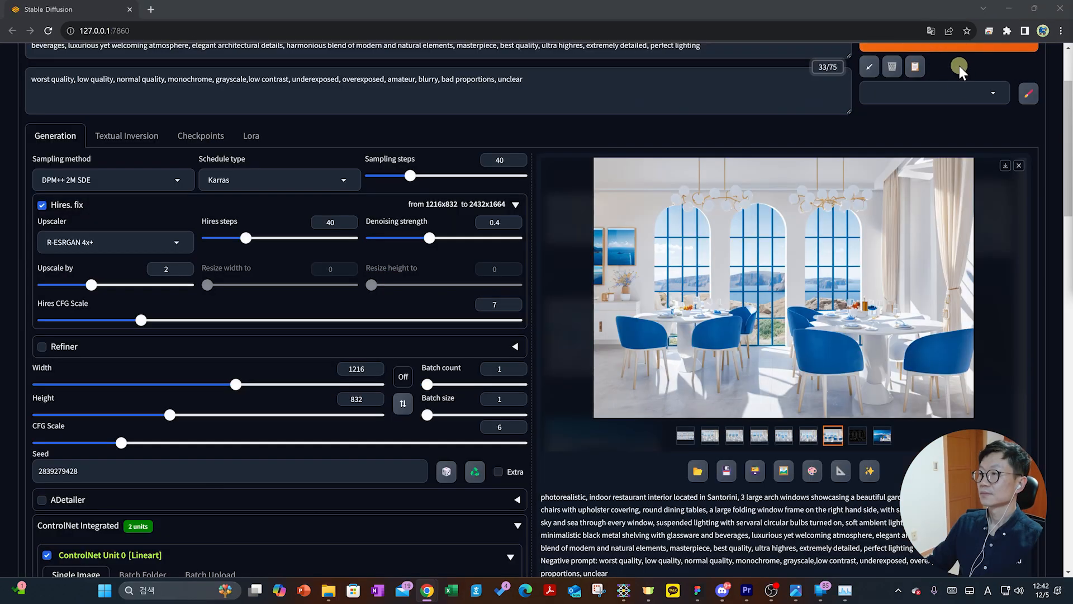
pyautogui.scroll(2, 959, 65)
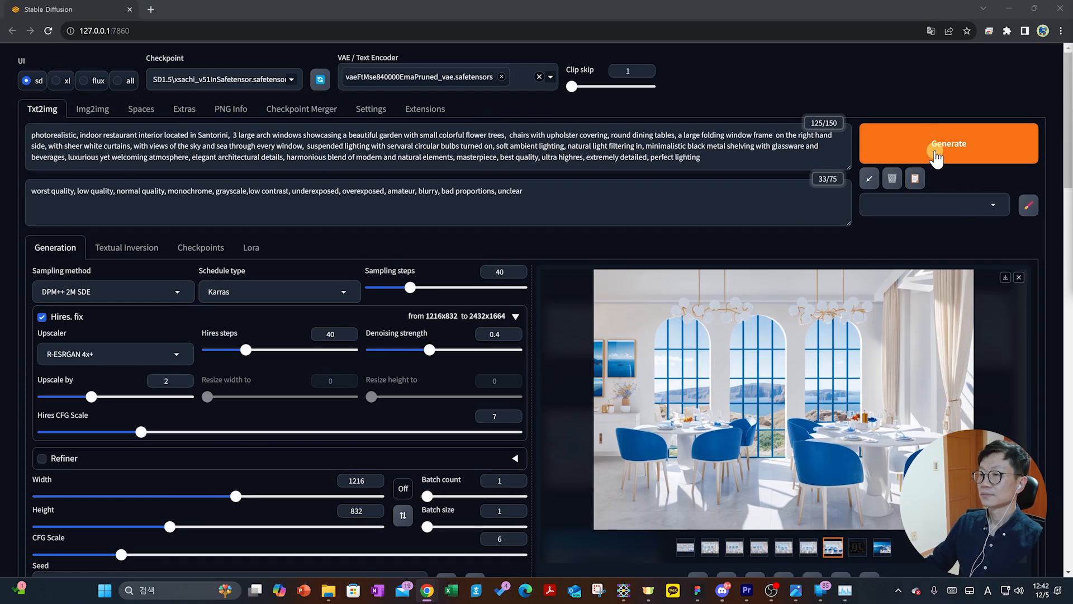
pyautogui.click(936, 151)
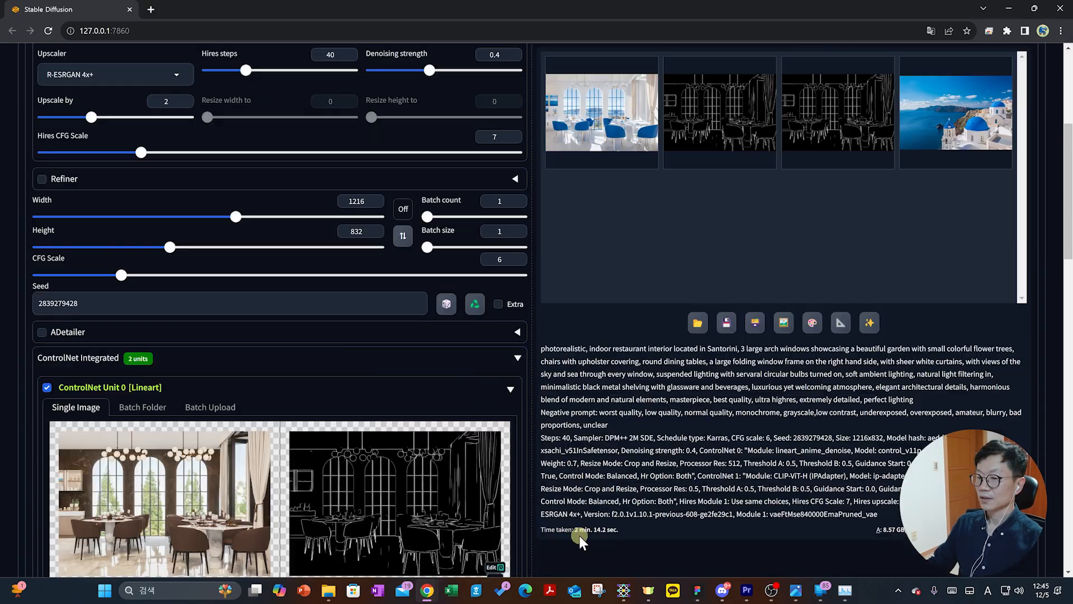
# - Open the upscaled blue-chair render from the results at full size and examine its detail
pyautogui.scroll(1, 637, 531)
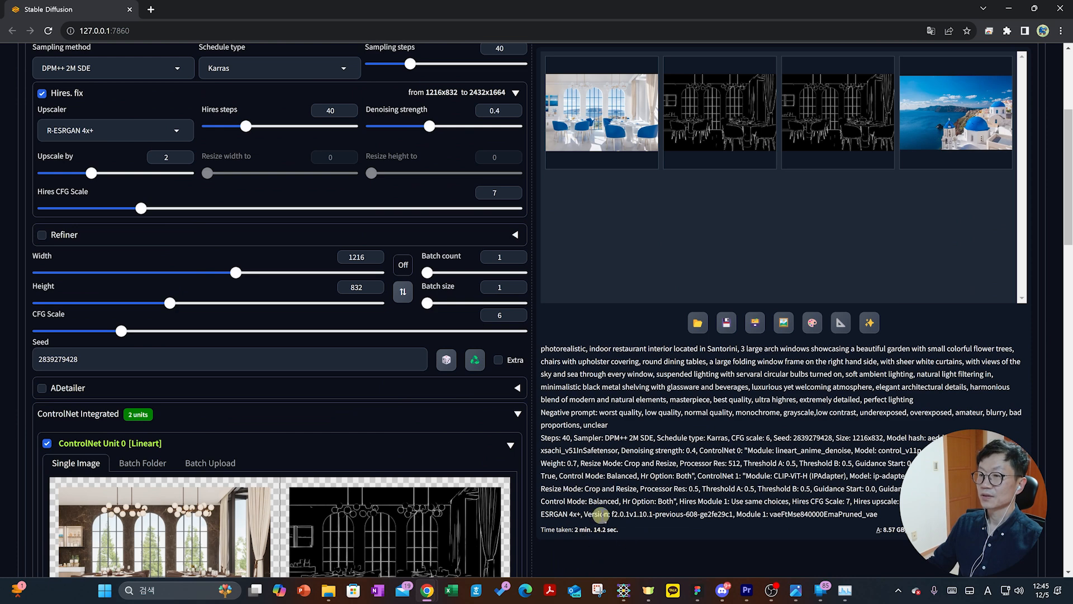
pyautogui.scroll(3, 642, 405)
pyautogui.click(598, 277)
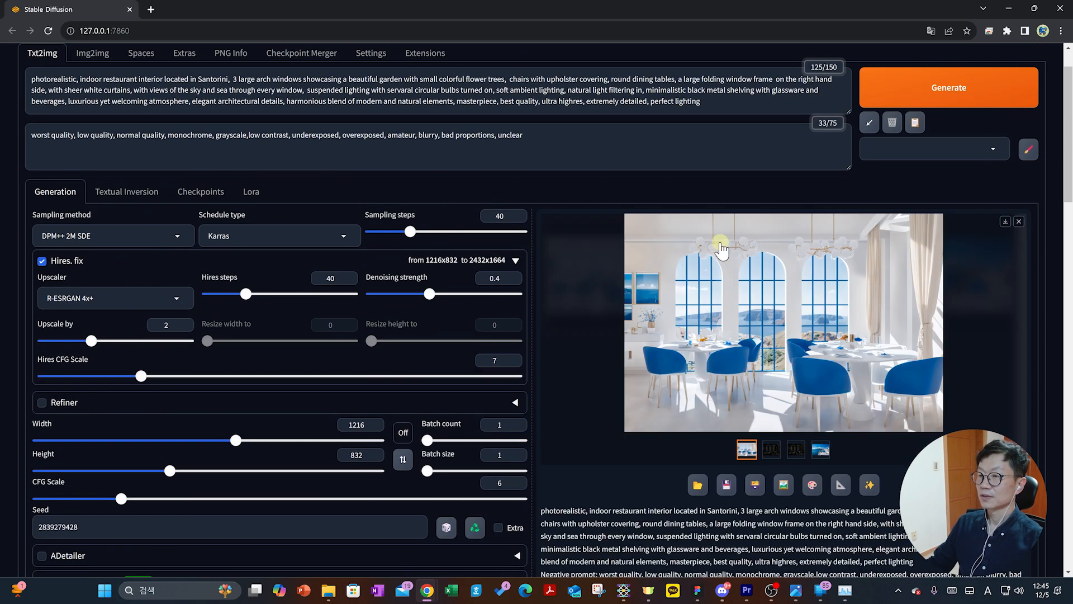
pyautogui.click(808, 381)
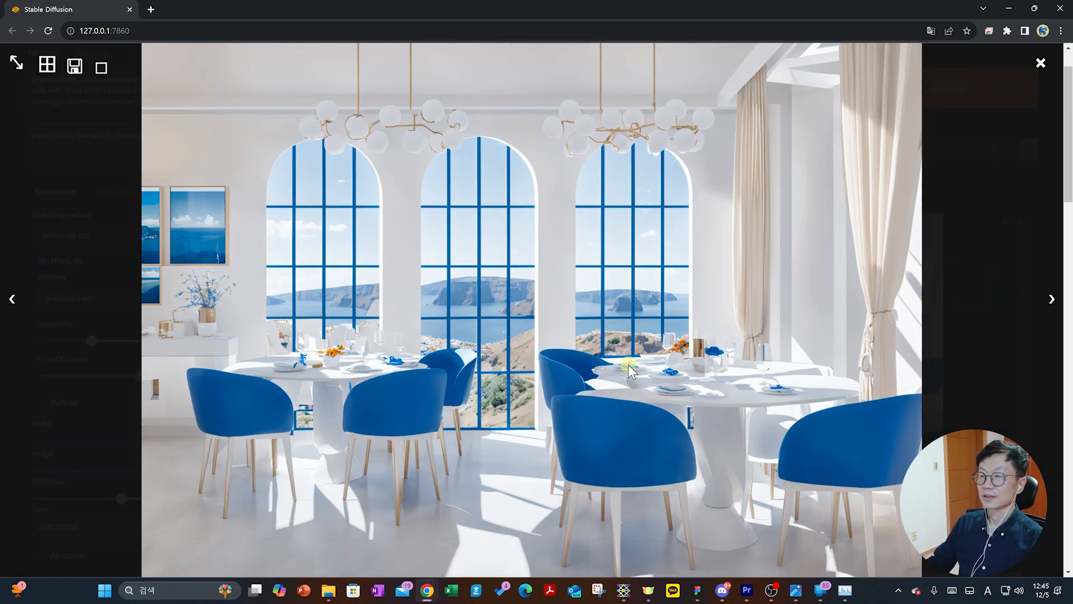